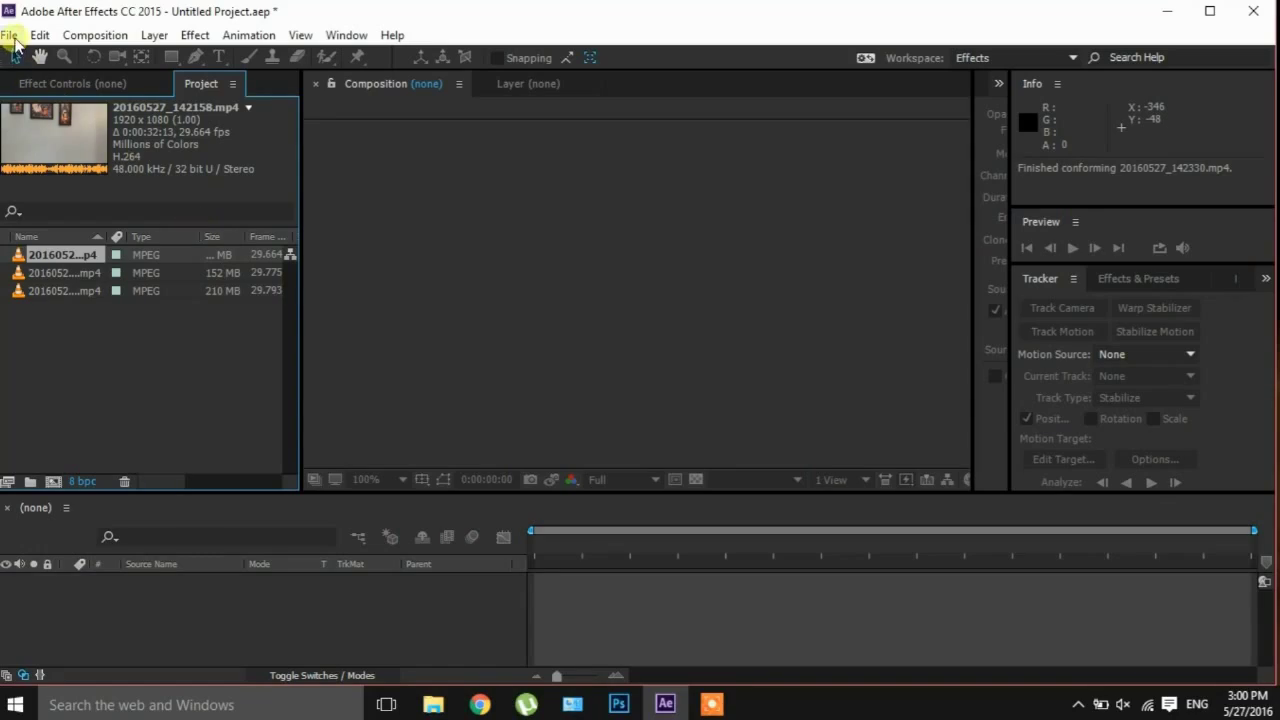
Import the clip 20160527_142330.mp4 from the Videos folder into the project
{"action": "left_click", "coordinate": [12, 36]}
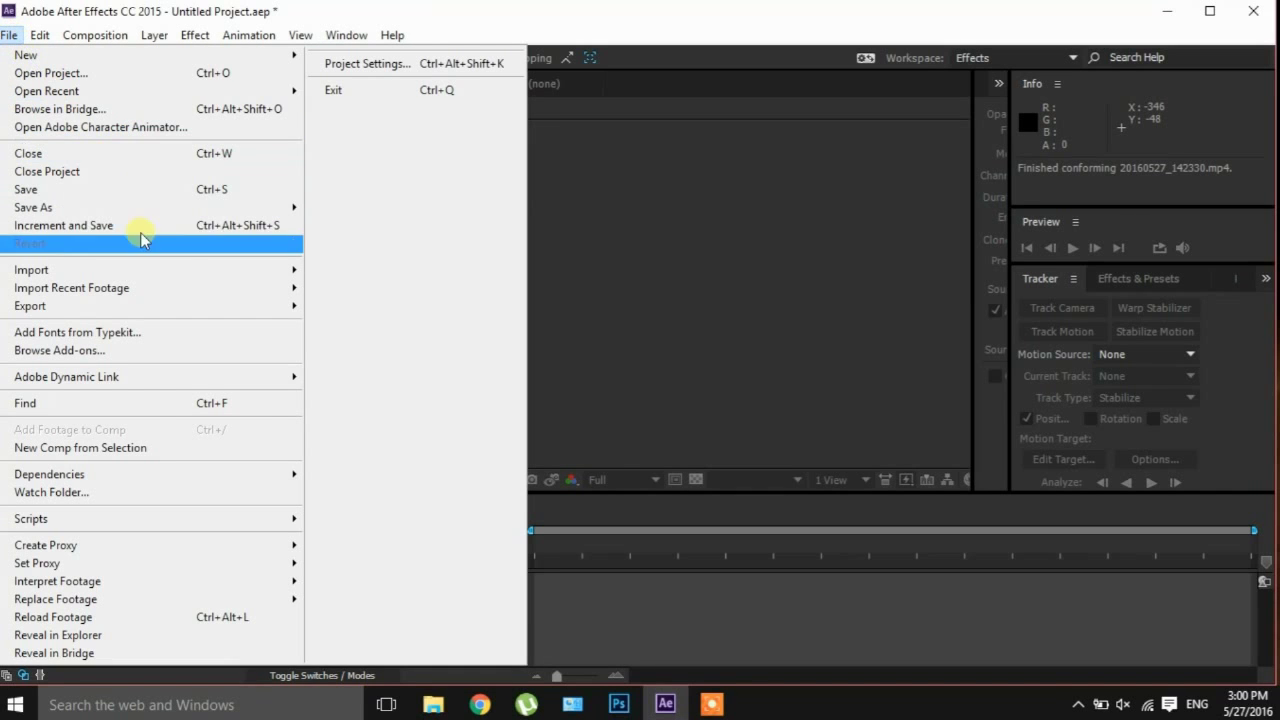
{"action": "mouse_move", "coordinate": [196, 276]}
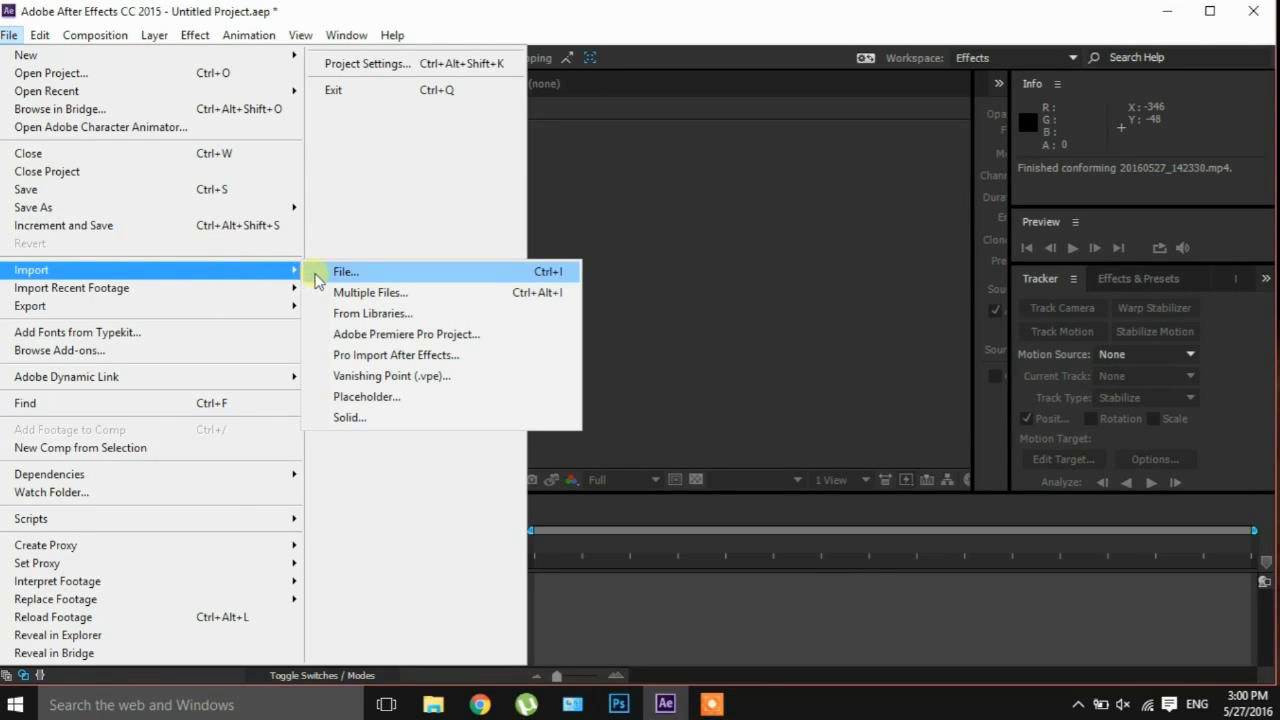
{"action": "left_click", "coordinate": [340, 273]}
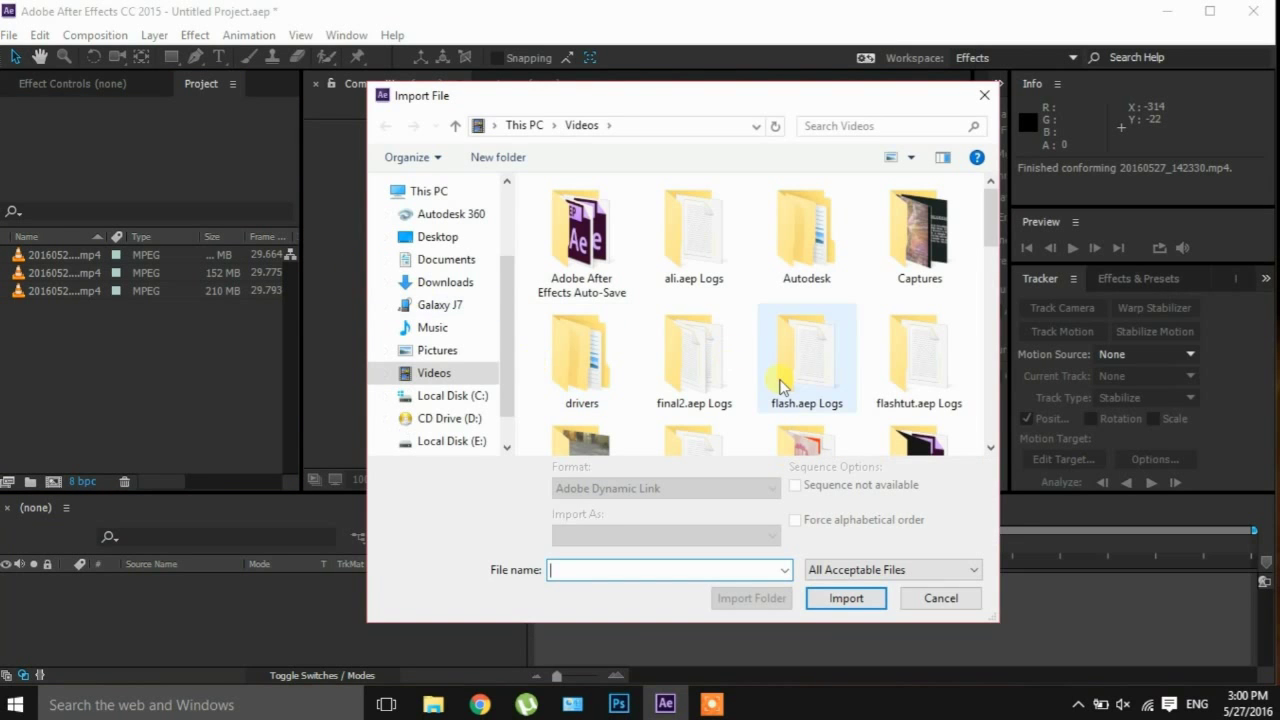
{"action": "left_click_drag", "start_coordinate": [992, 208], "coordinate": [903, 285]}
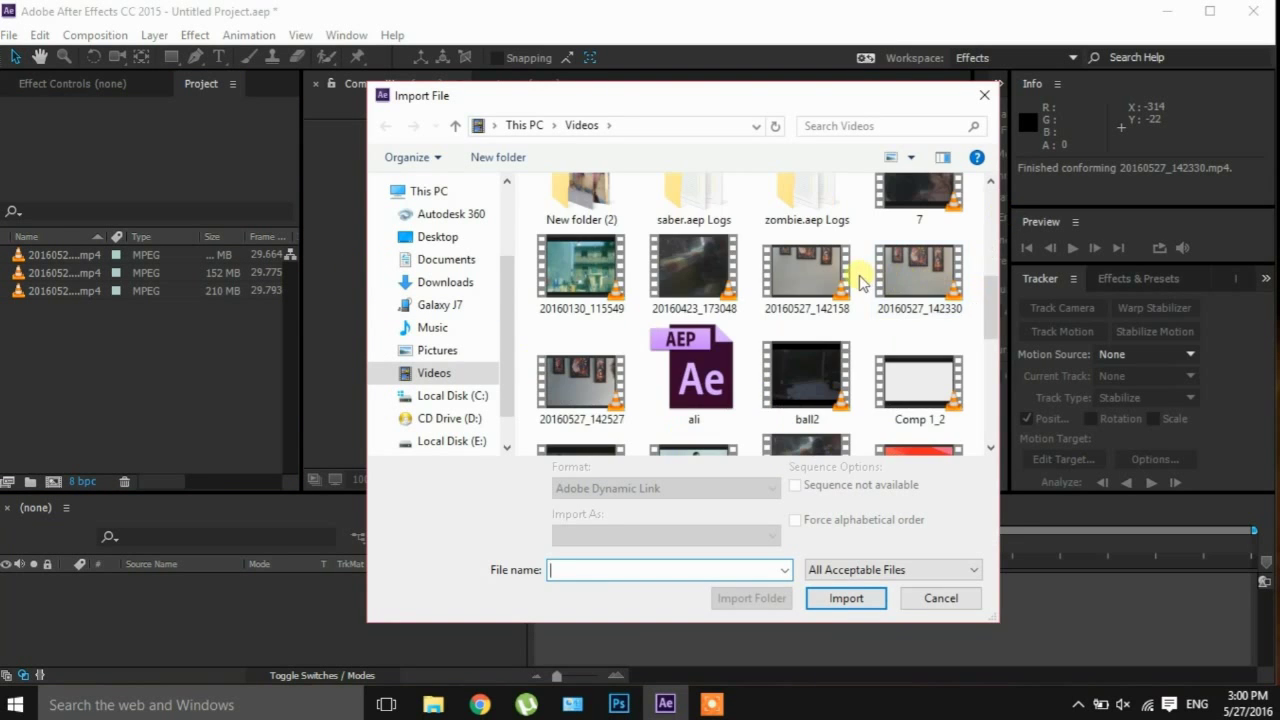
{"action": "double_click", "coordinate": [896, 270]}
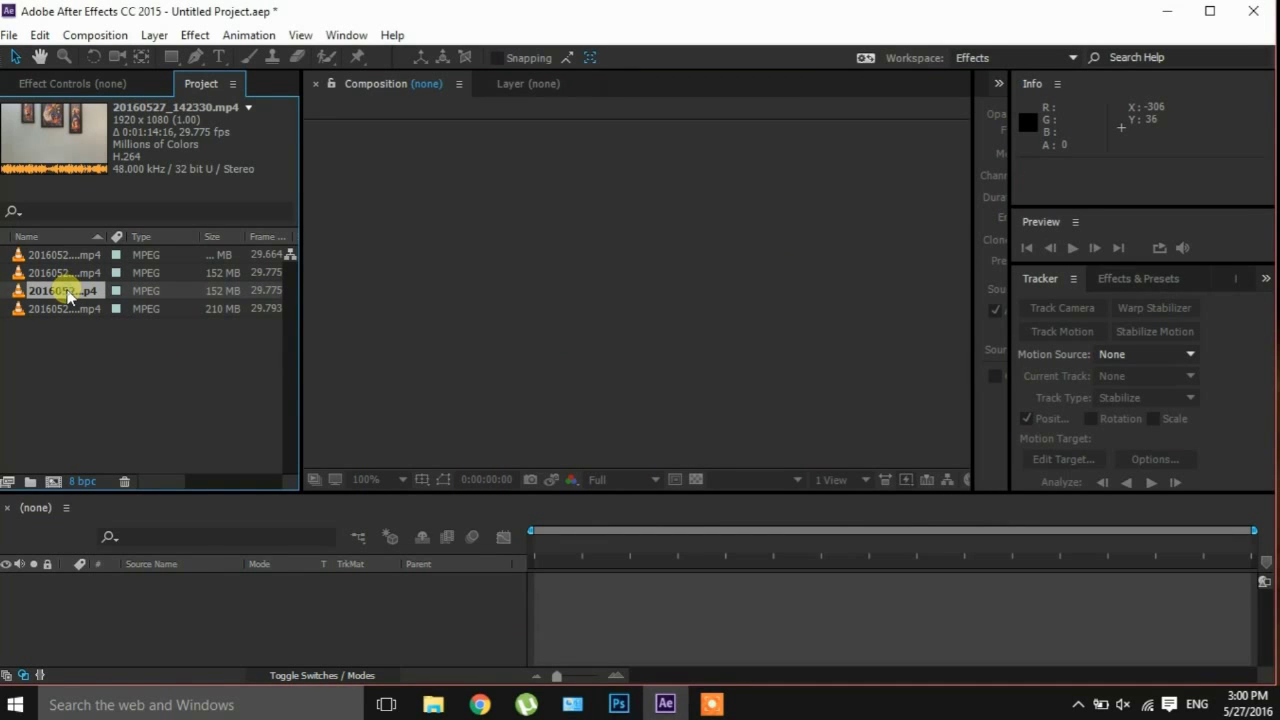
Make a 20160527_142330 comp from the clip, zoom to 25%, and scrub to 0:00:51:02
{"action": "mouse_move", "coordinate": [67, 293]}
{"action": "left_mouse_down"}
{"action": "mouse_move", "coordinate": [398, 313]}
{"action": "mouse_move", "coordinate": [384, 298]}
{"action": "left_mouse_up"}
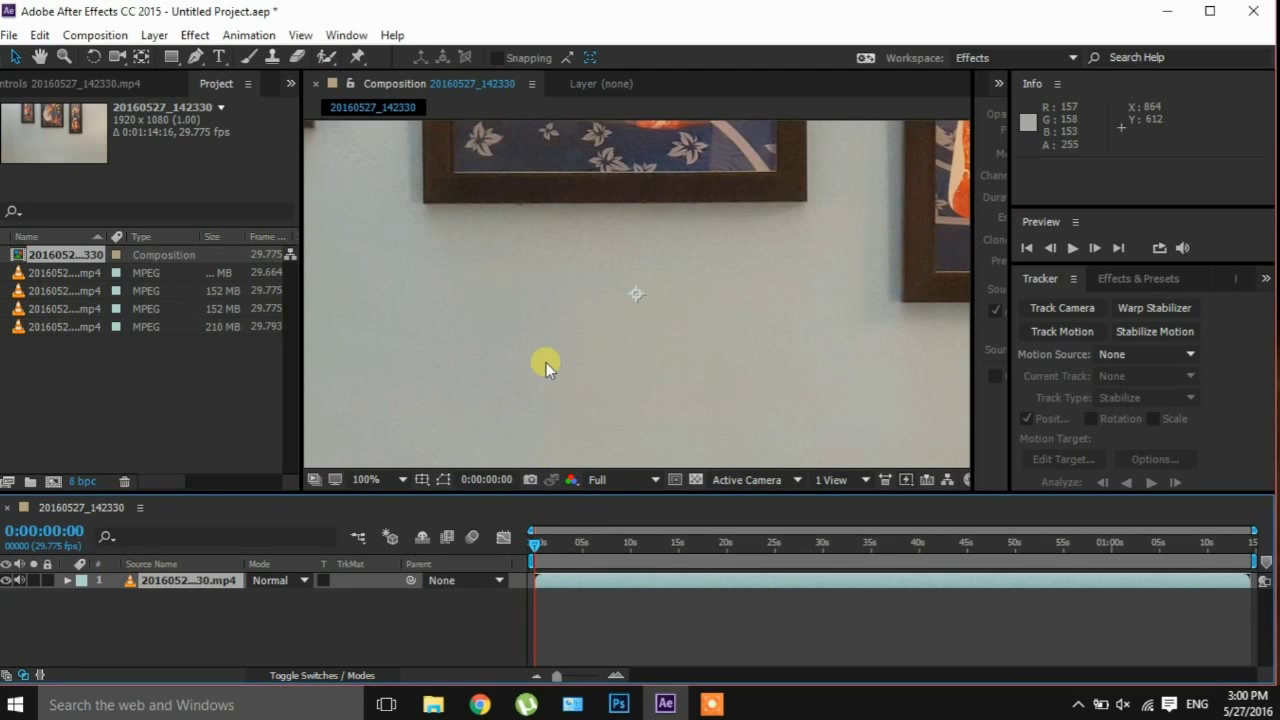
{"action": "scroll", "coordinate": [546, 362], "scroll_direction": "down", "scroll_amount": 2}
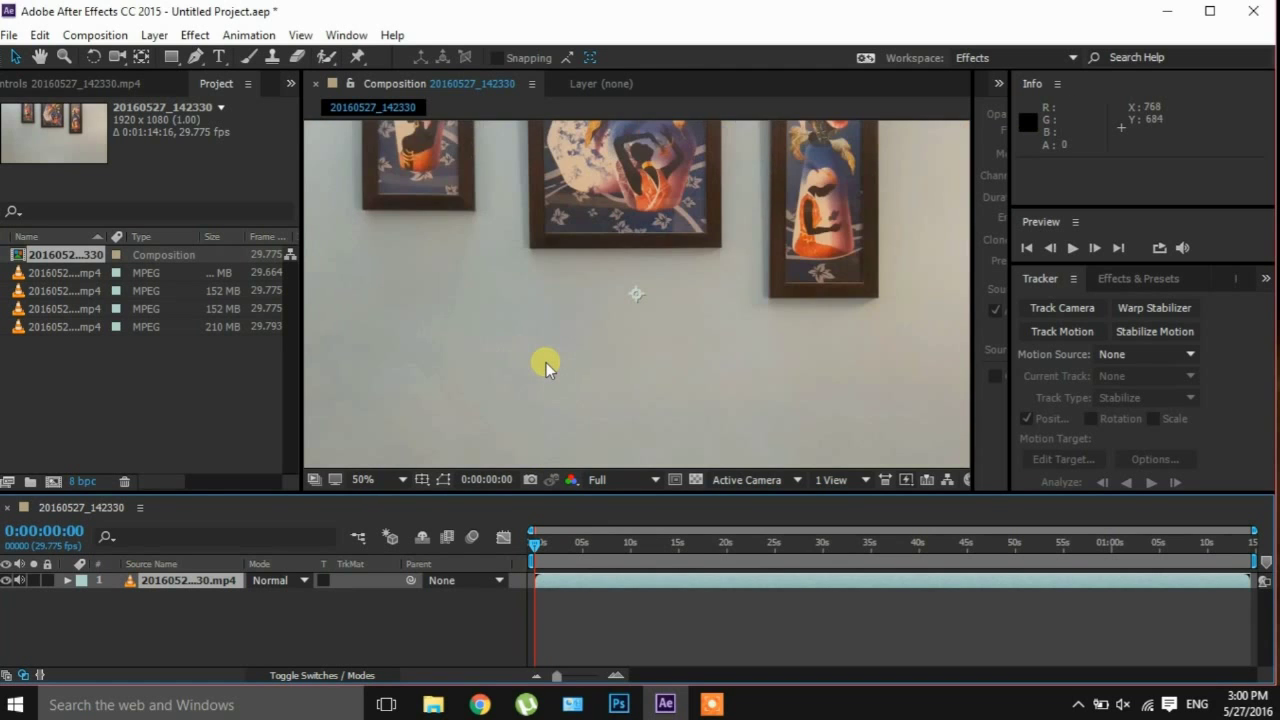
{"action": "scroll", "coordinate": [546, 362], "scroll_direction": "down", "scroll_amount": 1}
{"action": "mouse_move", "coordinate": [532, 540]}
{"action": "left_mouse_down"}
{"action": "mouse_move", "coordinate": [806, 548]}
{"action": "mouse_move", "coordinate": [1012, 592]}
{"action": "left_mouse_up"}
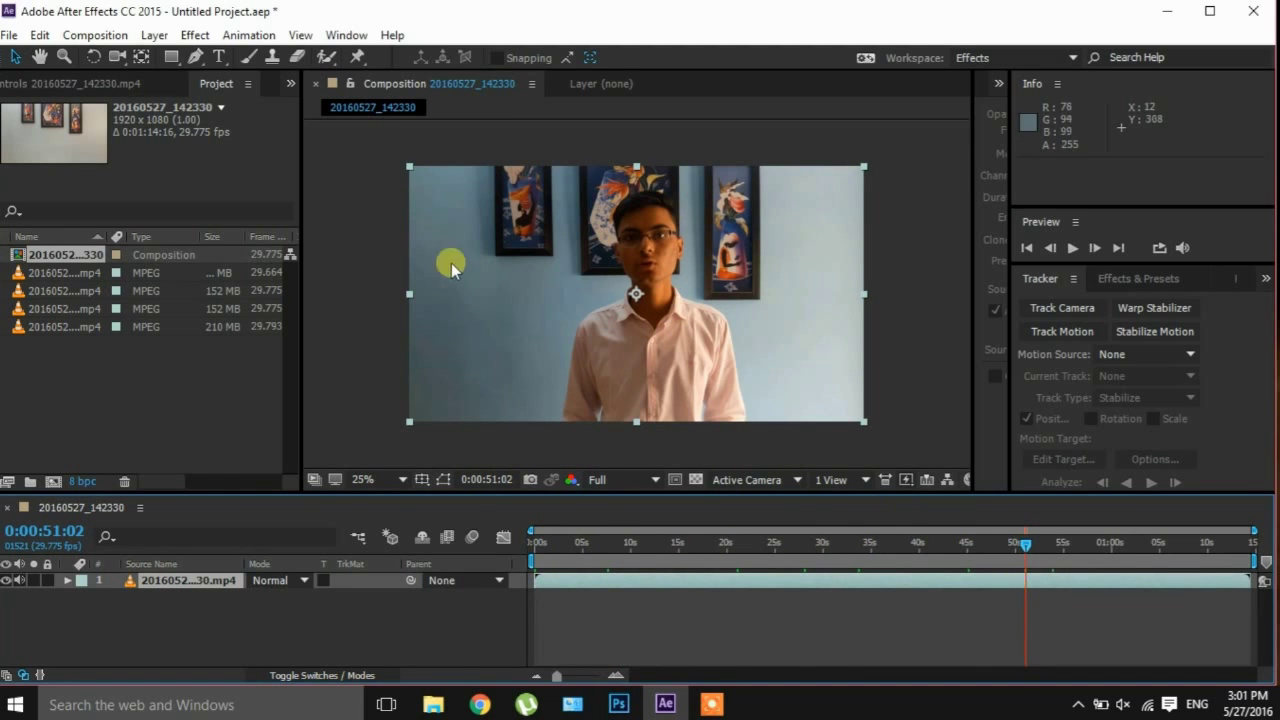
Split the clip layer at 0:00:51:02 and again at 0:01:02:15
{"action": "left_click", "coordinate": [43, 37]}
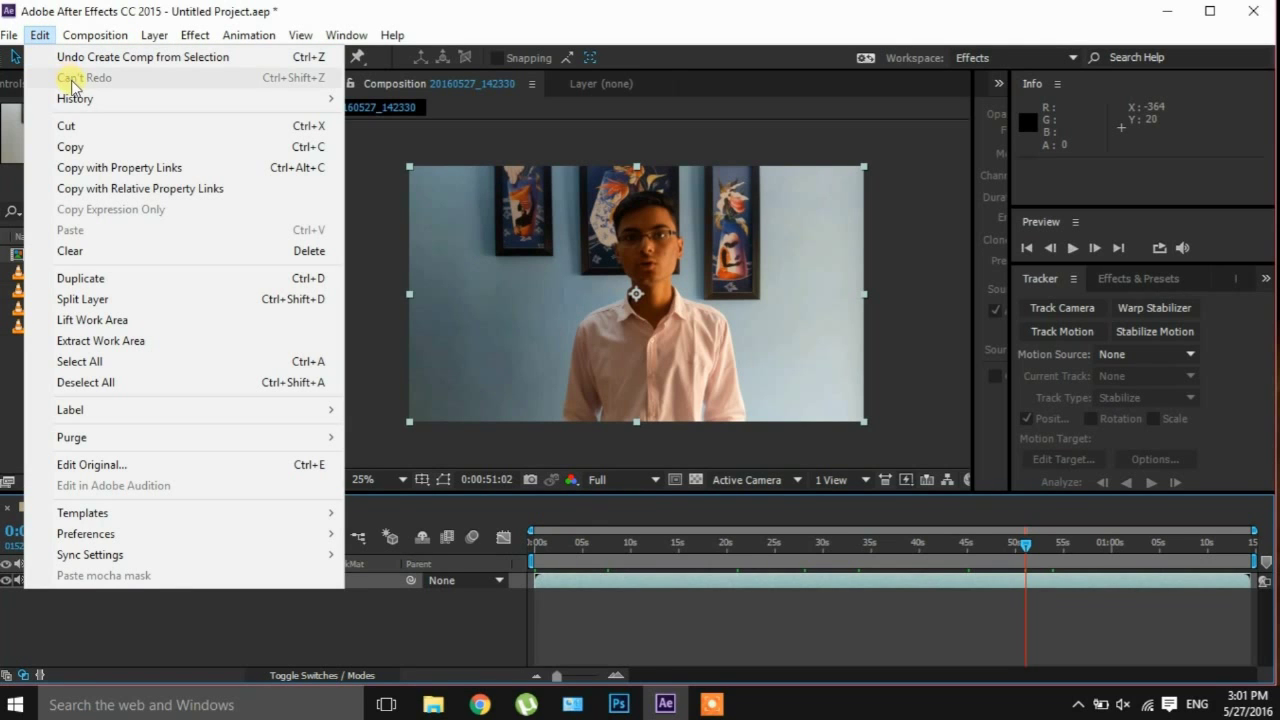
{"action": "left_click", "coordinate": [145, 298]}
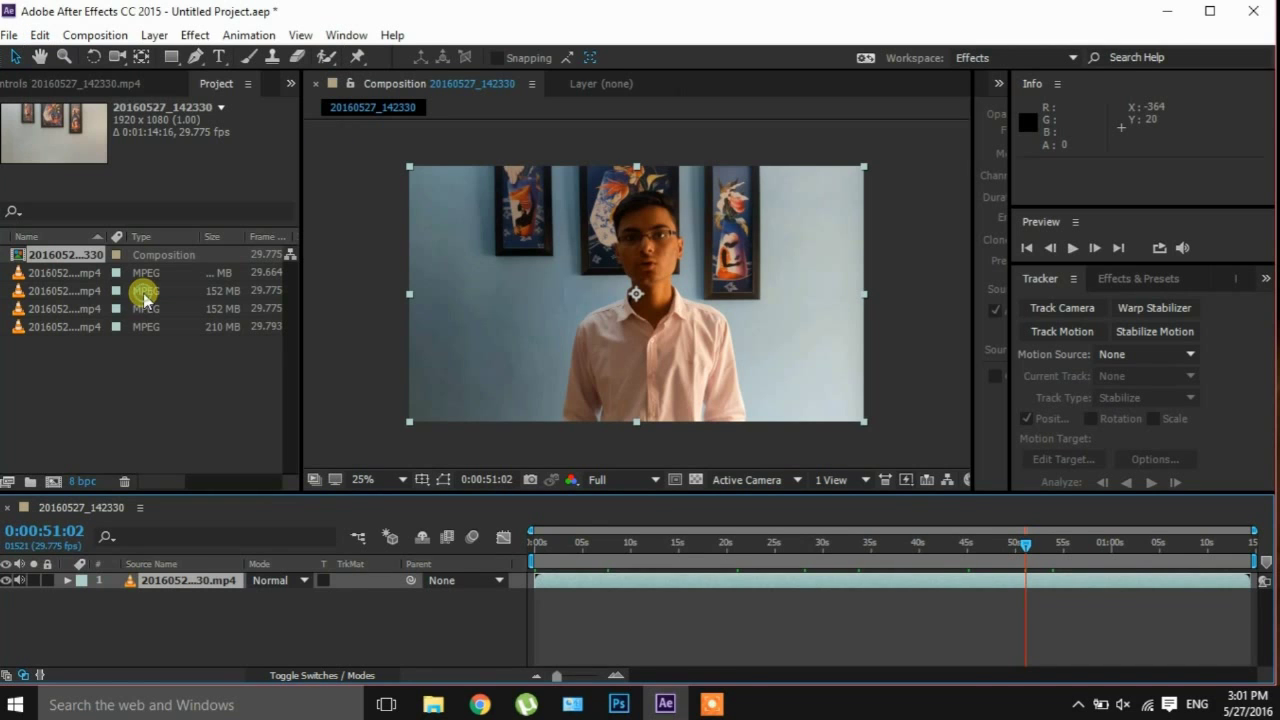
{"action": "left_click_drag", "start_coordinate": [1027, 547], "coordinate": [1135, 545]}
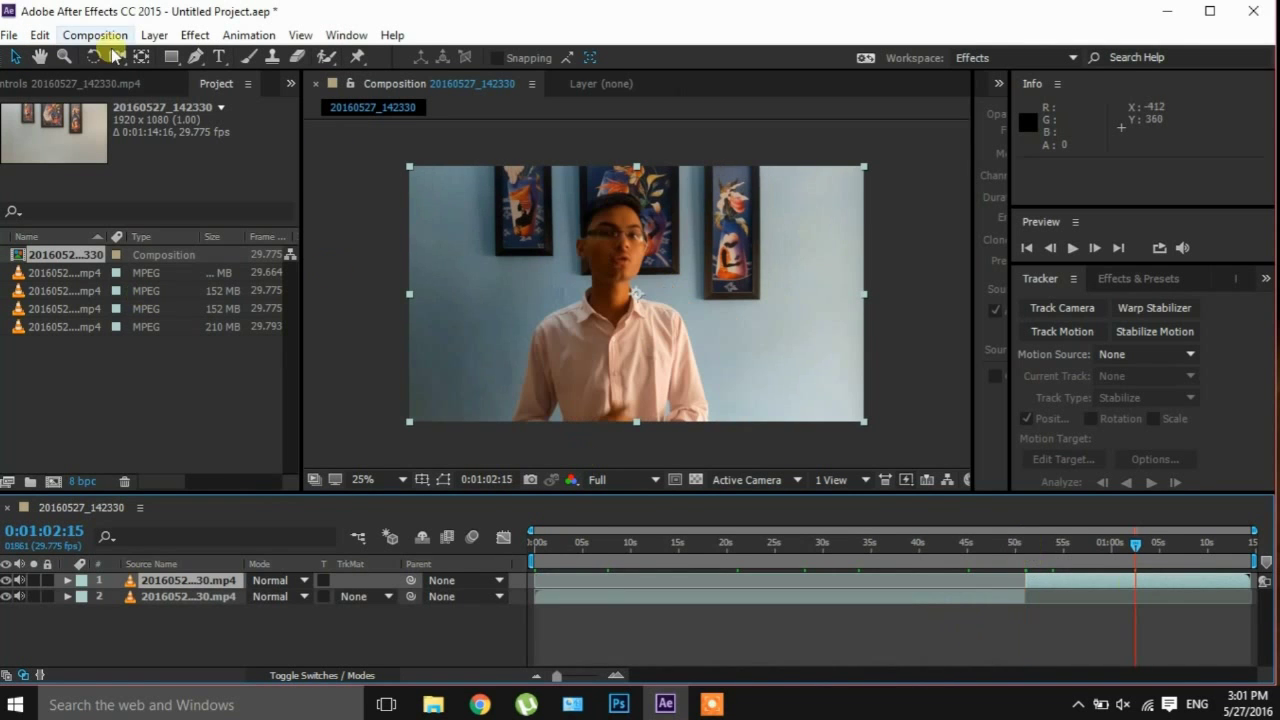
{"action": "left_click", "coordinate": [40, 35]}
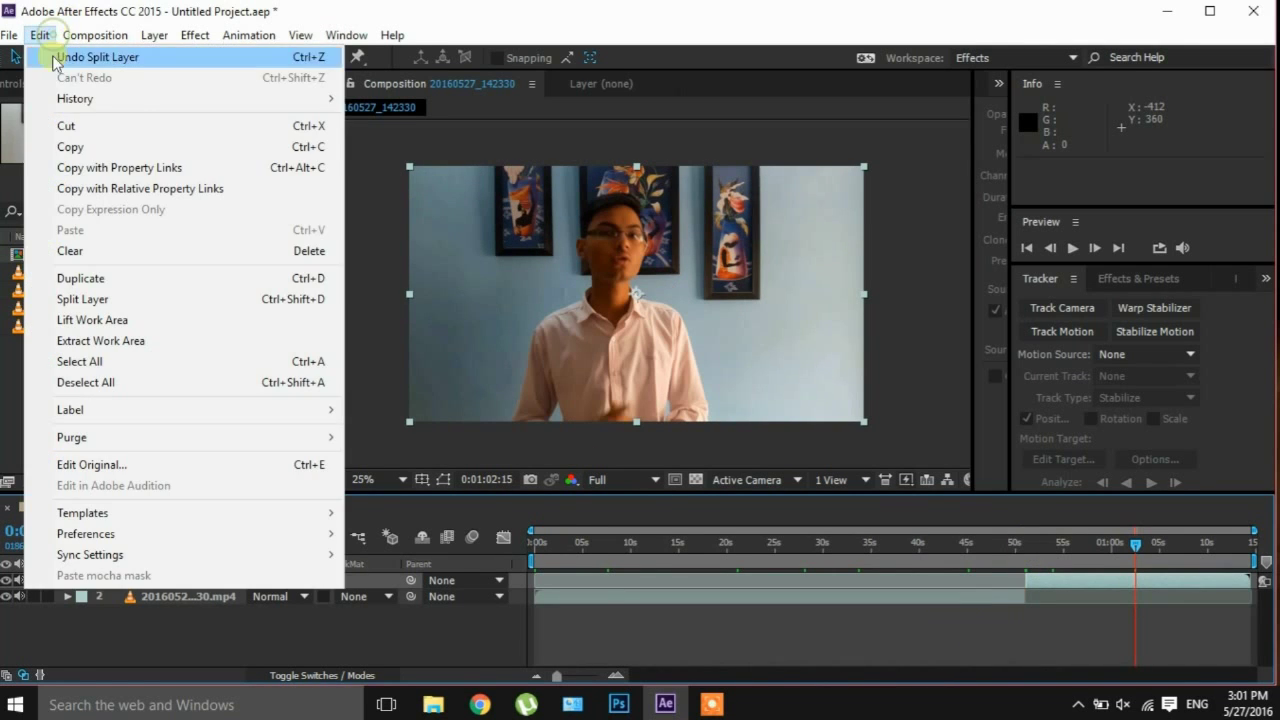
{"action": "left_click", "coordinate": [118, 299]}
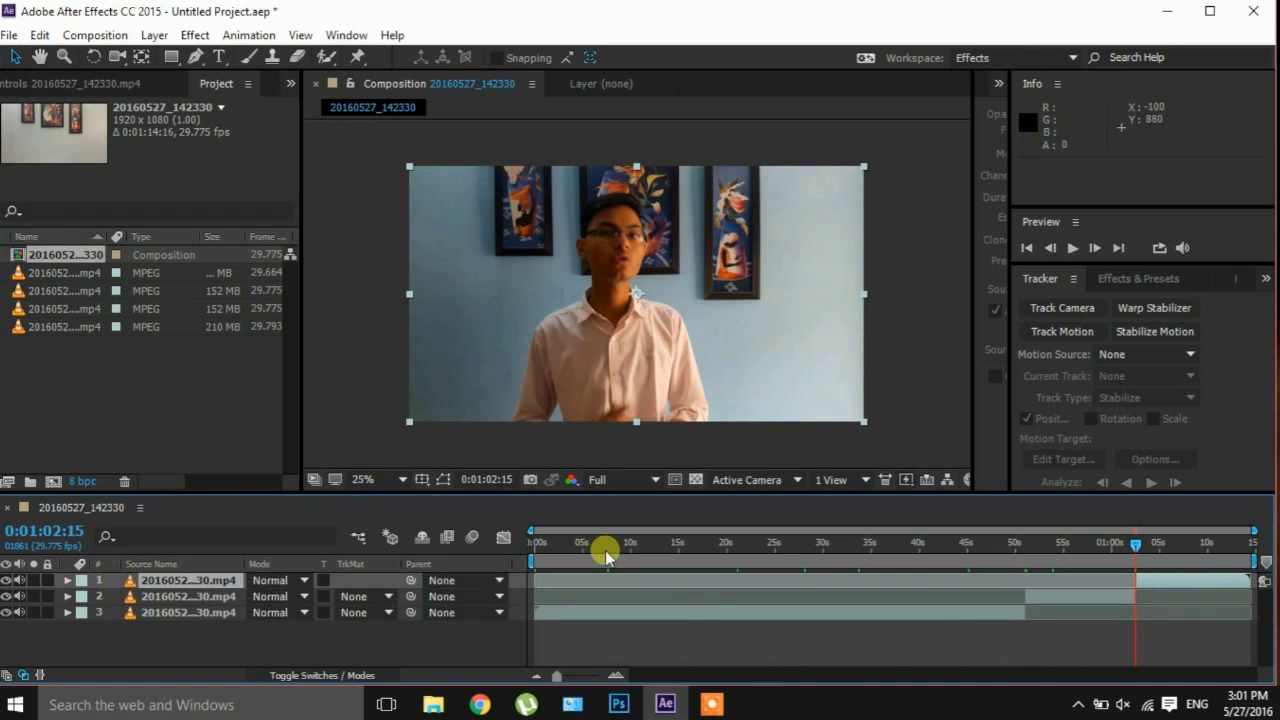
Delete the opening and ending pieces and move the kept section to start at 0:00:00:00
{"action": "left_click", "coordinate": [710, 615]}
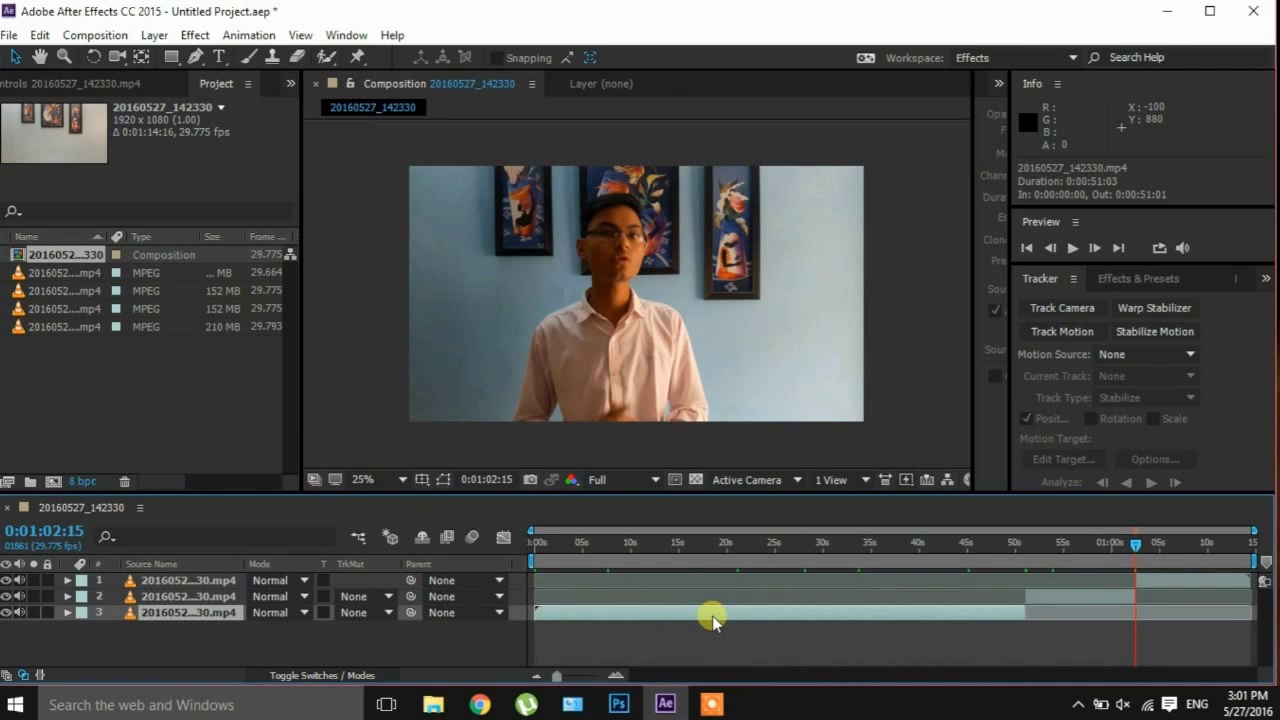
{"action": "left_click", "coordinate": [1155, 579], "text": "ctrl"}
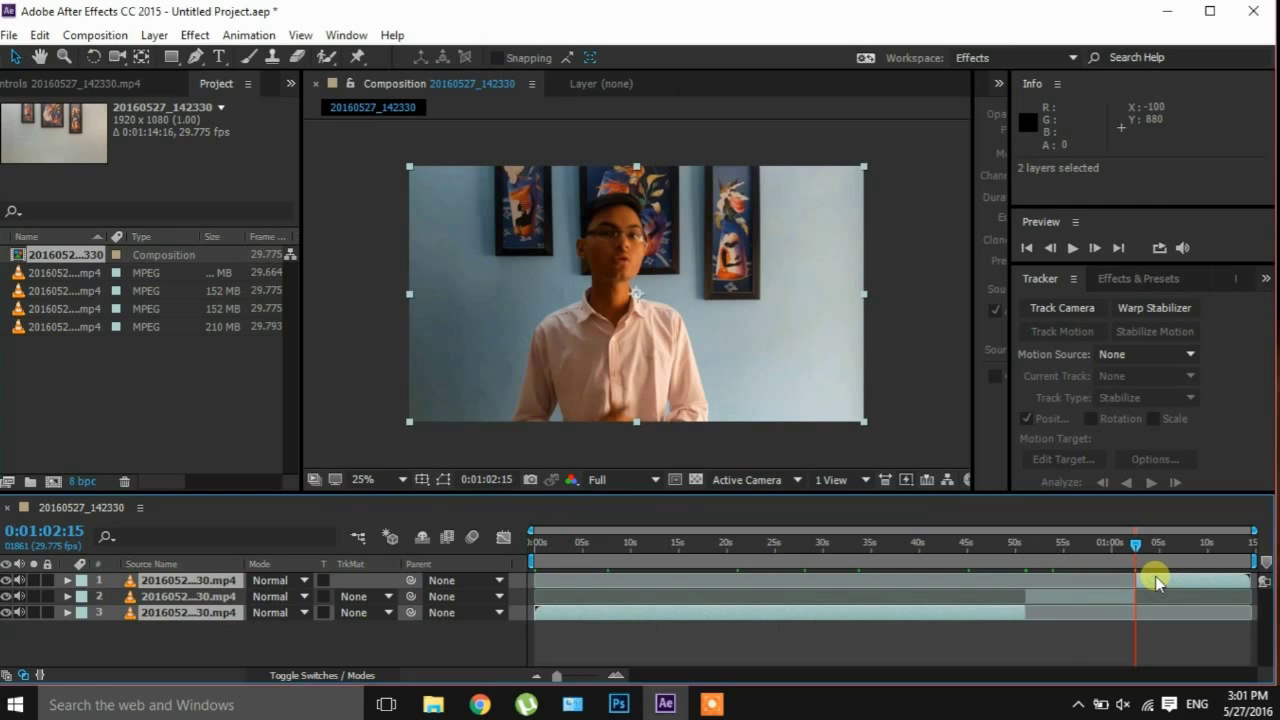
{"action": "key", "text": "Delete"}
{"action": "left_click_drag", "start_coordinate": [1092, 578], "coordinate": [612, 578]}
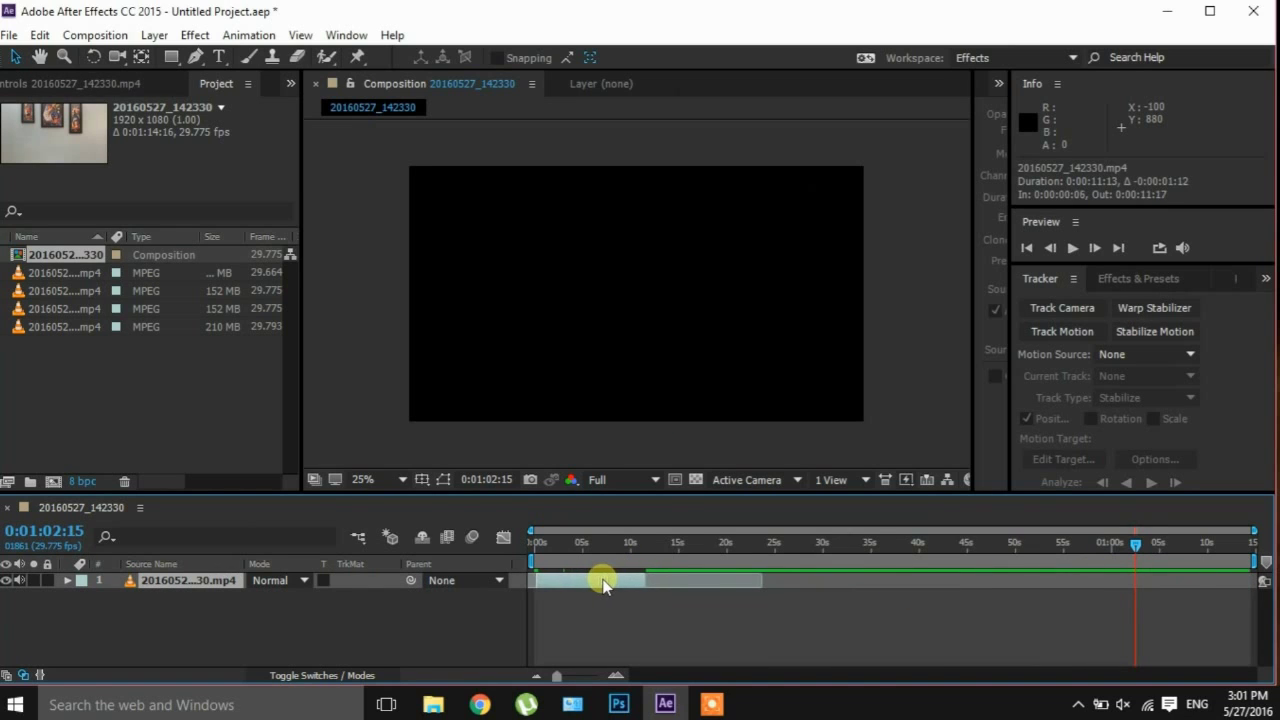
{"action": "left_click_drag", "start_coordinate": [603, 585], "coordinate": [594, 583]}
End the work area at 0:00:11:11 and trim the composition to the work area
{"action": "left_click", "coordinate": [550, 545]}
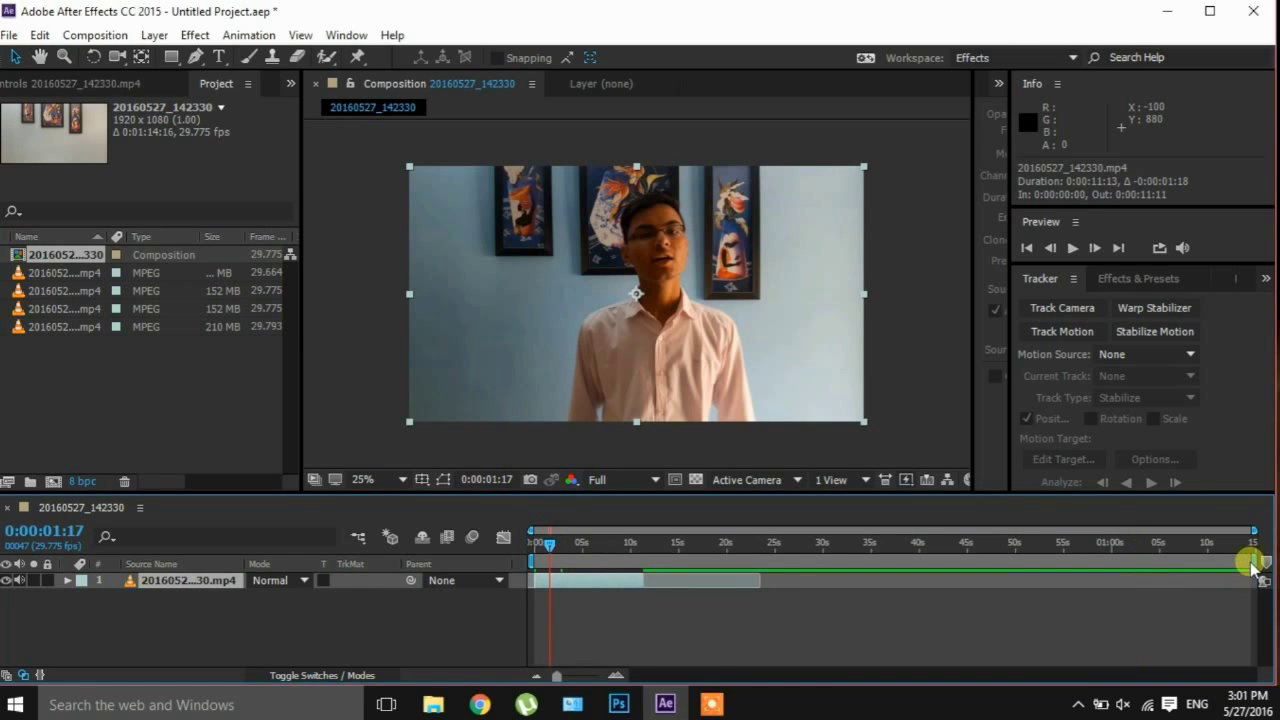
{"action": "mouse_move", "coordinate": [1255, 562]}
{"action": "left_mouse_down"}
{"action": "mouse_move", "coordinate": [822, 566]}
{"action": "mouse_move", "coordinate": [647, 552]}
{"action": "left_mouse_up"}
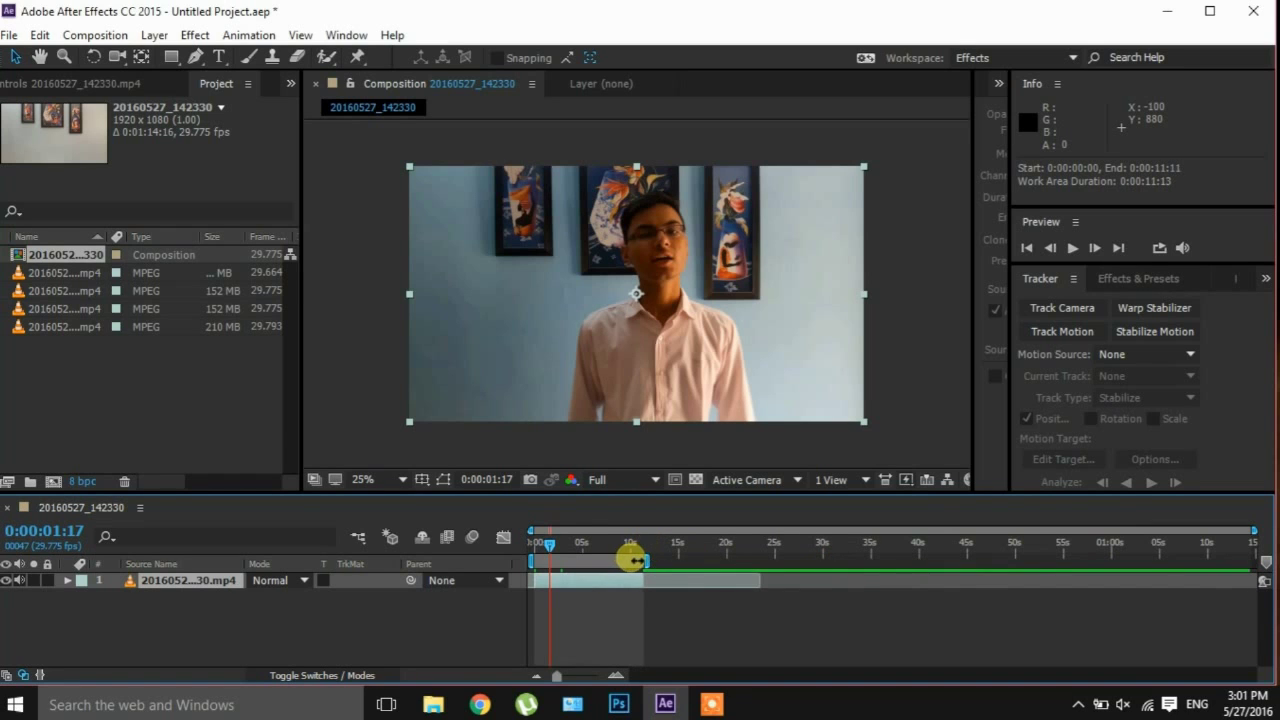
{"action": "right_click", "coordinate": [634, 561]}
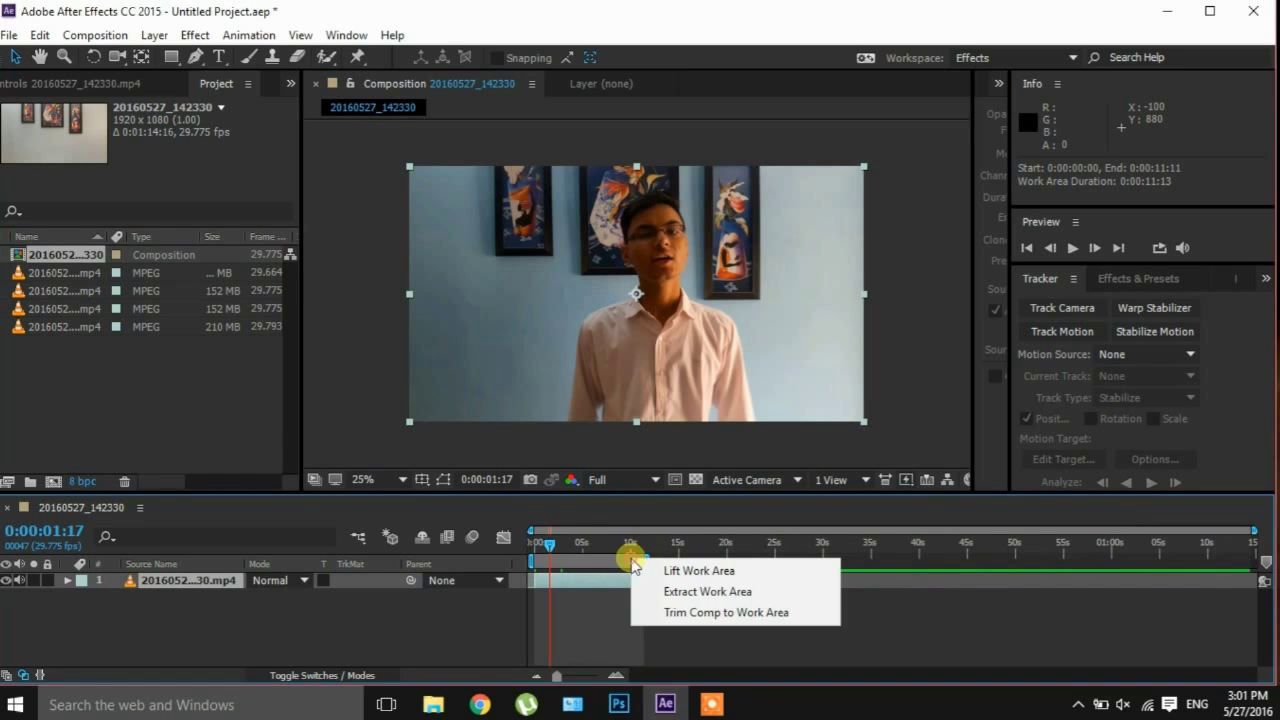
{"action": "left_click", "coordinate": [669, 611]}
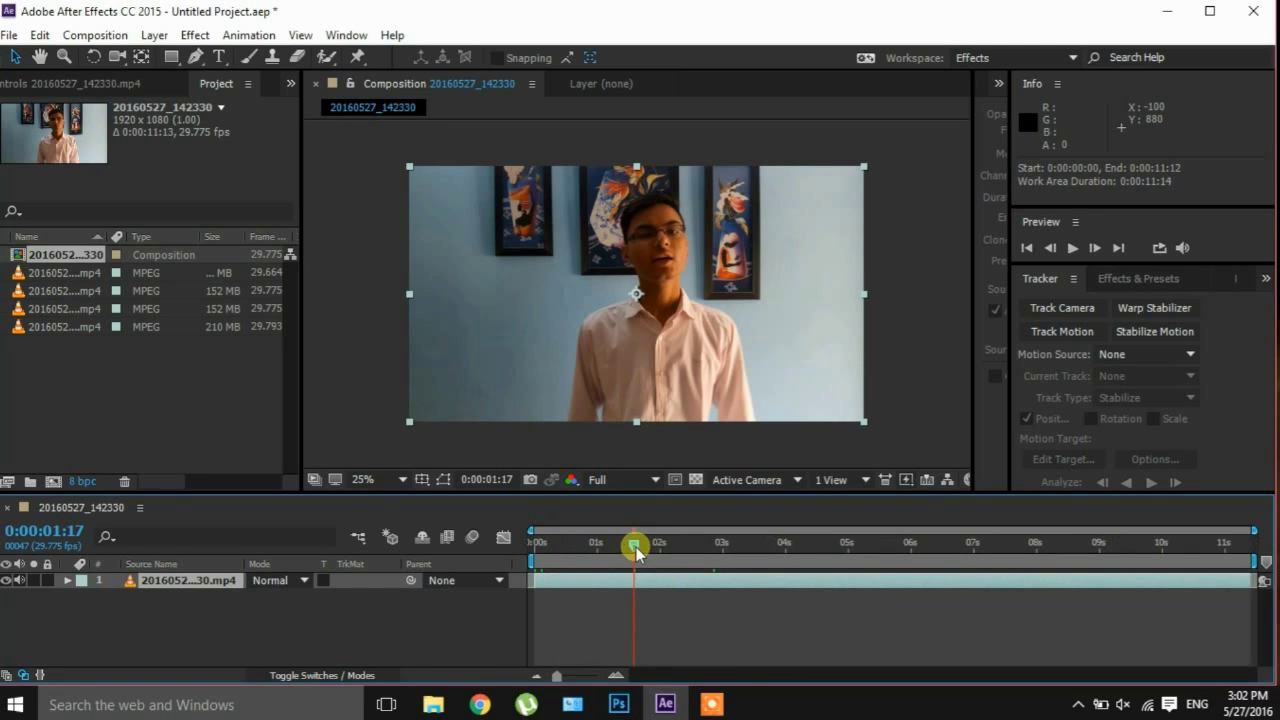
Go back to the clip's first frames, select the Pen tool, and zoom the viewer to 50%
{"action": "left_click_drag", "start_coordinate": [634, 545], "coordinate": [538, 545]}
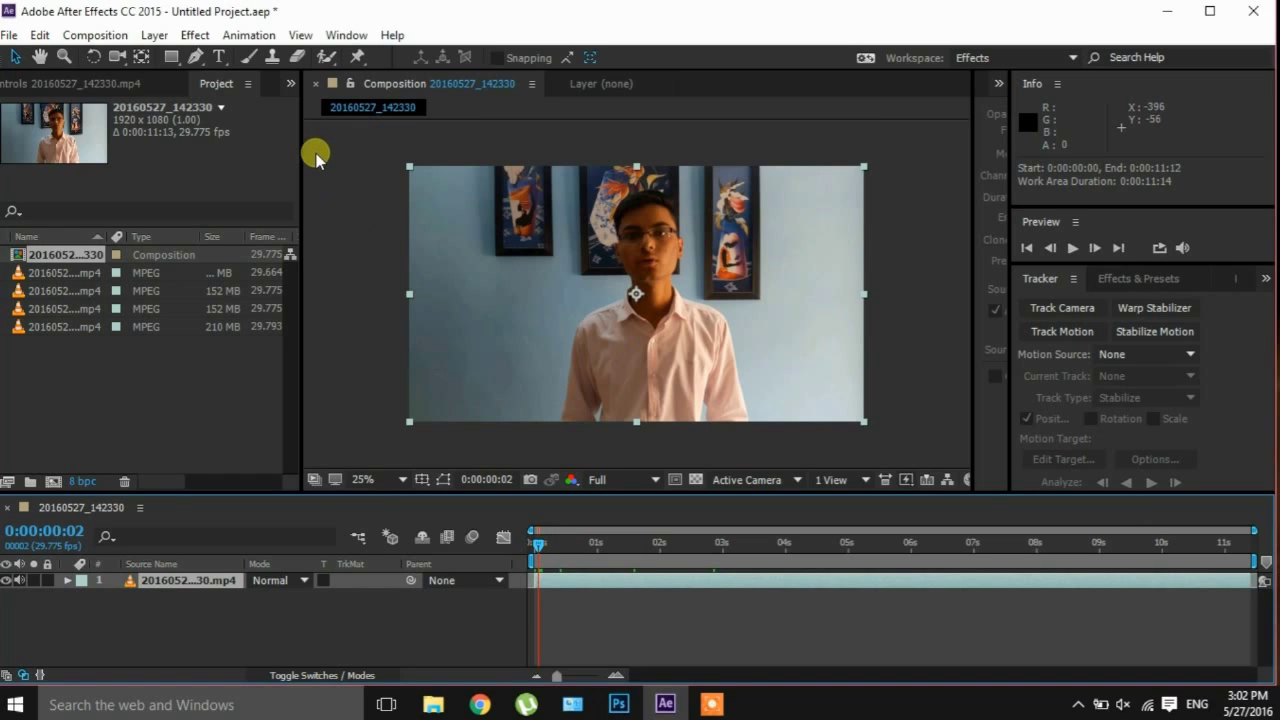
{"action": "left_click", "coordinate": [197, 60]}
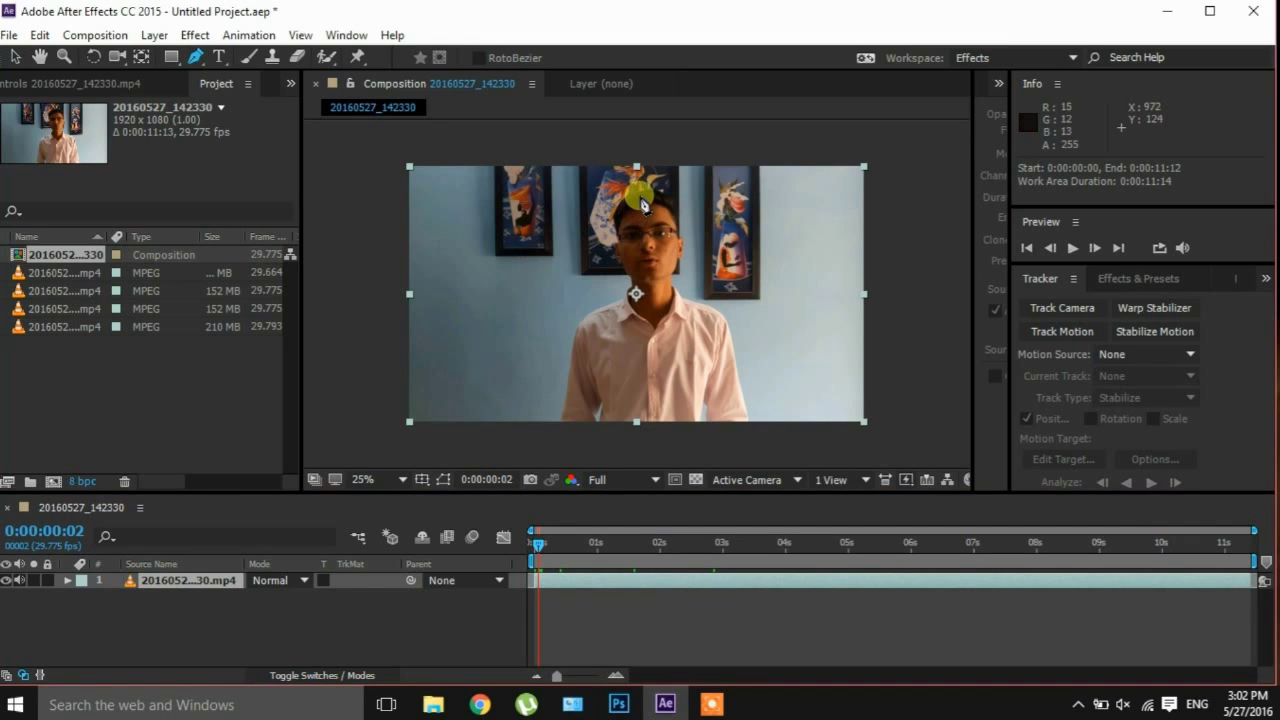
{"action": "key", "text": "period"}
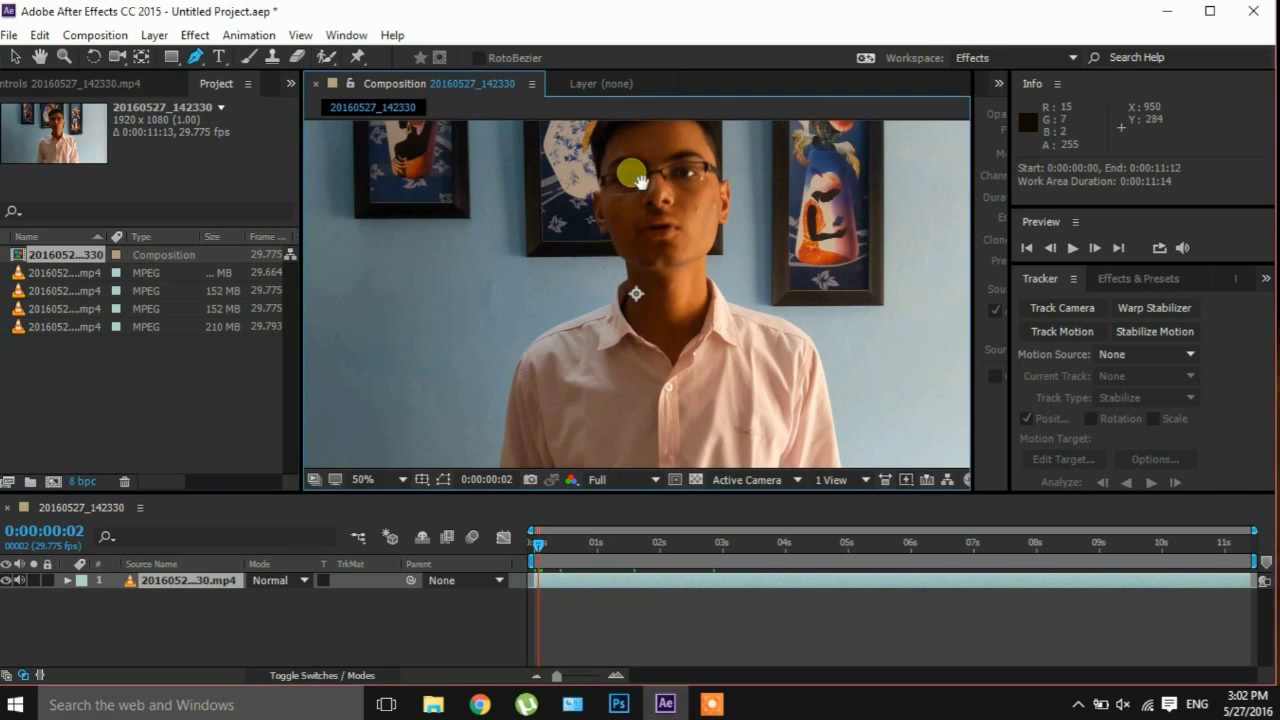
{"action": "scroll", "coordinate": [647, 200], "scroll_direction": "up", "scroll_amount": 2}
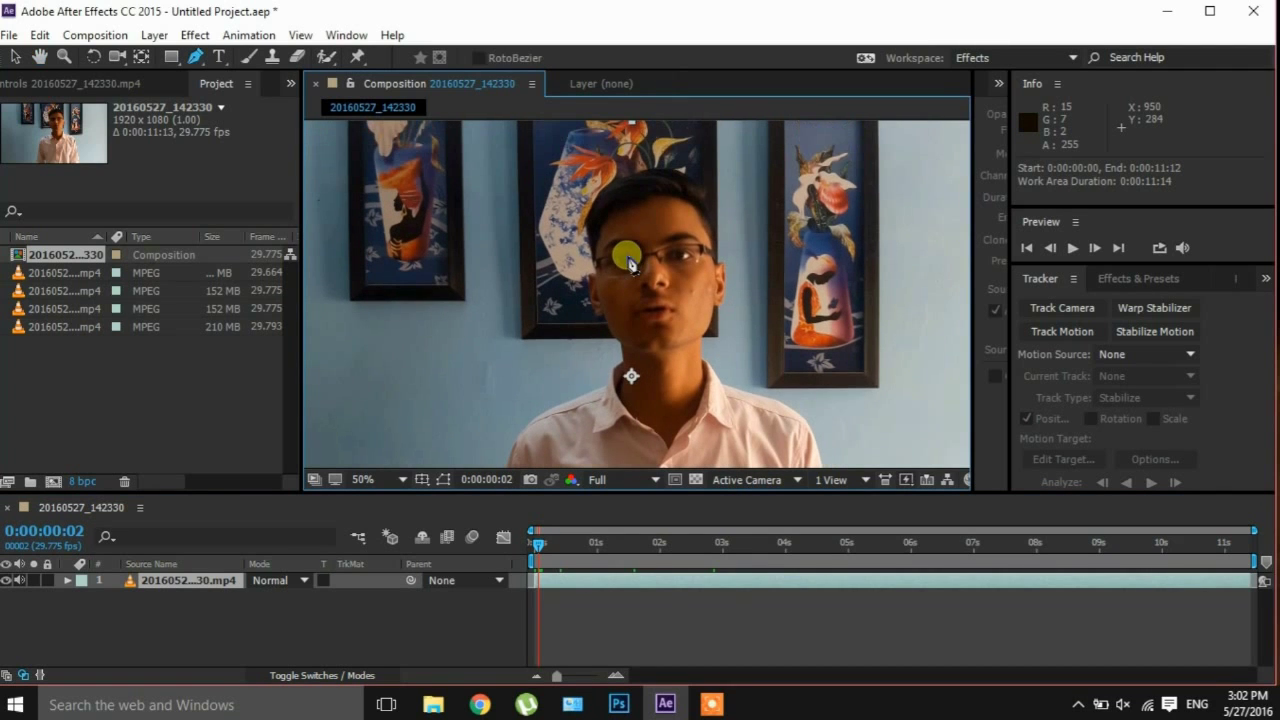
Place mask points over the top and left of the head, curving around to the neck
{"action": "left_click", "coordinate": [651, 171]}
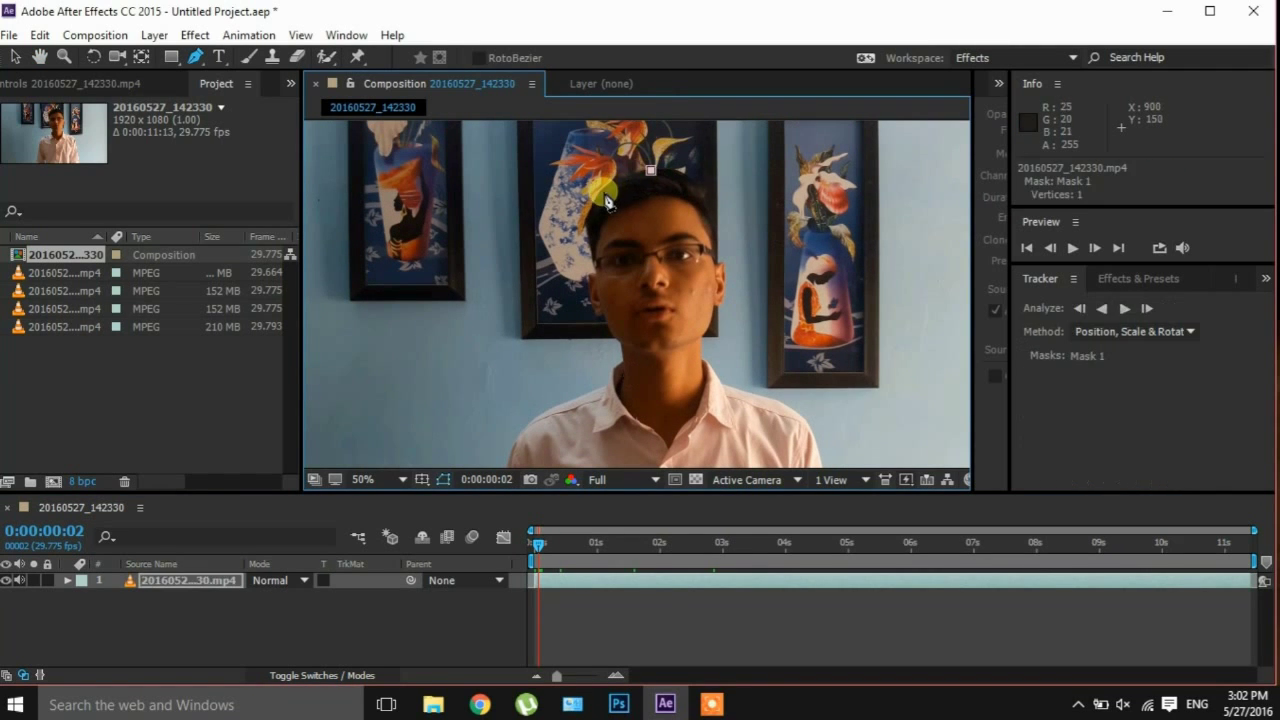
{"action": "left_click_drag", "start_coordinate": [599, 196], "coordinate": [590, 280]}
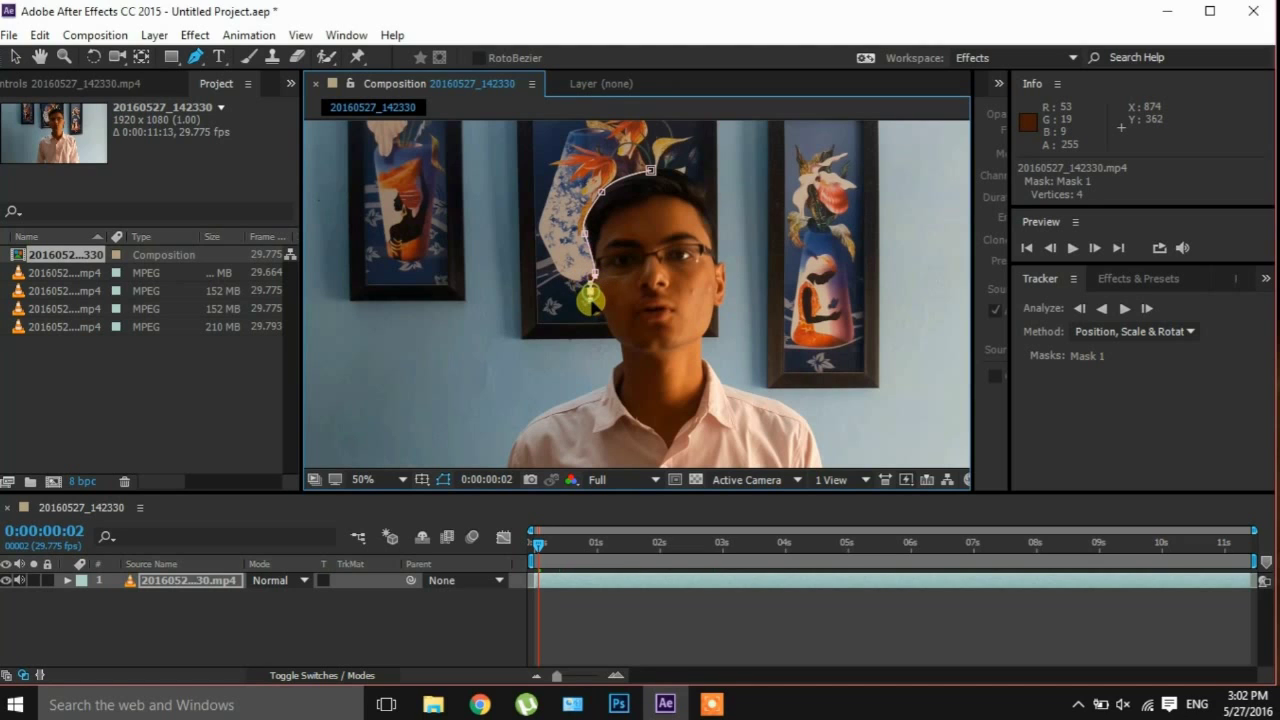
{"action": "mouse_move", "coordinate": [590, 294]}
{"action": "left_mouse_down"}
{"action": "mouse_move", "coordinate": [624, 372]}
{"action": "mouse_move", "coordinate": [536, 428]}
{"action": "left_mouse_up"}
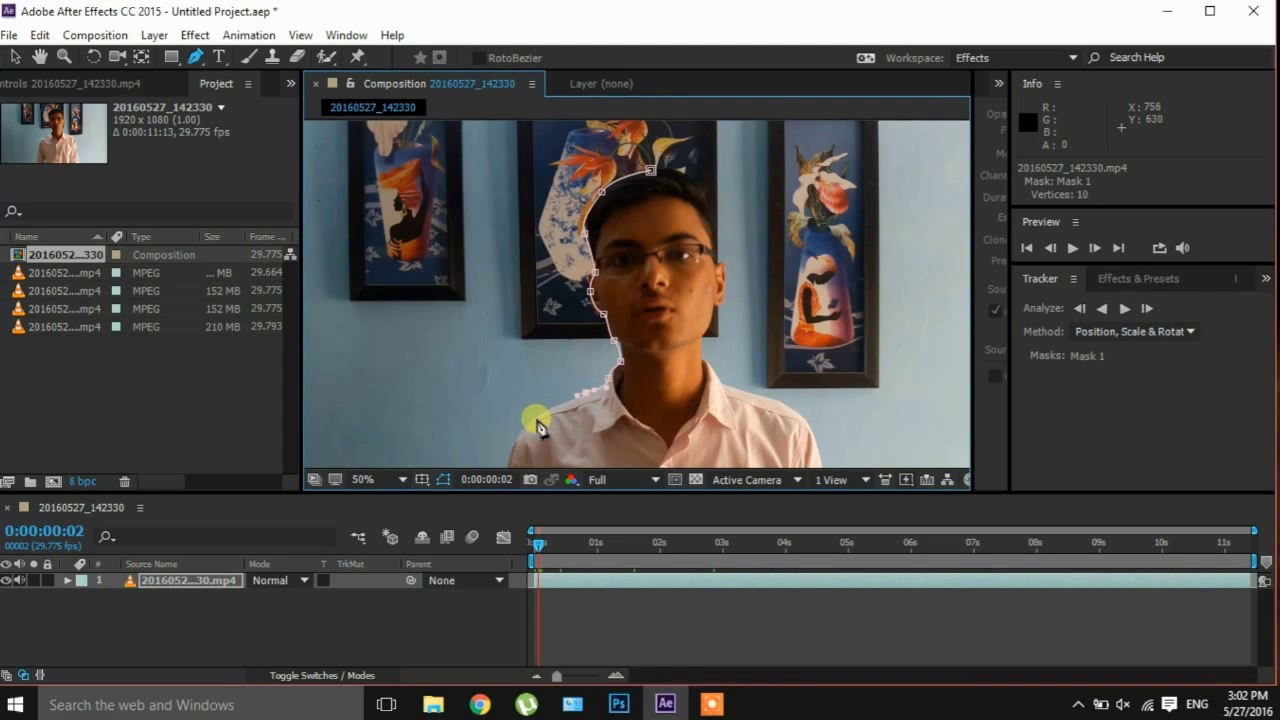
{"action": "left_click", "coordinate": [536, 428]}
Continue the mask down the left shoulder and arm and across the frame bottom
{"action": "key", "text": "space"}
{"action": "left_click_drag", "start_coordinate": [536, 428], "coordinate": [517, 228]}
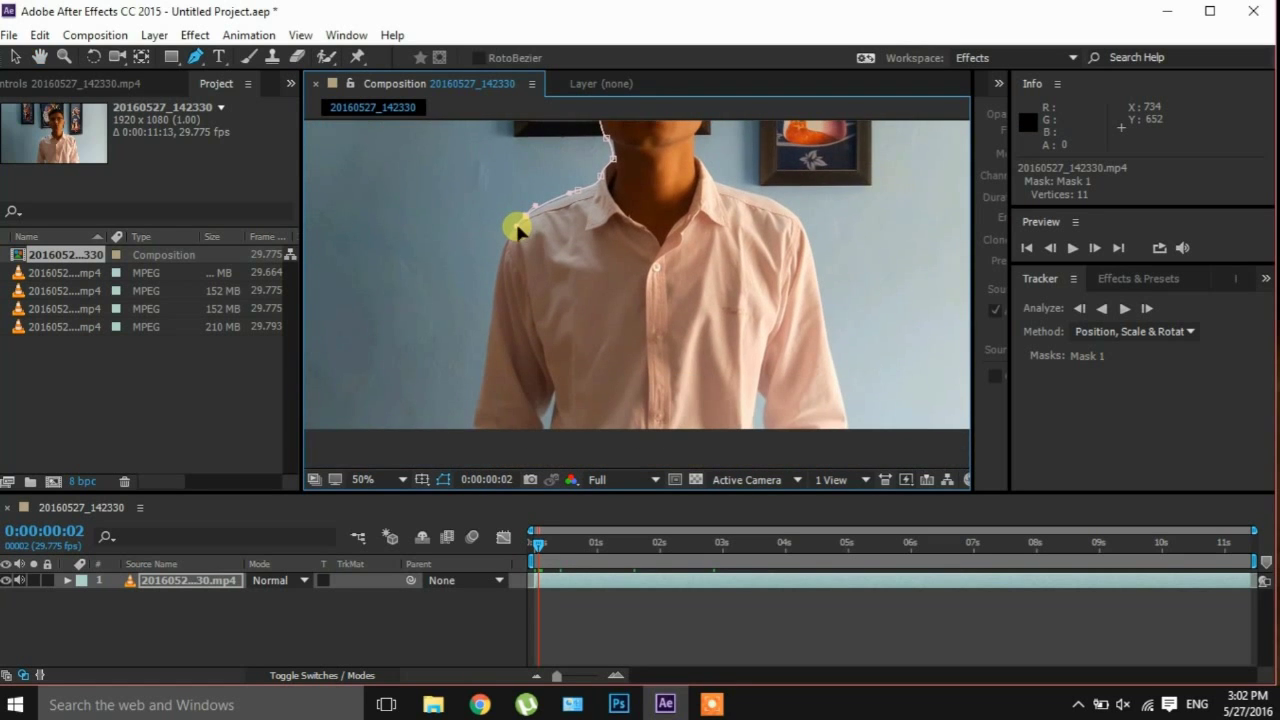
{"action": "left_click", "coordinate": [504, 256]}
{"action": "left_click", "coordinate": [492, 318]}
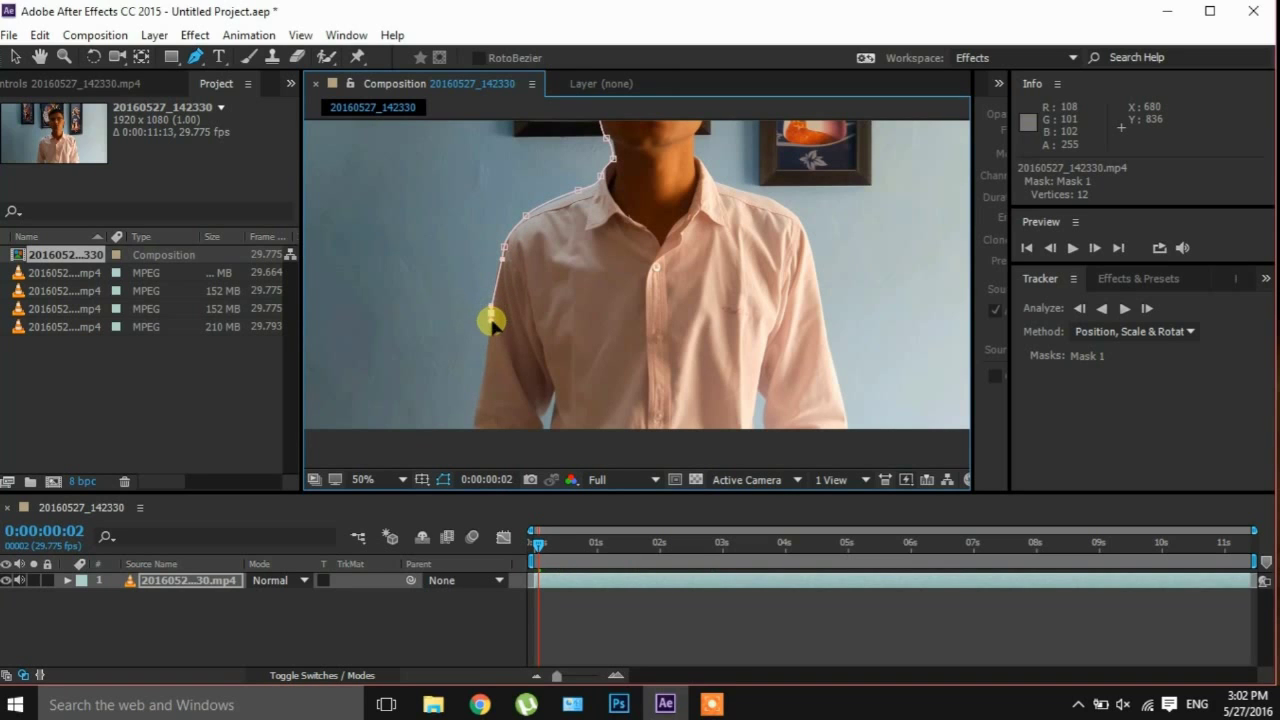
{"action": "left_click", "coordinate": [484, 379]}
{"action": "left_click", "coordinate": [473, 432]}
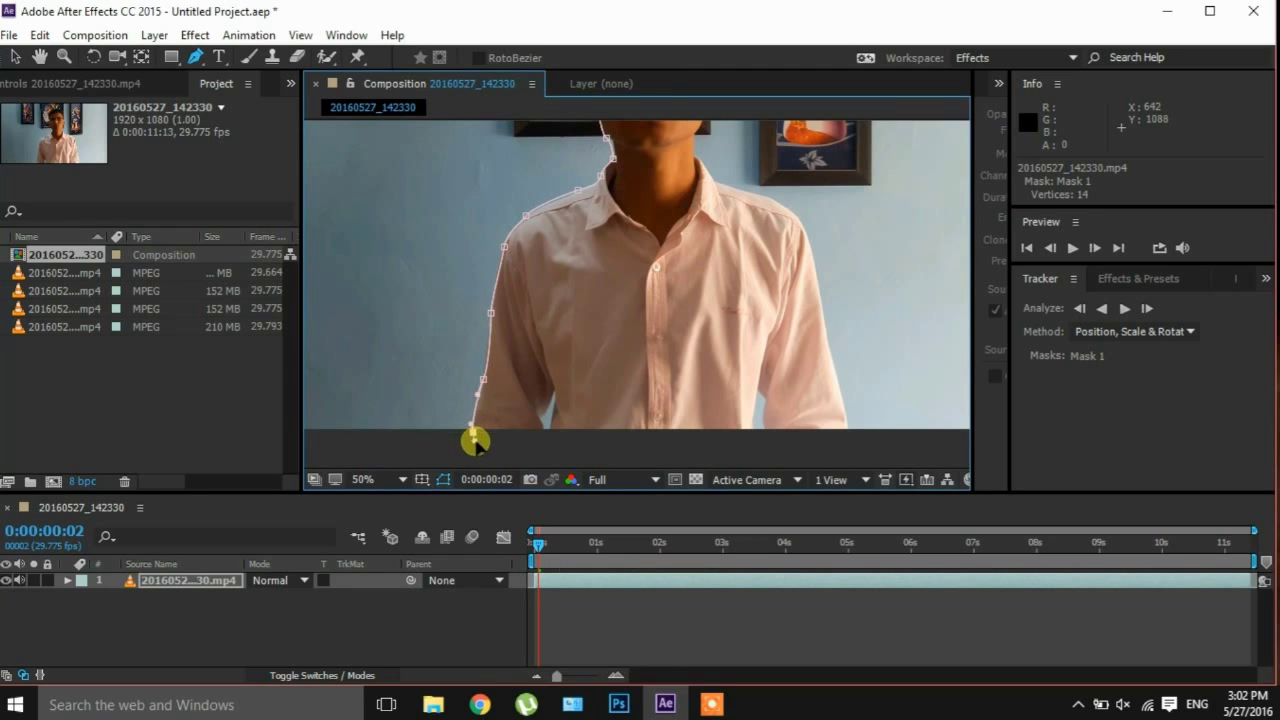
{"action": "left_click", "coordinate": [848, 448]}
{"action": "left_click", "coordinate": [848, 432]}
Trace up the right collar, neck, jaw and head, closing the mask on the first vertex
{"action": "left_click", "coordinate": [724, 190]}
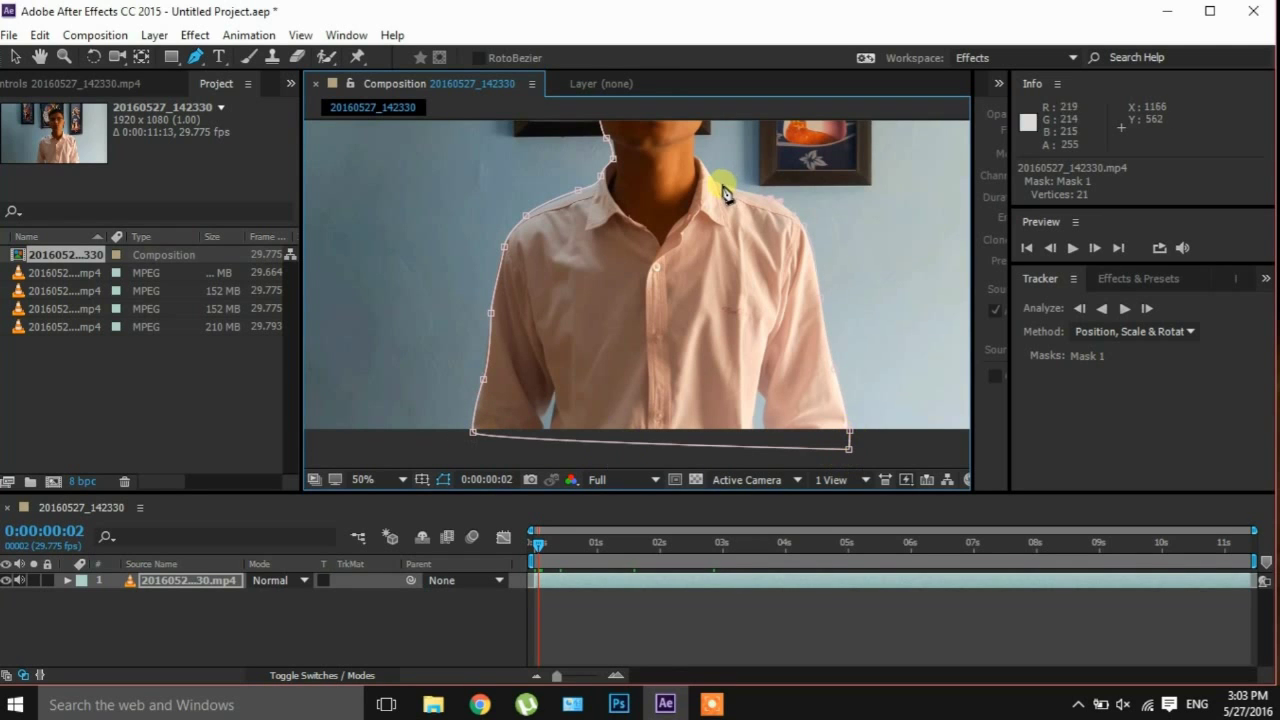
{"action": "left_click", "coordinate": [697, 158]}
{"action": "left_click", "coordinate": [697, 145]}
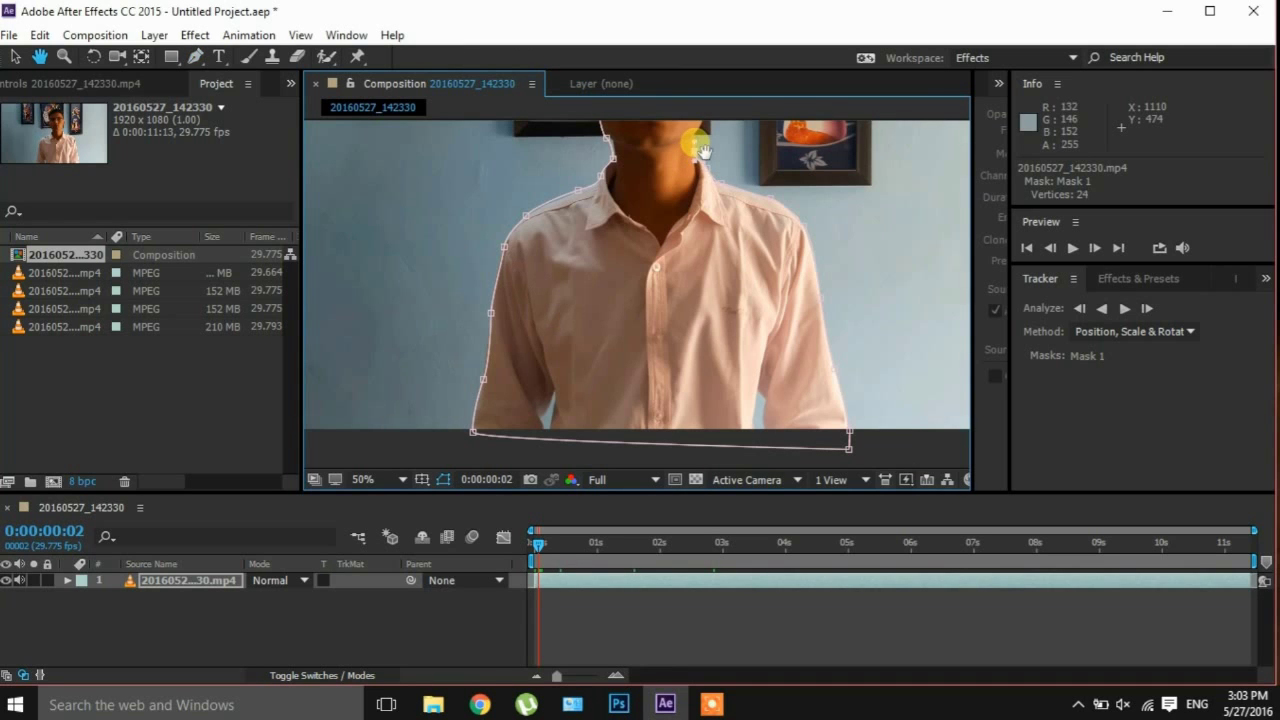
{"action": "left_click_drag", "start_coordinate": [697, 145], "coordinate": [632, 335]}
{"action": "left_click", "coordinate": [638, 326]}
{"action": "left_click", "coordinate": [650, 287]}
{"action": "left_click", "coordinate": [651, 261]}
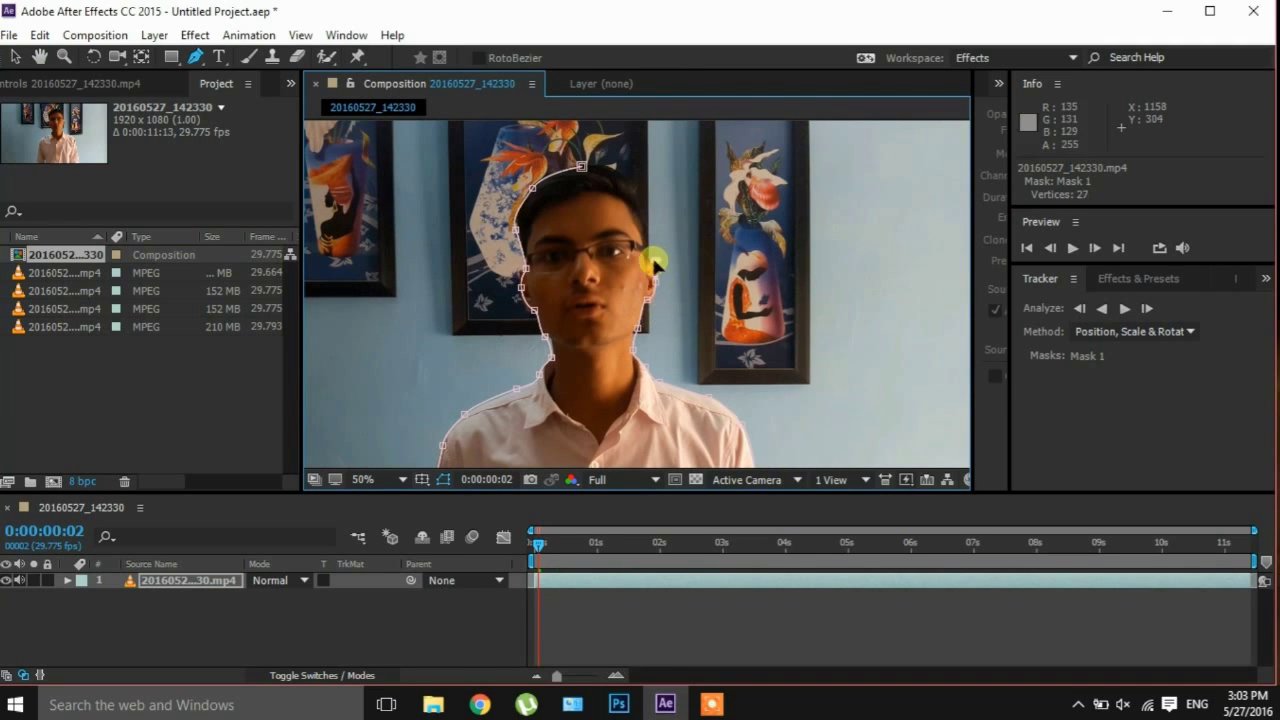
{"action": "left_click", "coordinate": [647, 236]}
{"action": "left_click", "coordinate": [643, 204]}
{"action": "left_click", "coordinate": [626, 180]}
{"action": "left_click", "coordinate": [580, 166]}
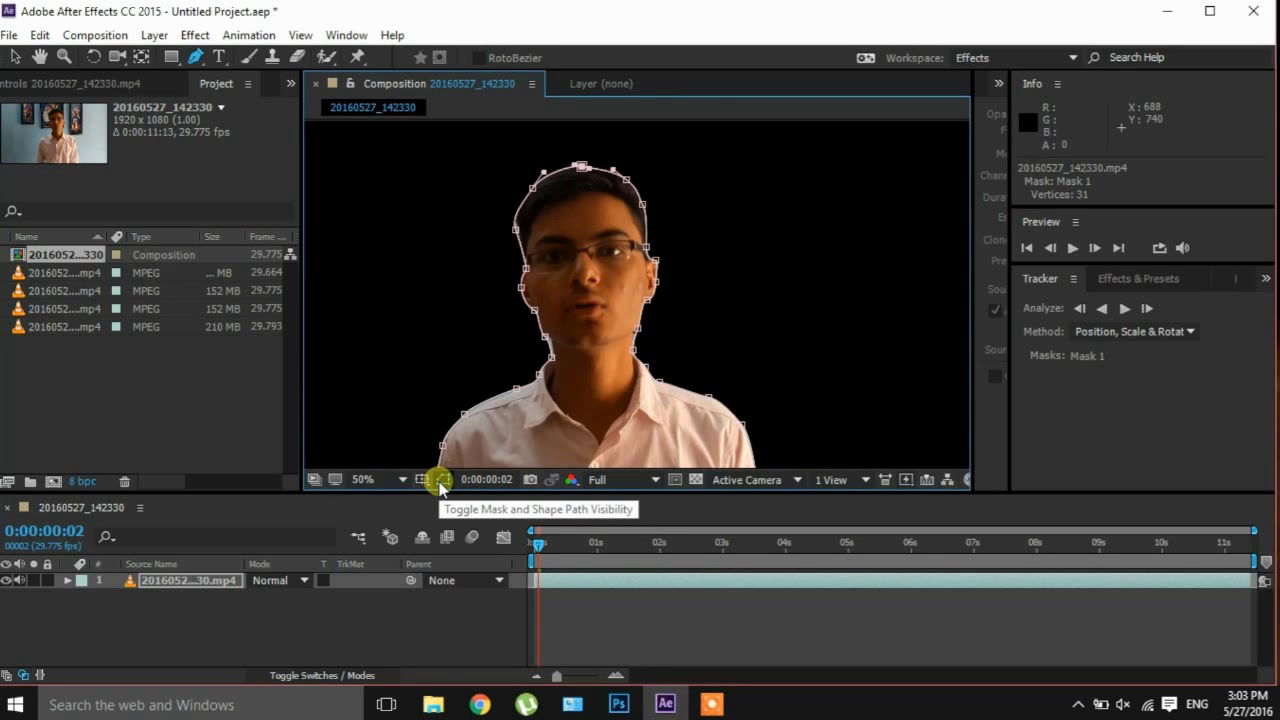
At 100% zoom, adjust mask vertices and curves at both sides of the neck and left temple
{"action": "scroll", "coordinate": [560, 354], "scroll_direction": "up", "scroll_amount": 2}
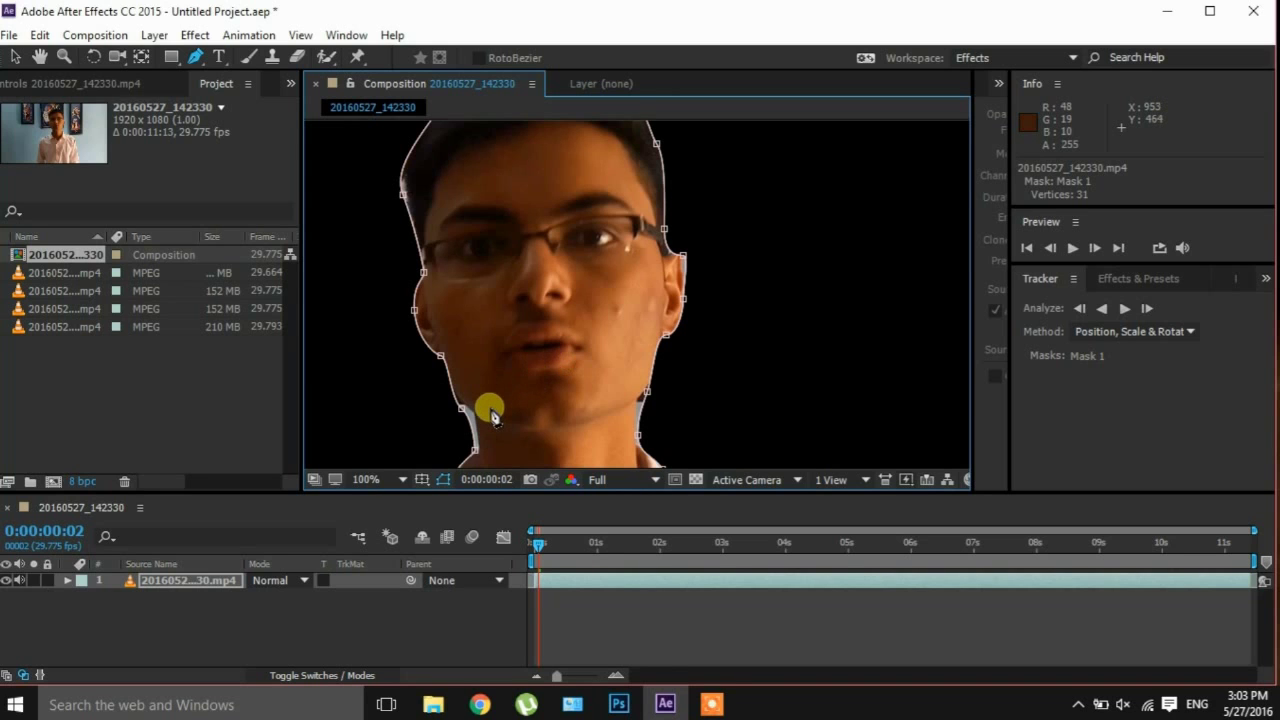
{"action": "left_click_drag", "start_coordinate": [492, 416], "coordinate": [558, 237]}
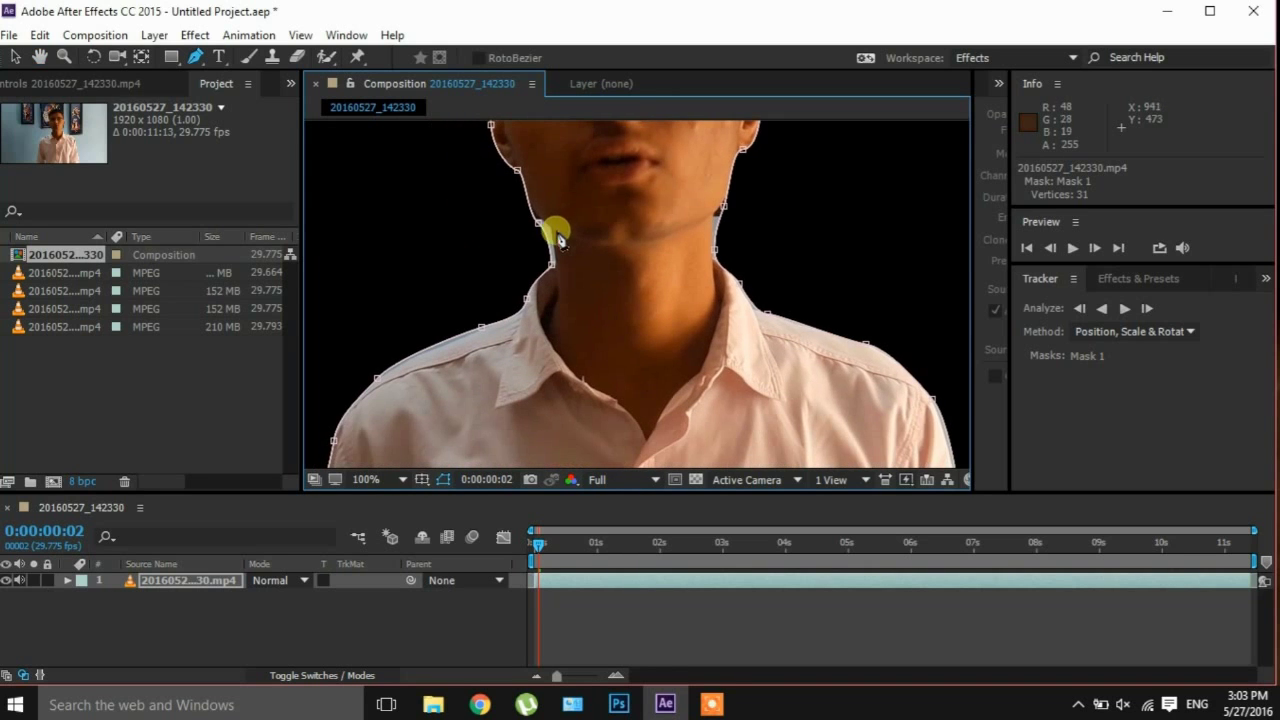
{"action": "left_click_drag", "start_coordinate": [540, 222], "coordinate": [514, 204]}
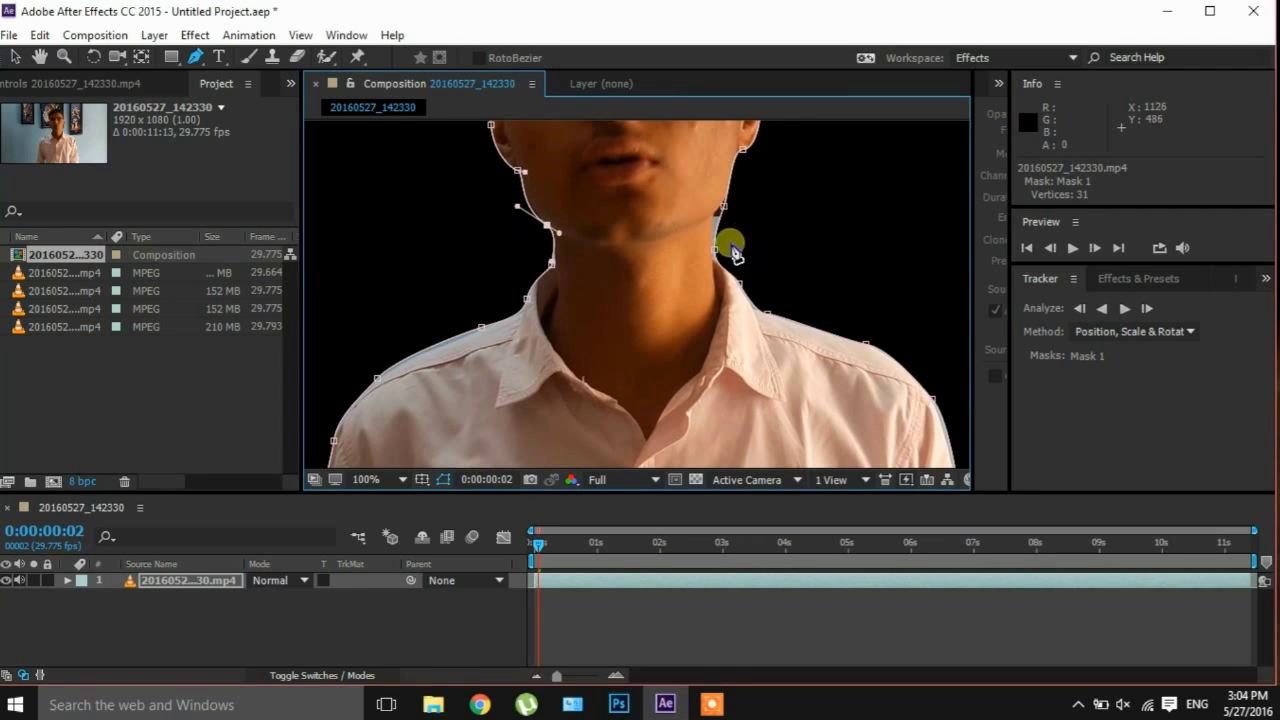
{"action": "mouse_move", "coordinate": [714, 248]}
{"action": "left_mouse_down"}
{"action": "mouse_move", "coordinate": [737, 197]}
{"action": "mouse_move", "coordinate": [689, 434]}
{"action": "left_mouse_up"}
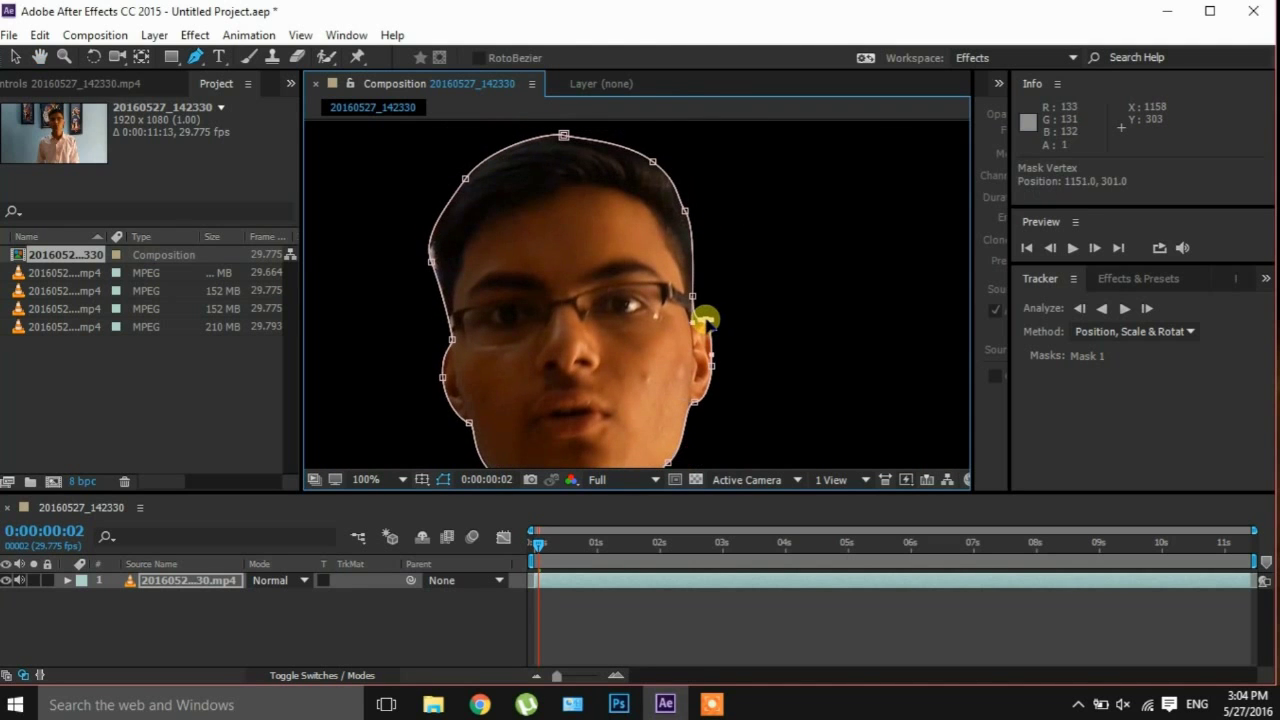
{"action": "left_click_drag", "start_coordinate": [432, 262], "coordinate": [433, 251]}
{"action": "left_click", "coordinate": [442, 481]}
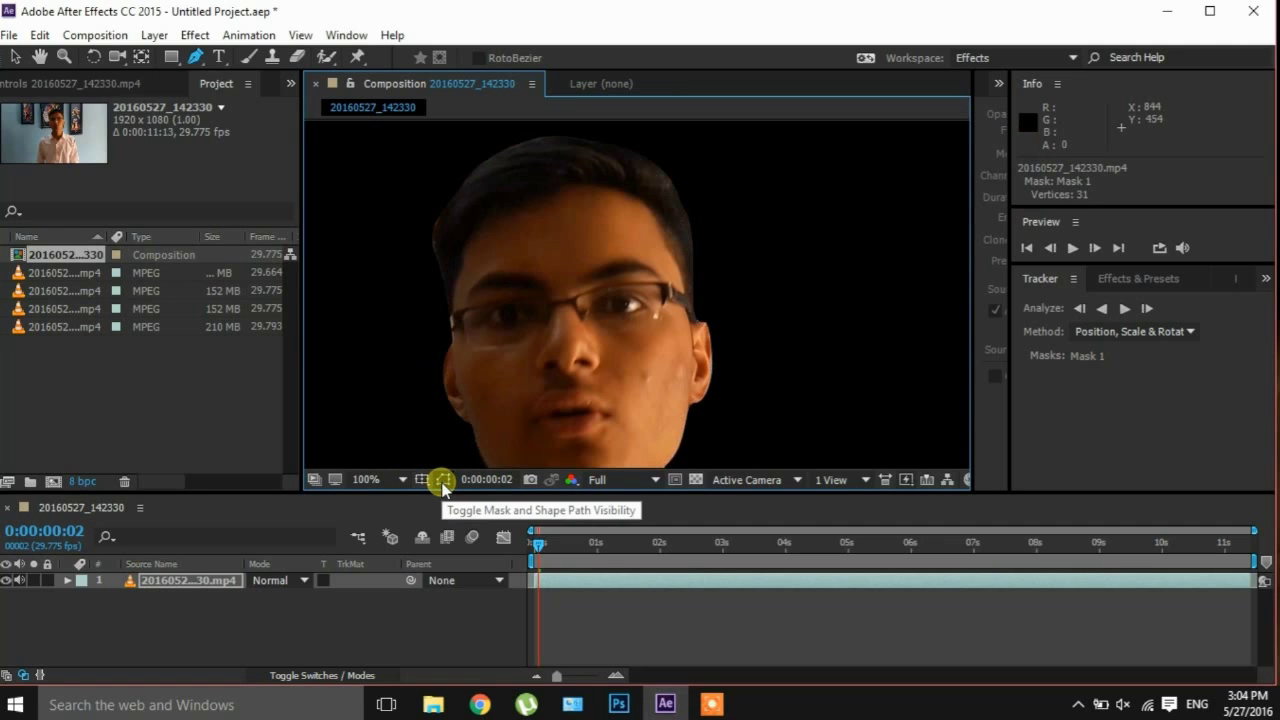
{"action": "left_click", "coordinate": [442, 481]}
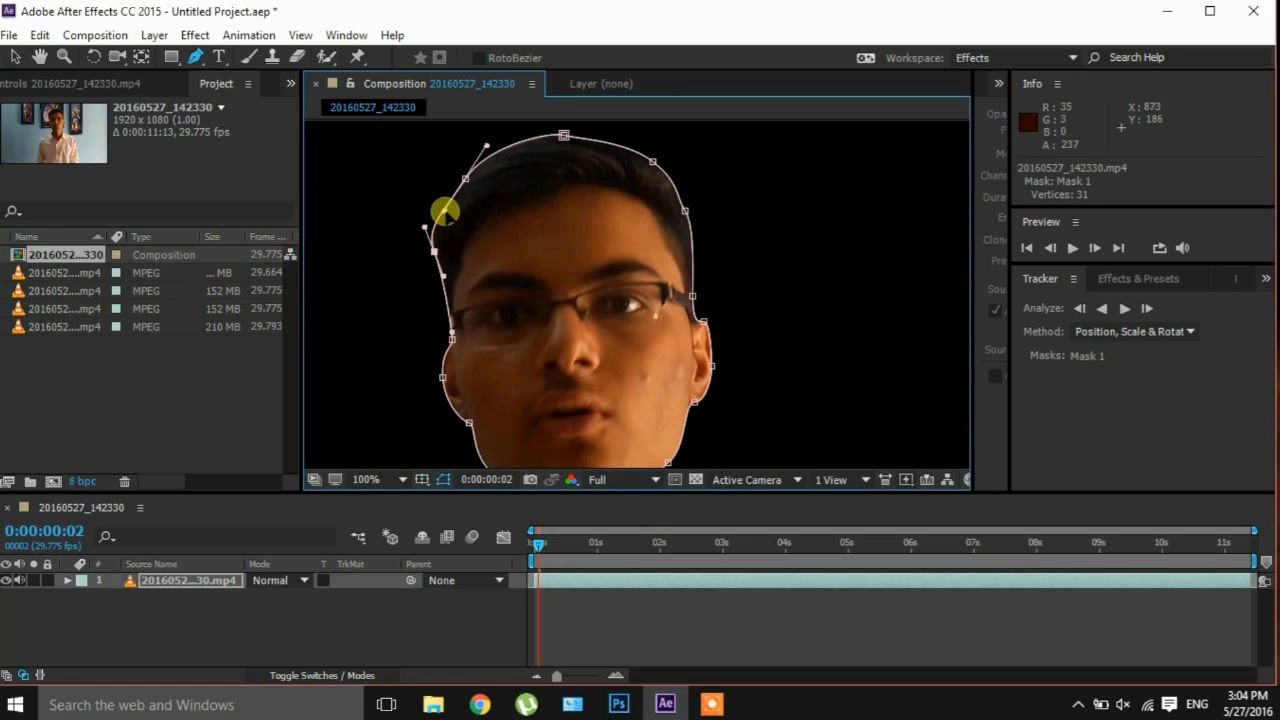
{"action": "left_click_drag", "start_coordinate": [431, 248], "coordinate": [440, 266]}
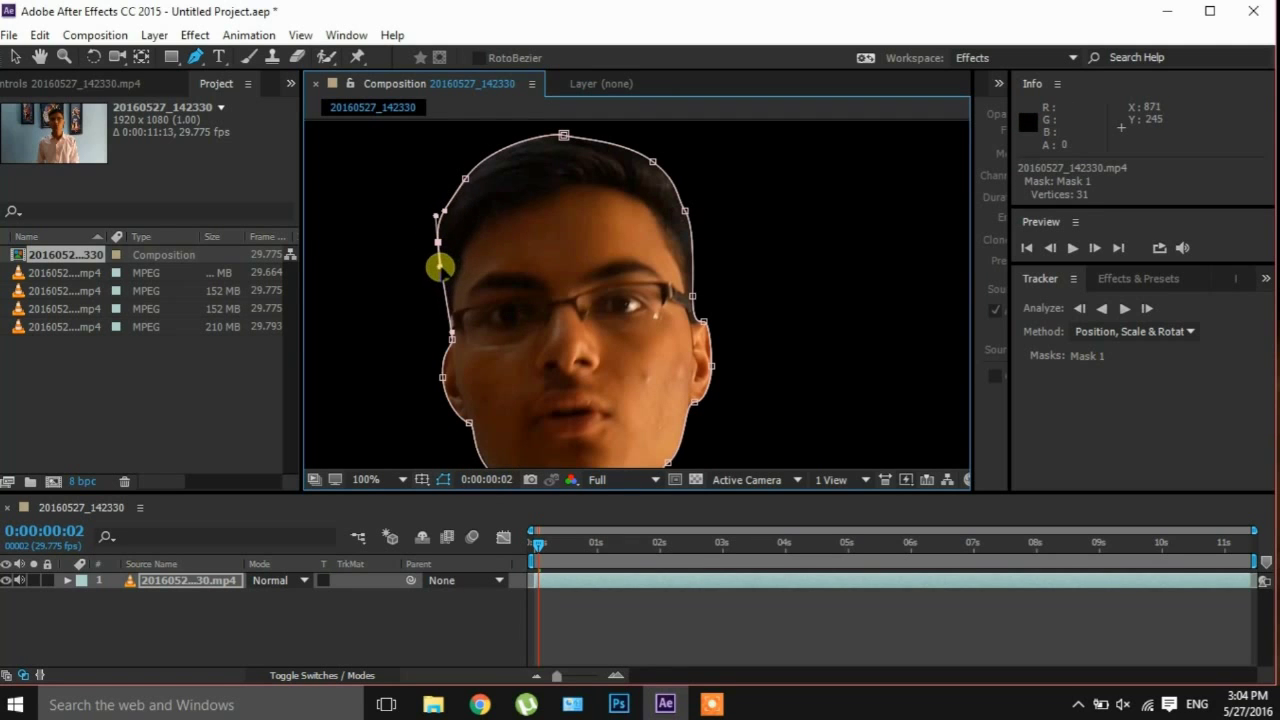
{"action": "left_click", "coordinate": [444, 480]}
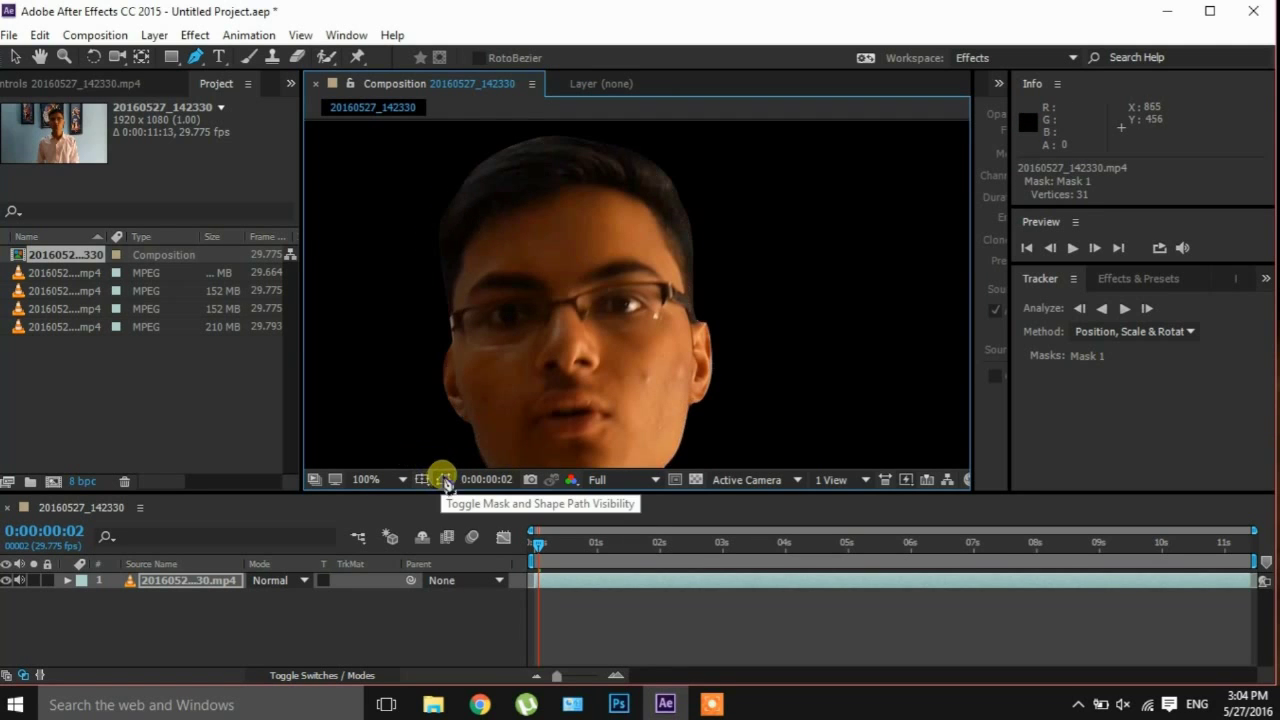
Set Mask 1's Mask Feather to 3 pixels, then collapse the layer's properties
{"action": "key", "text": "comma"}
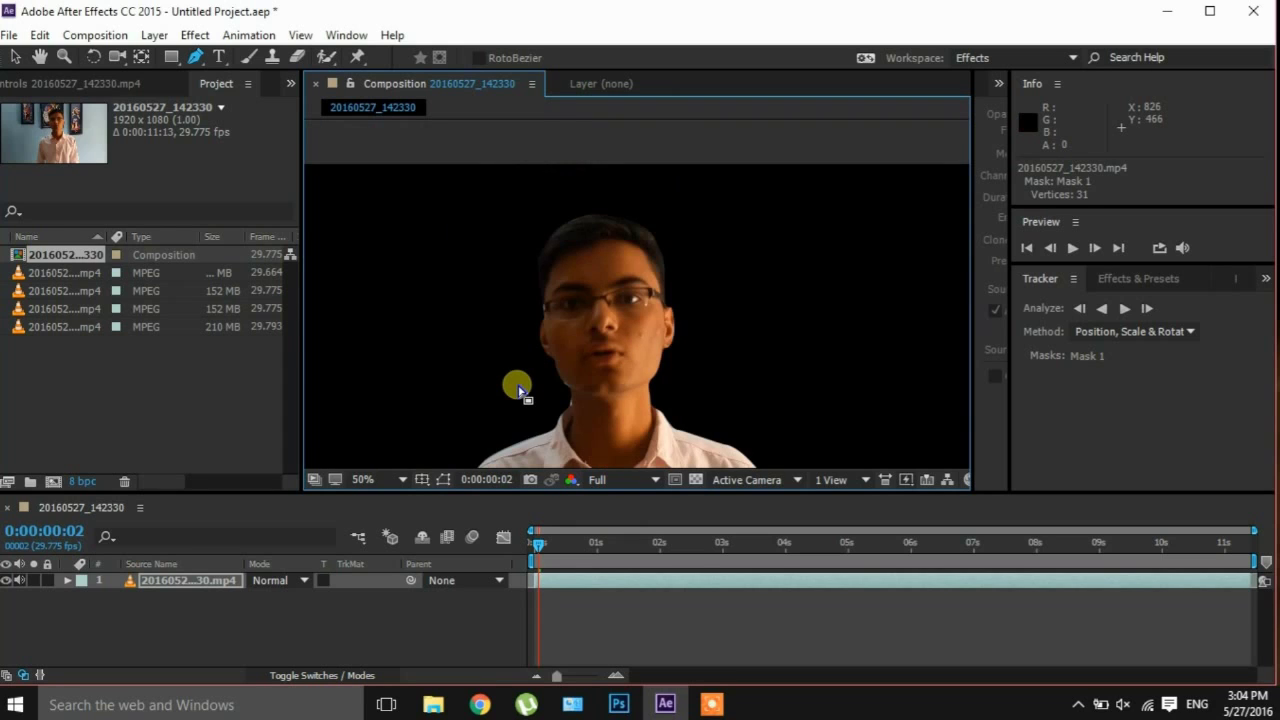
{"action": "key", "text": "comma"}
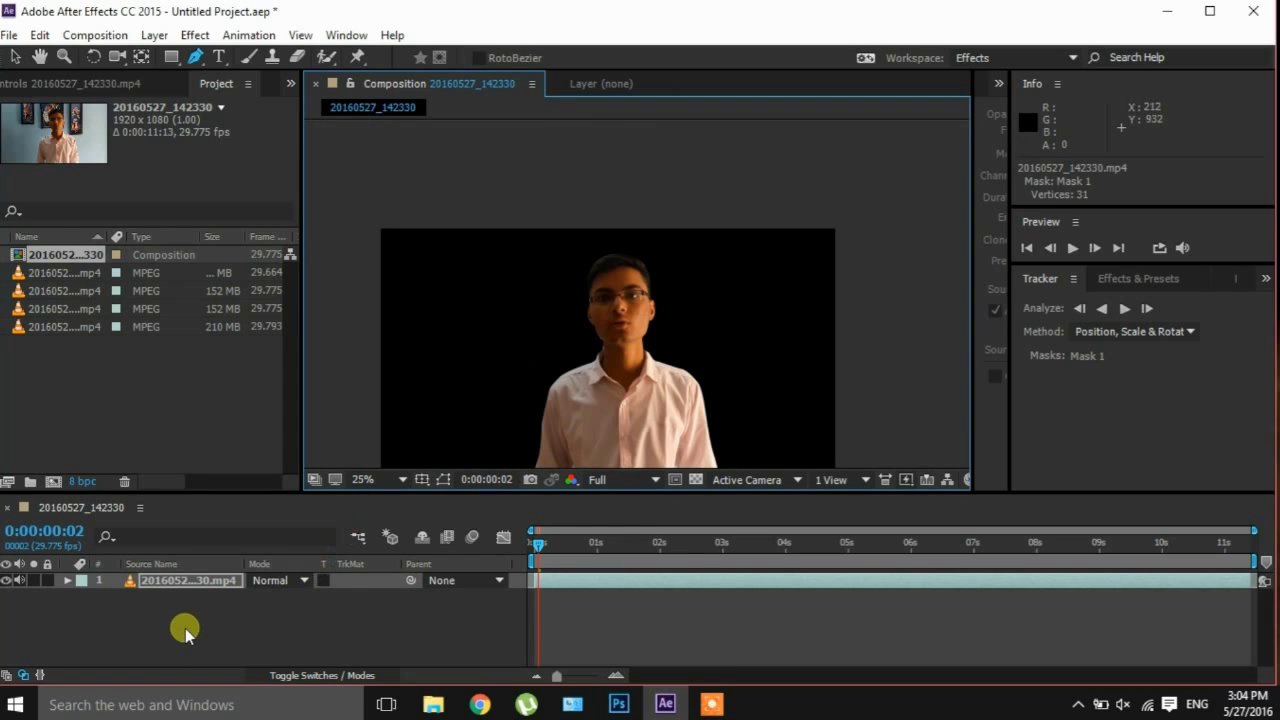
{"action": "left_click", "coordinate": [66, 581]}
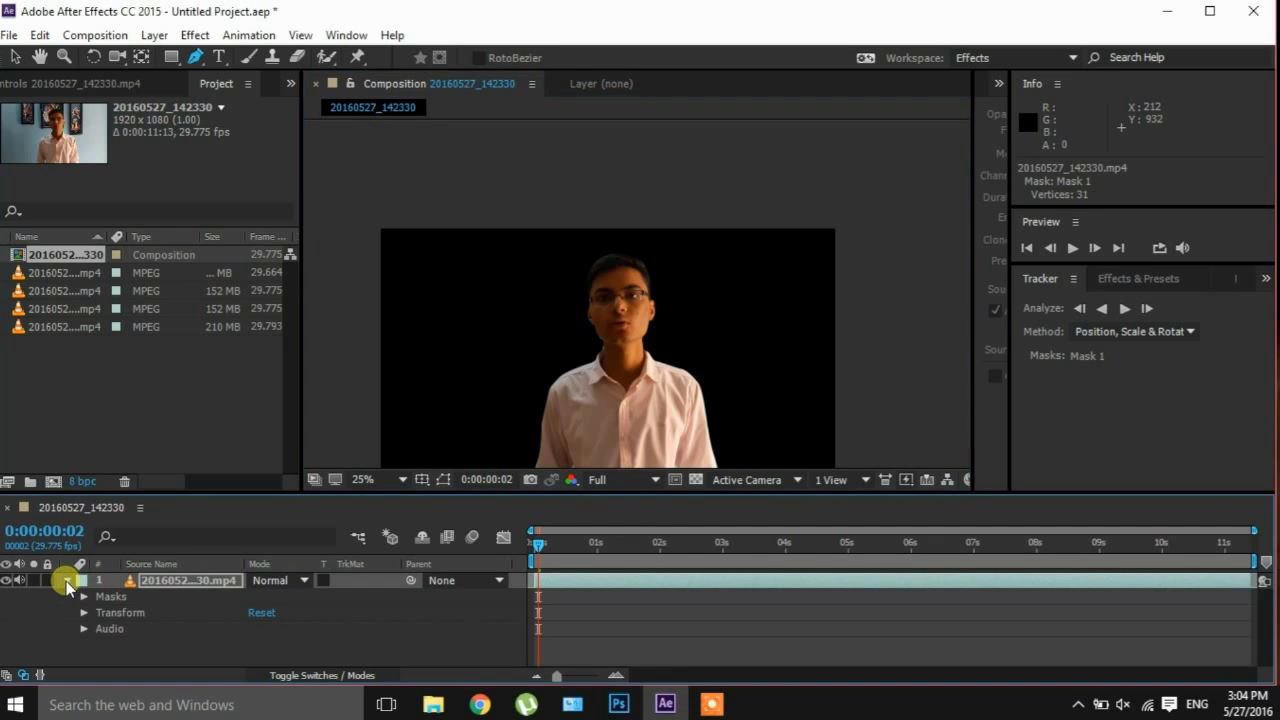
{"action": "left_click", "coordinate": [84, 597]}
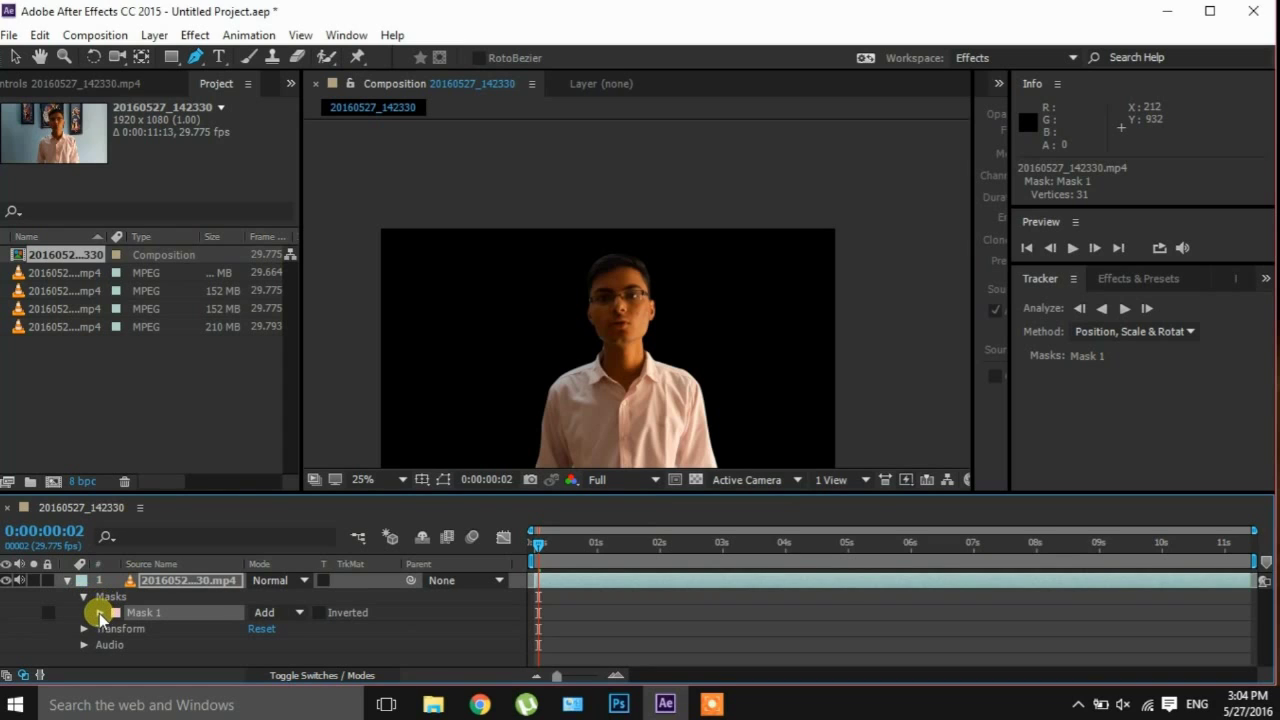
{"action": "left_click", "coordinate": [99, 612]}
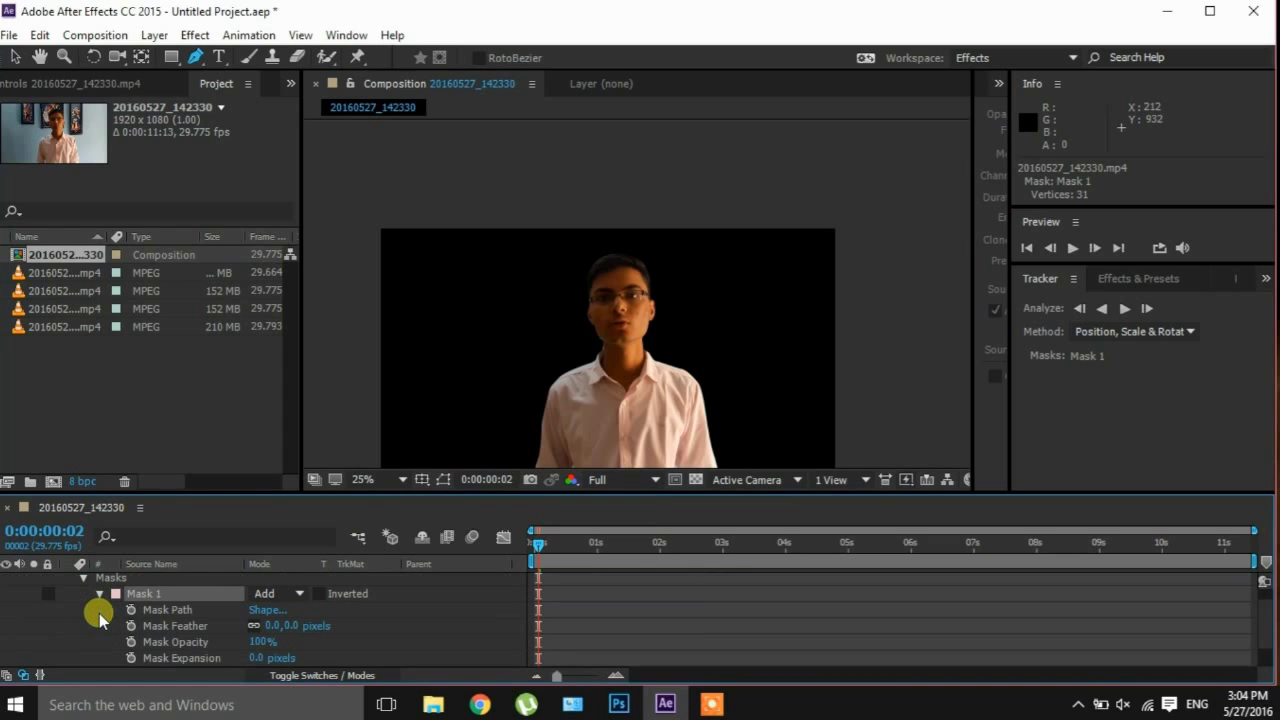
{"action": "left_click", "coordinate": [280, 627]}
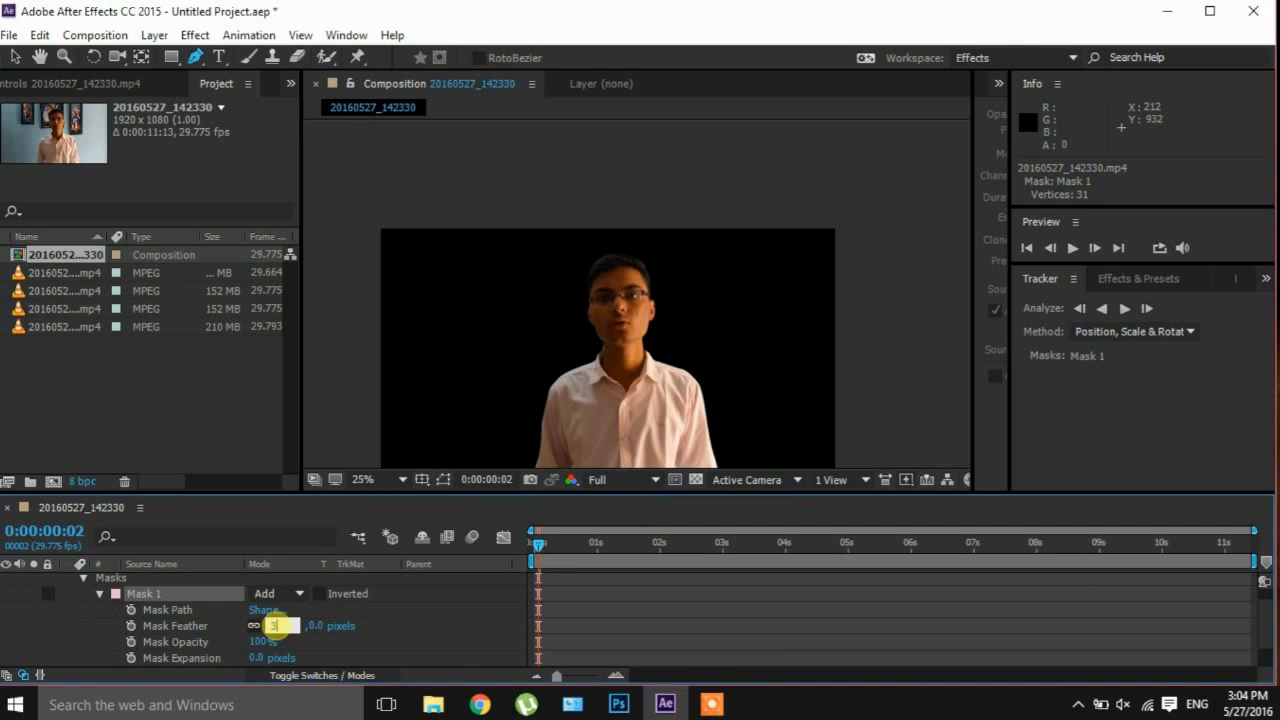
{"action": "key", "text": "Return"}
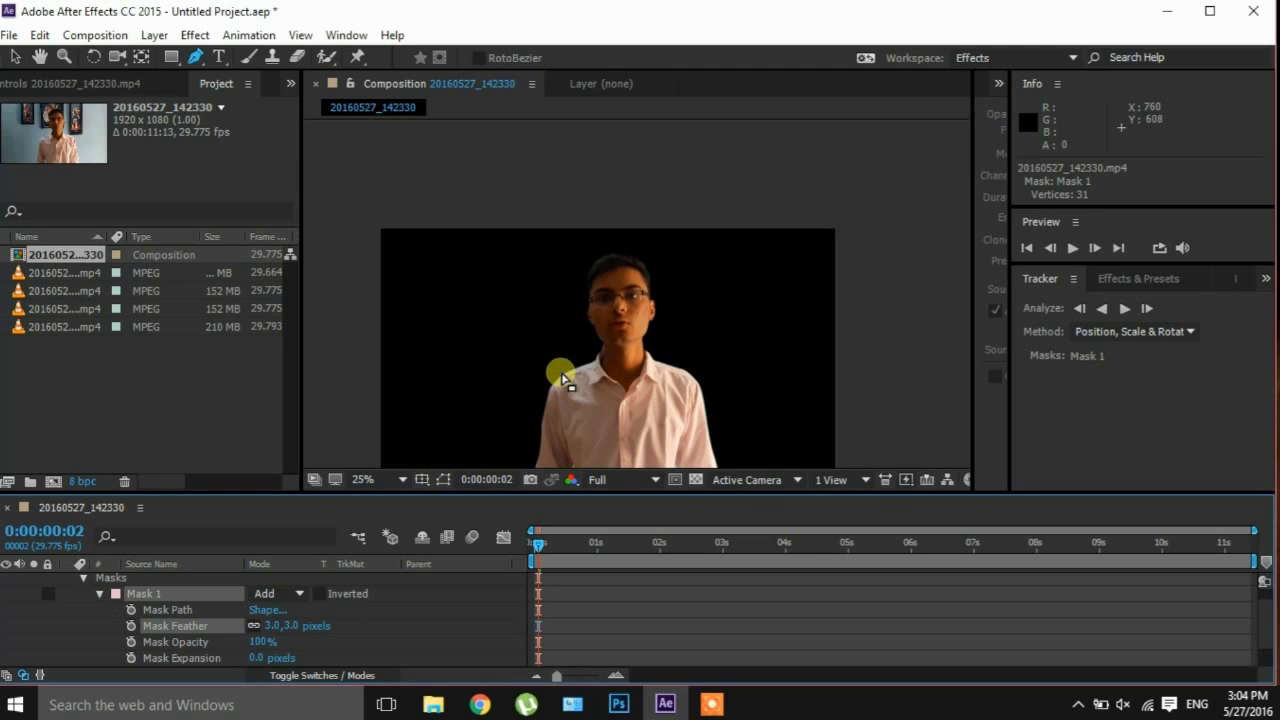
{"action": "key", "text": "period"}
{"action": "key", "text": "period"}
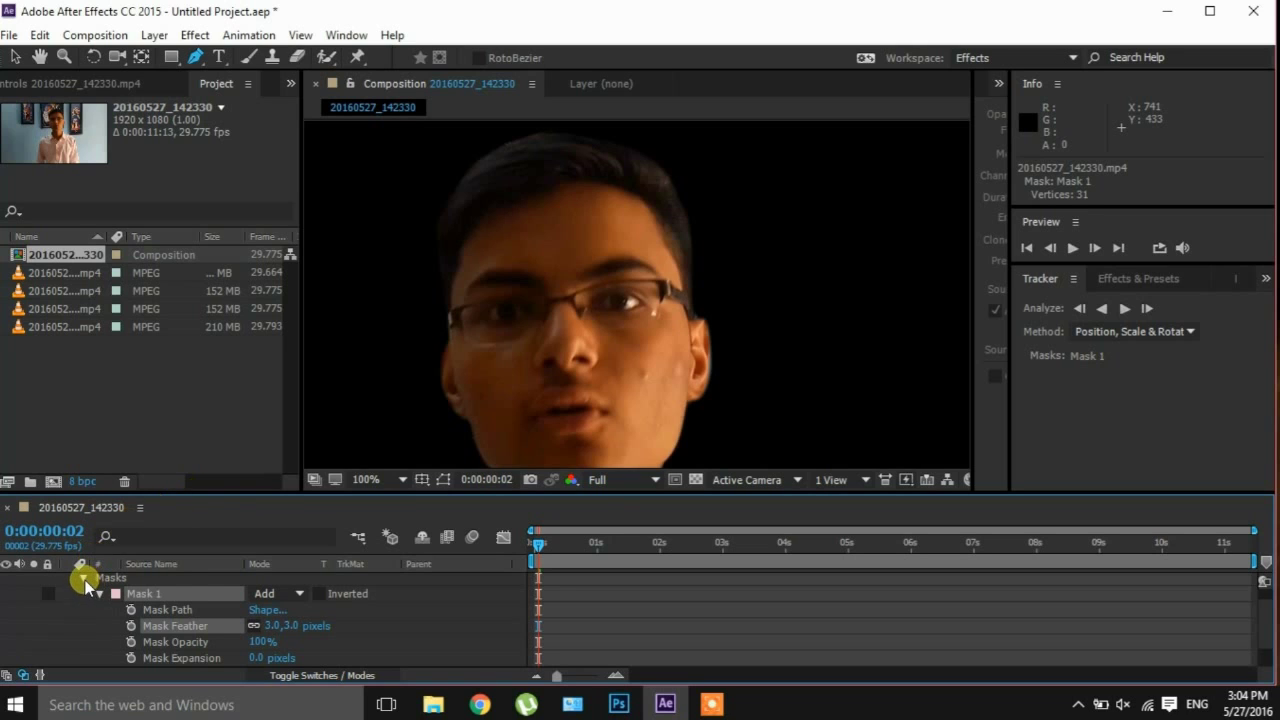
{"action": "left_click", "coordinate": [84, 579]}
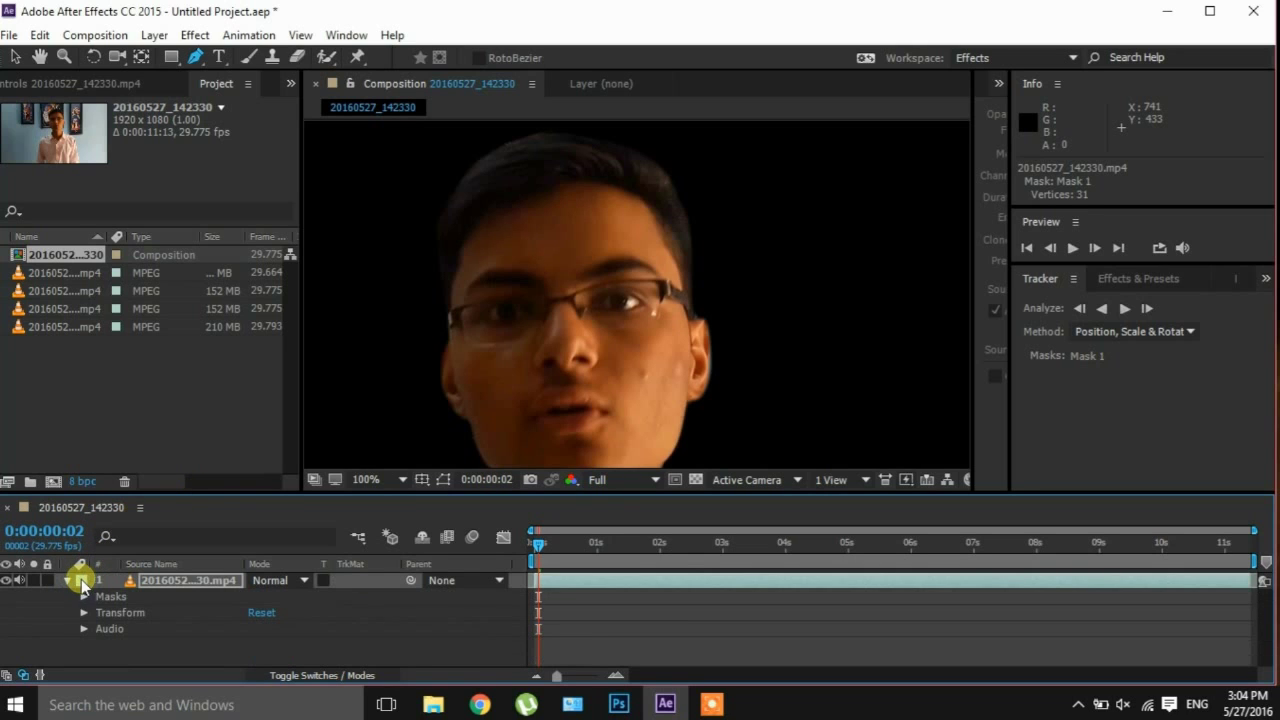
{"action": "left_click", "coordinate": [67, 581]}
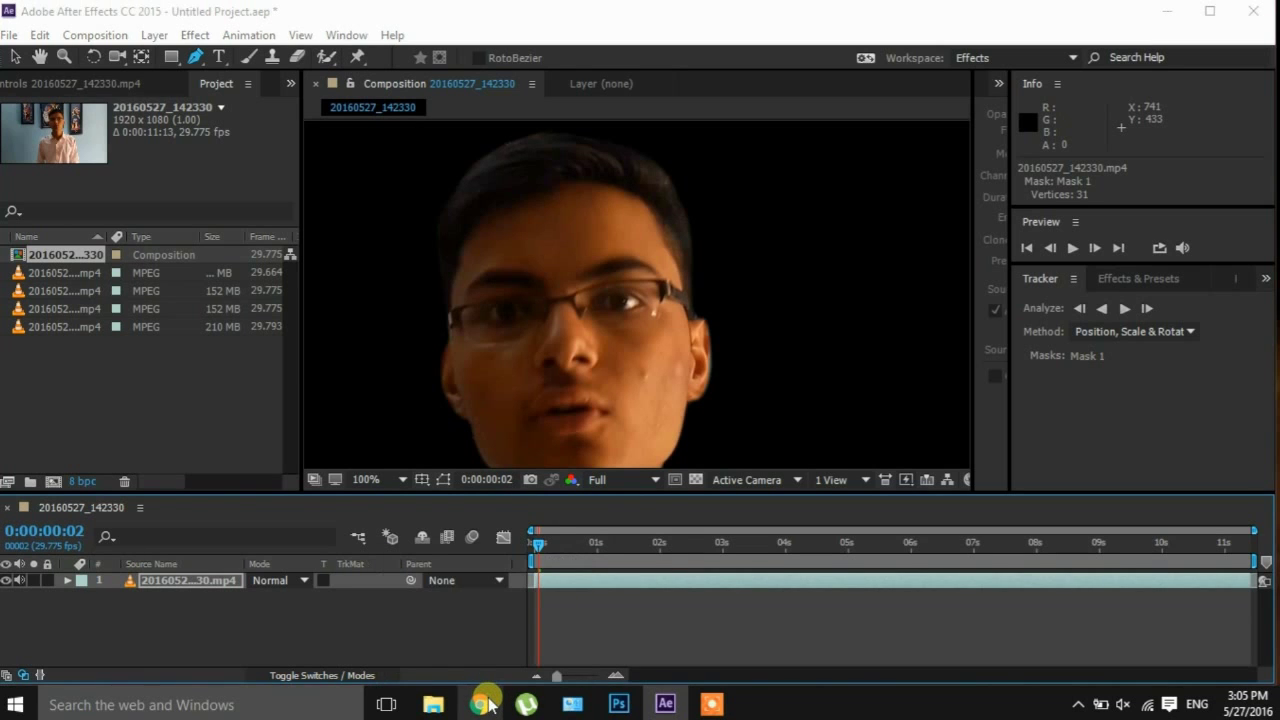
Import Forest-Road-HD-Picture-C5Y.jpg and place it beneath the man's layer, zooming the viewer to 25%
{"action": "left_click_drag", "start_coordinate": [485, 703], "coordinate": [171, 378]}
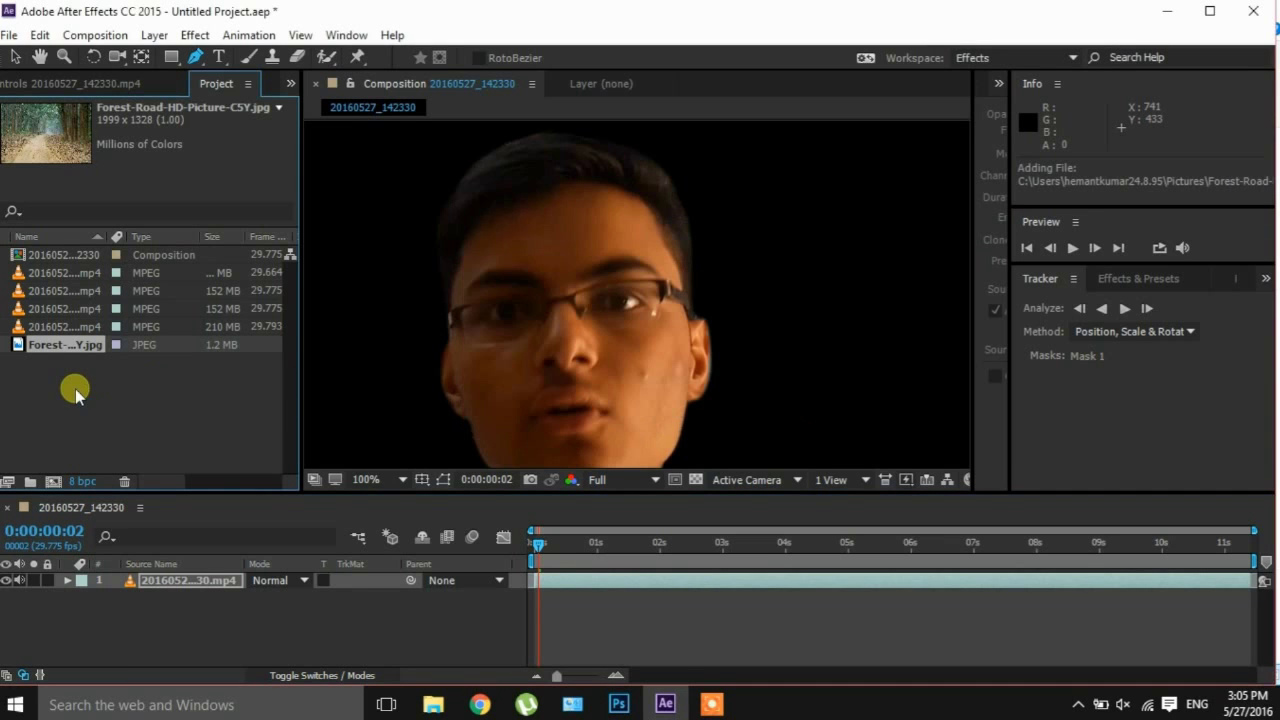
{"action": "left_click_drag", "start_coordinate": [64, 346], "coordinate": [186, 637]}
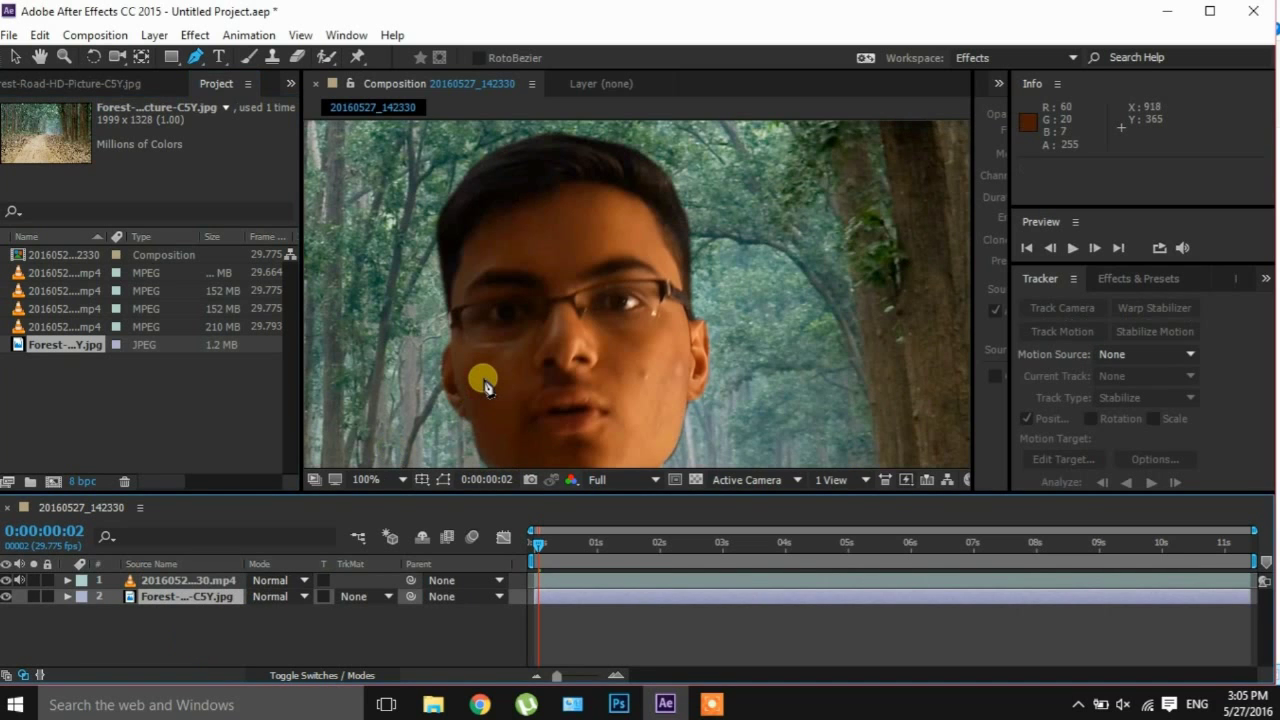
{"action": "key", "text": "comma"}
{"action": "key", "text": "comma"}
{"action": "key", "text": "comma"}
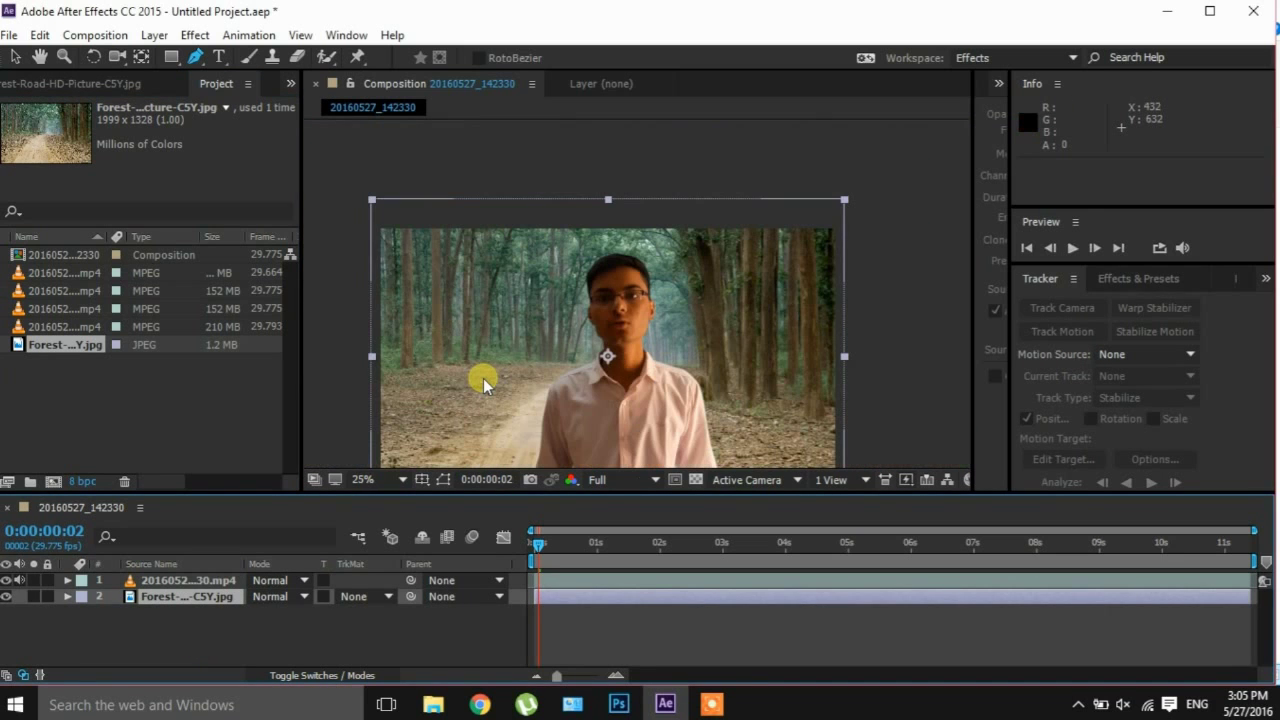
{"action": "key", "text": "comma"}
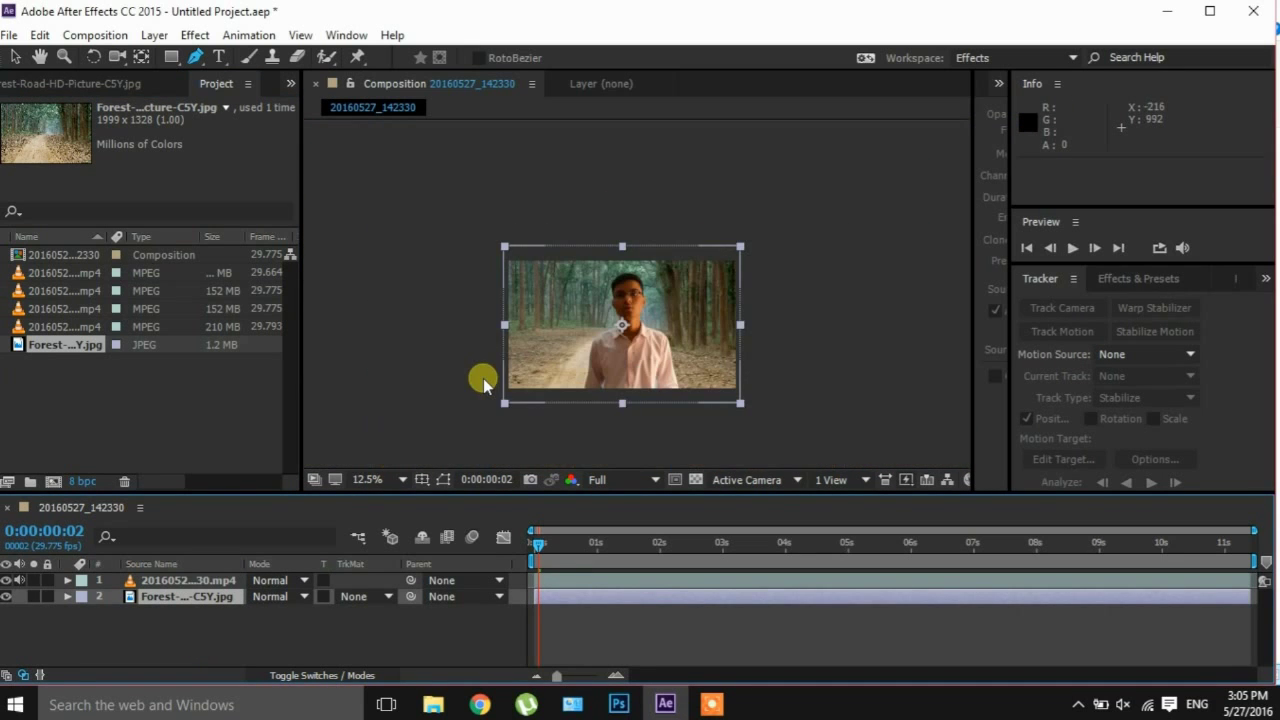
{"action": "key", "text": "period"}
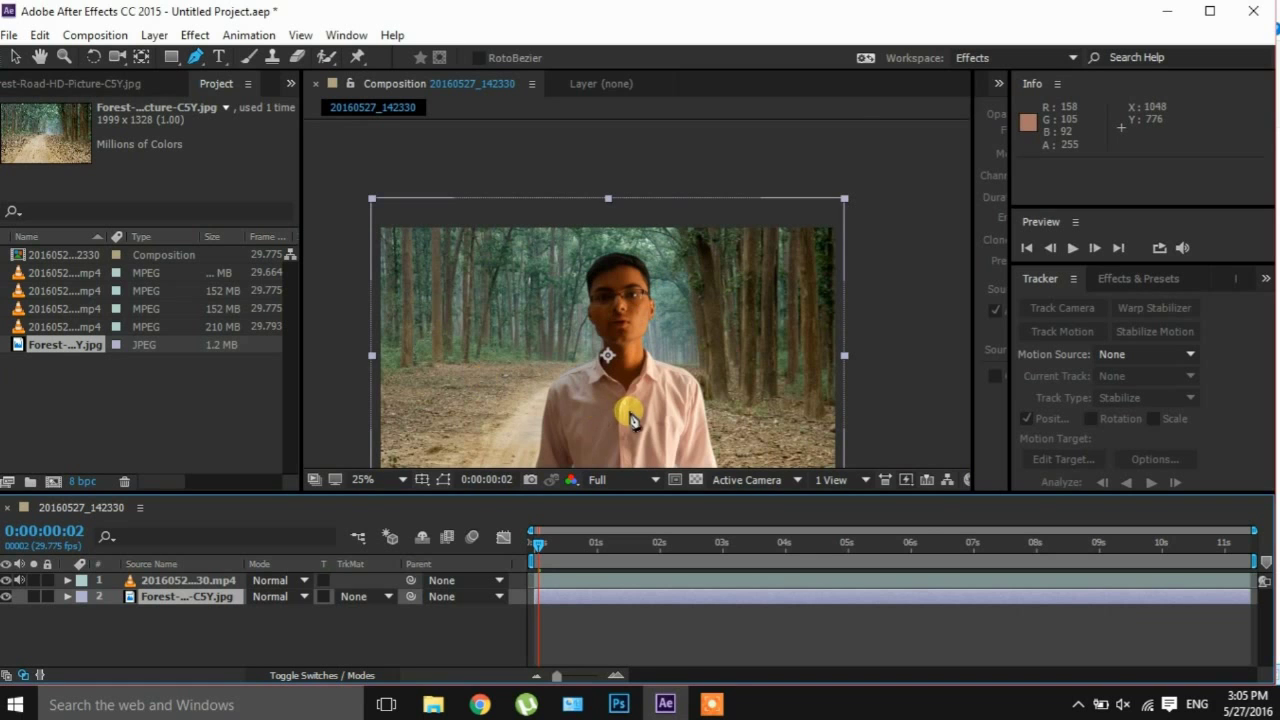
{"action": "left_click_drag", "start_coordinate": [628, 400], "coordinate": [650, 365]}
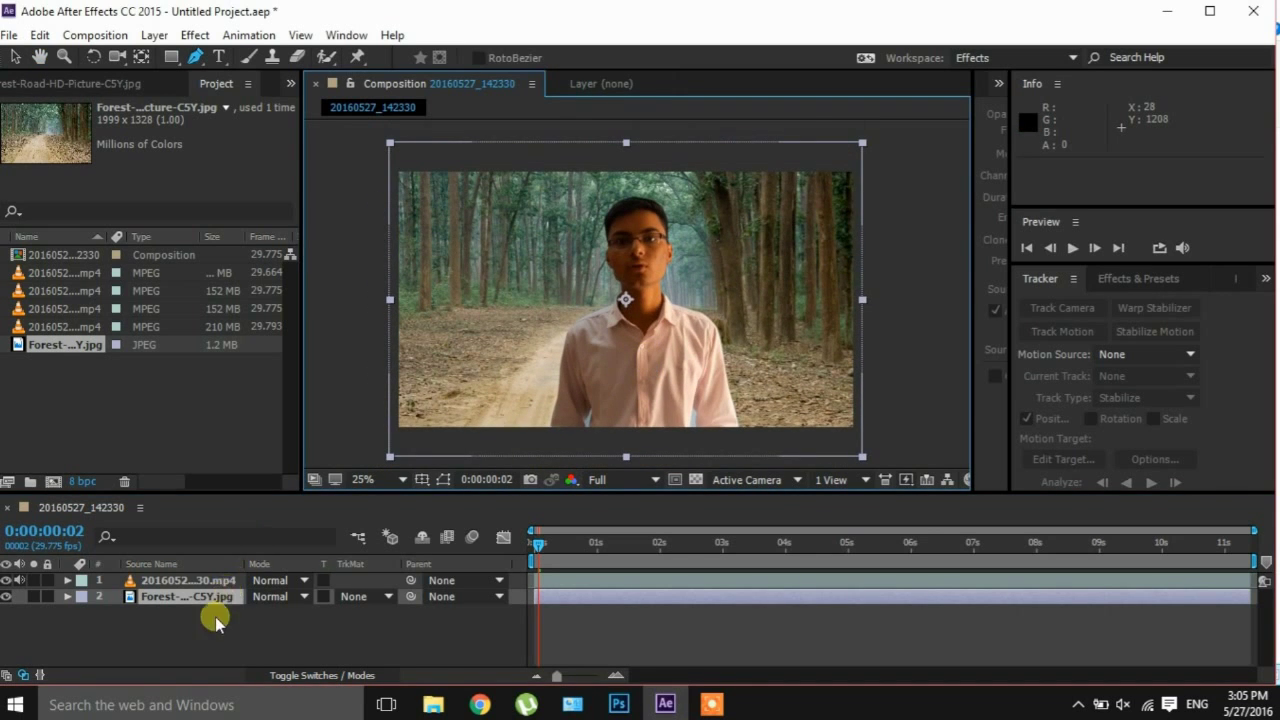
Apply a Curves effect to the man's video layer and raise the RGB curve to brighten it
{"action": "left_click", "coordinate": [192, 578]}
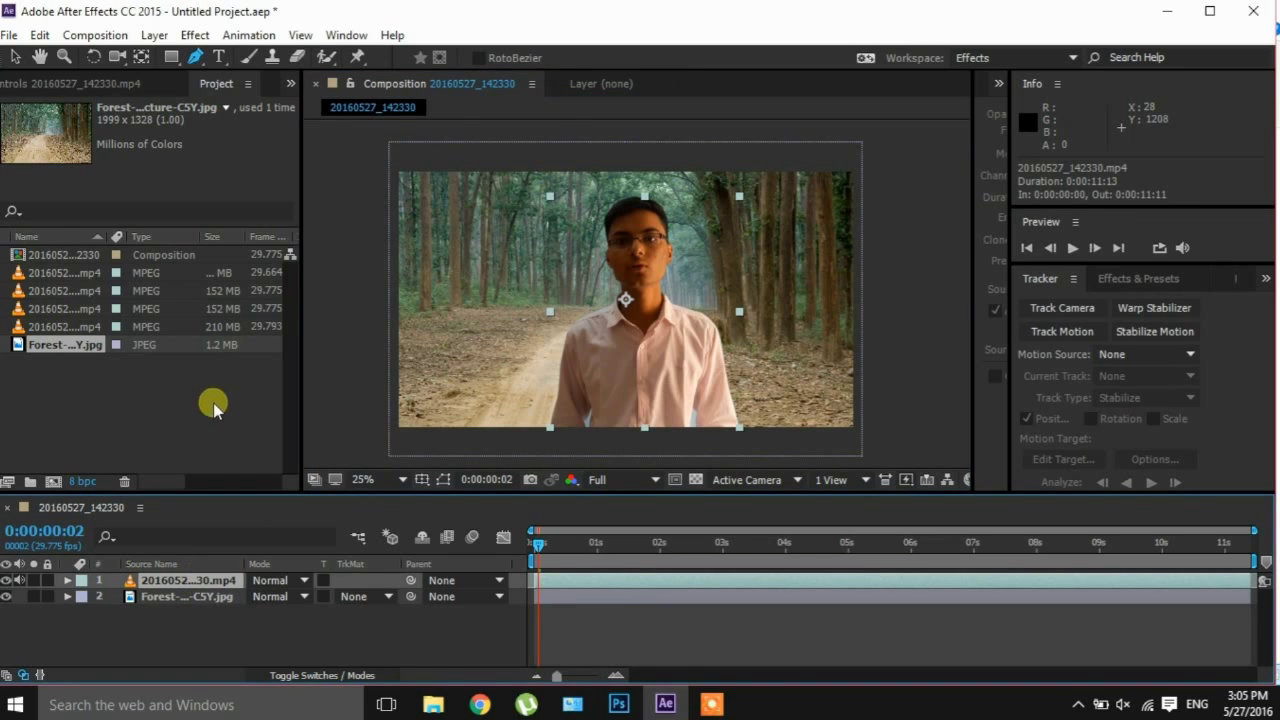
{"action": "left_click", "coordinate": [196, 36]}
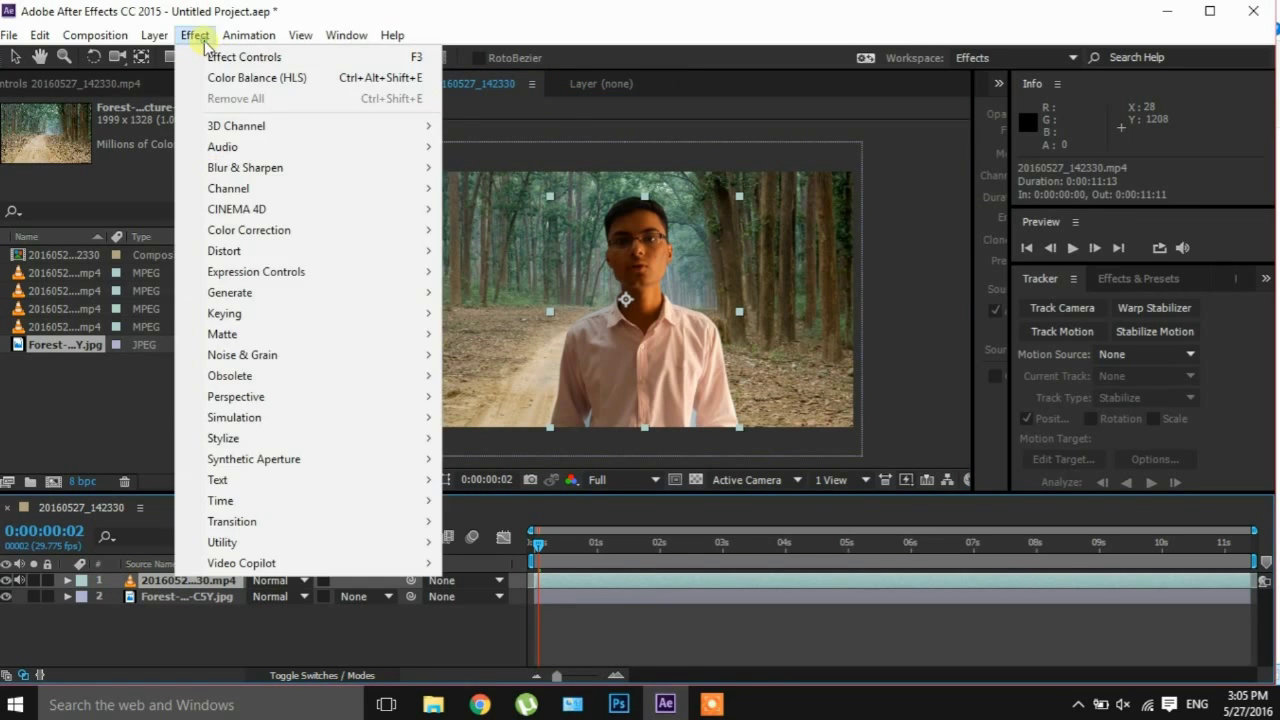
{"action": "mouse_move", "coordinate": [346, 233]}
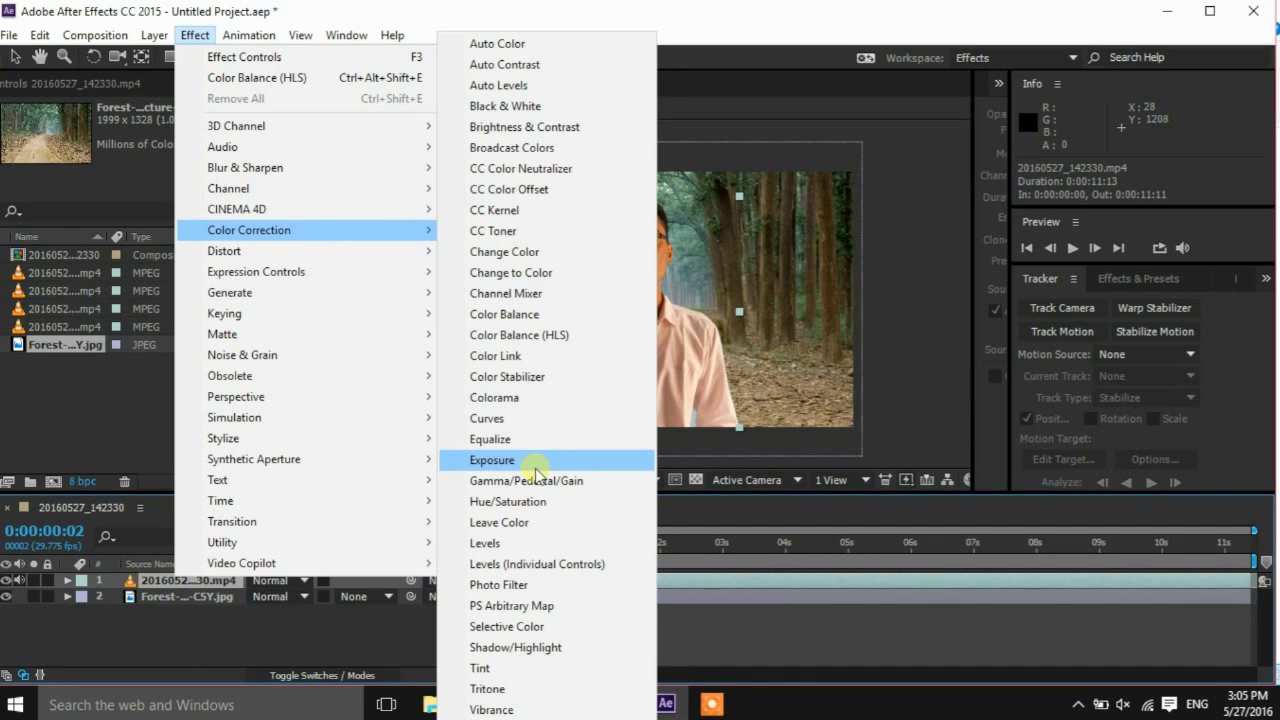
{"action": "left_click", "coordinate": [529, 418]}
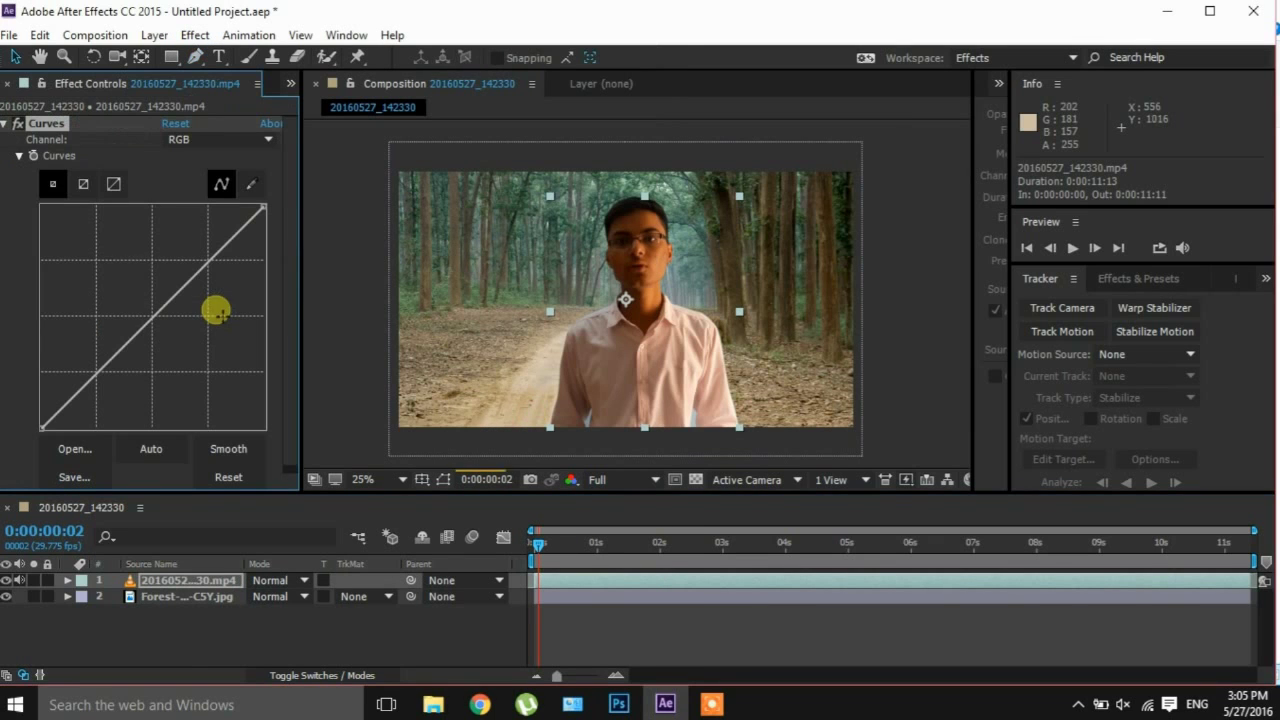
{"action": "left_click_drag", "start_coordinate": [147, 318], "coordinate": [150, 296]}
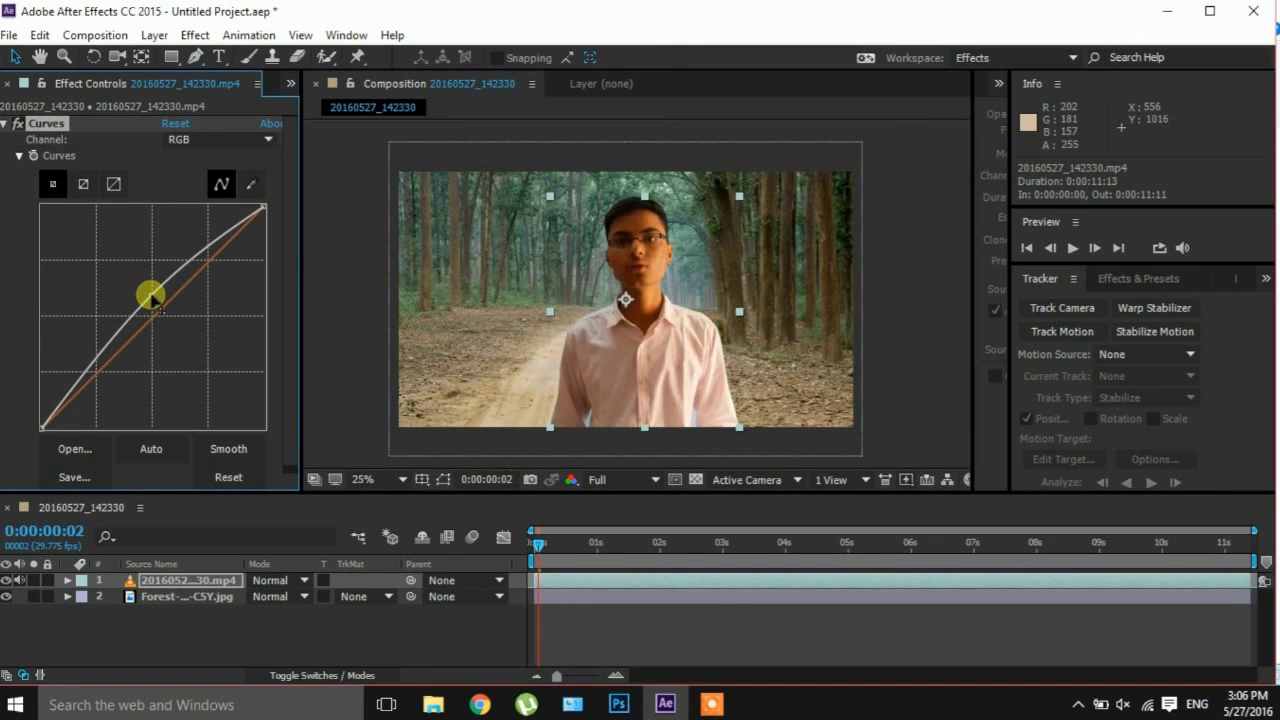
Lower the red, green and blue channel curves slightly to match the forest tones
{"action": "left_click", "coordinate": [220, 139]}
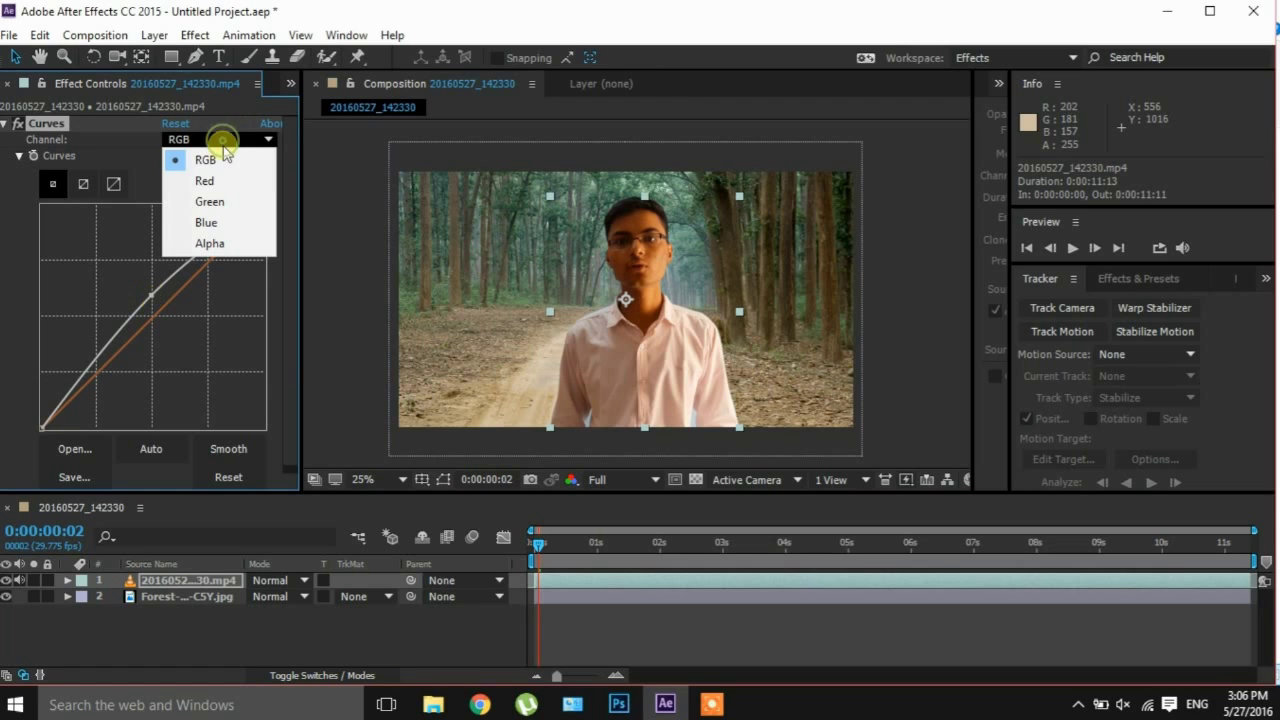
{"action": "left_click", "coordinate": [216, 162]}
{"action": "left_click", "coordinate": [161, 312]}
{"action": "left_click_drag", "start_coordinate": [161, 312], "coordinate": [165, 328]}
{"action": "left_click", "coordinate": [232, 139]}
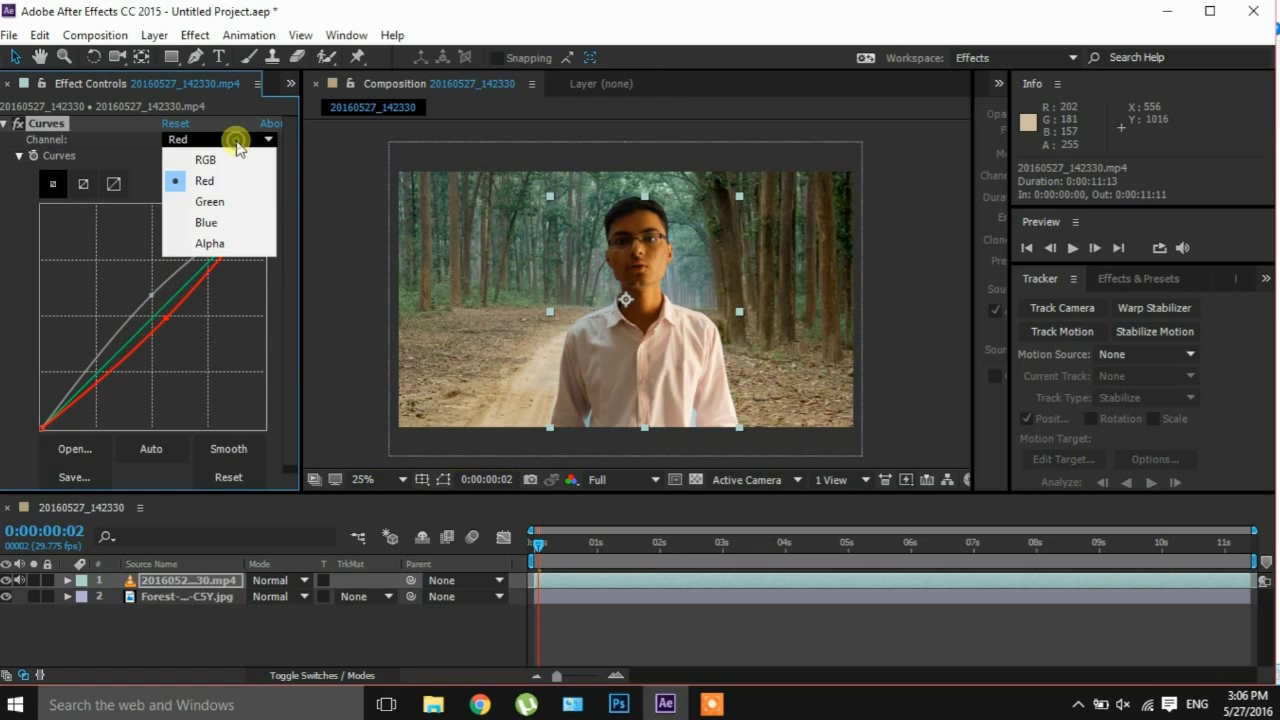
{"action": "left_click", "coordinate": [210, 201]}
{"action": "left_click_drag", "start_coordinate": [171, 289], "coordinate": [155, 304]}
{"action": "left_click", "coordinate": [212, 139]}
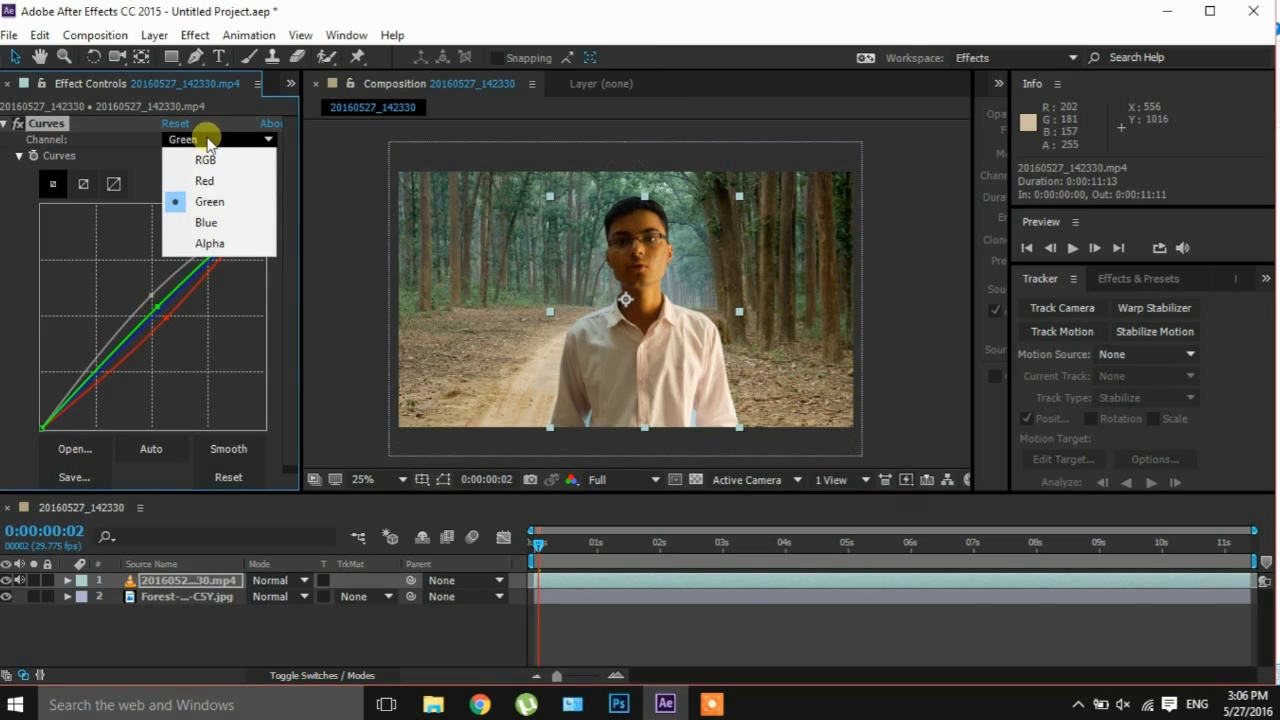
{"action": "left_click", "coordinate": [206, 220]}
{"action": "left_click_drag", "start_coordinate": [171, 293], "coordinate": [158, 306]}
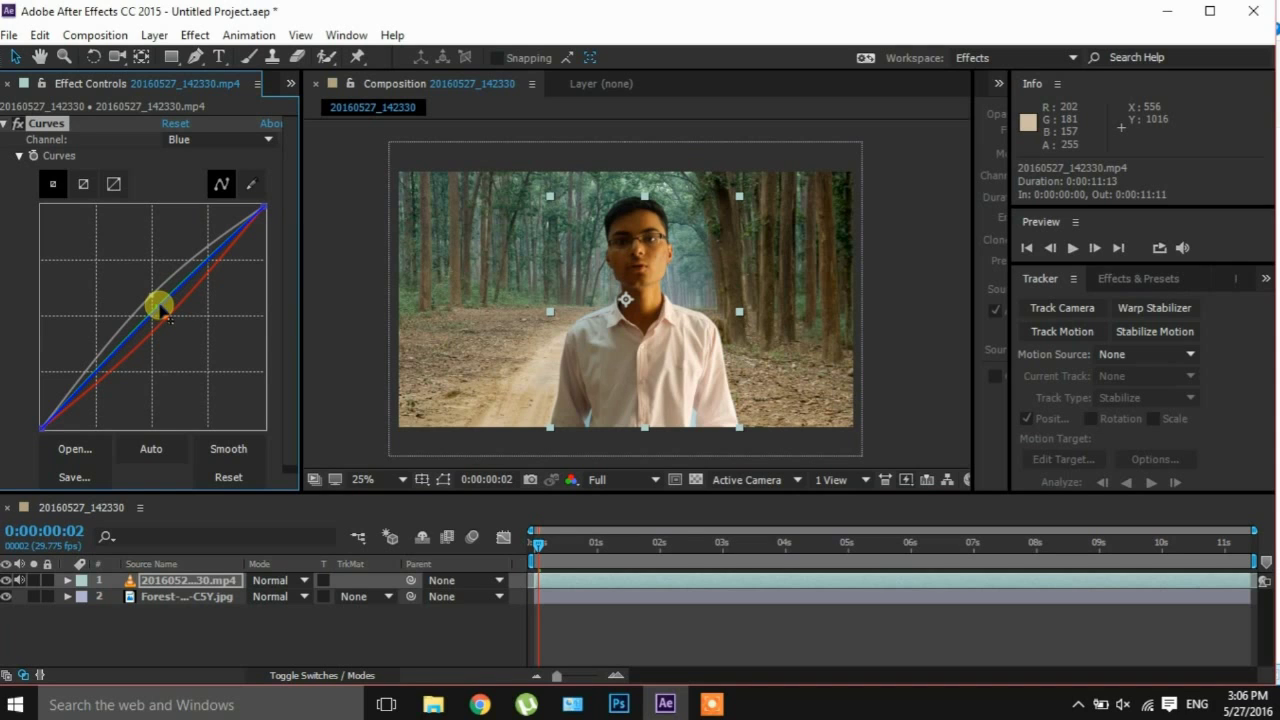
Expand the man's layer to its Masks group and show the mask outline in the viewer
{"action": "left_click", "coordinate": [63, 568]}
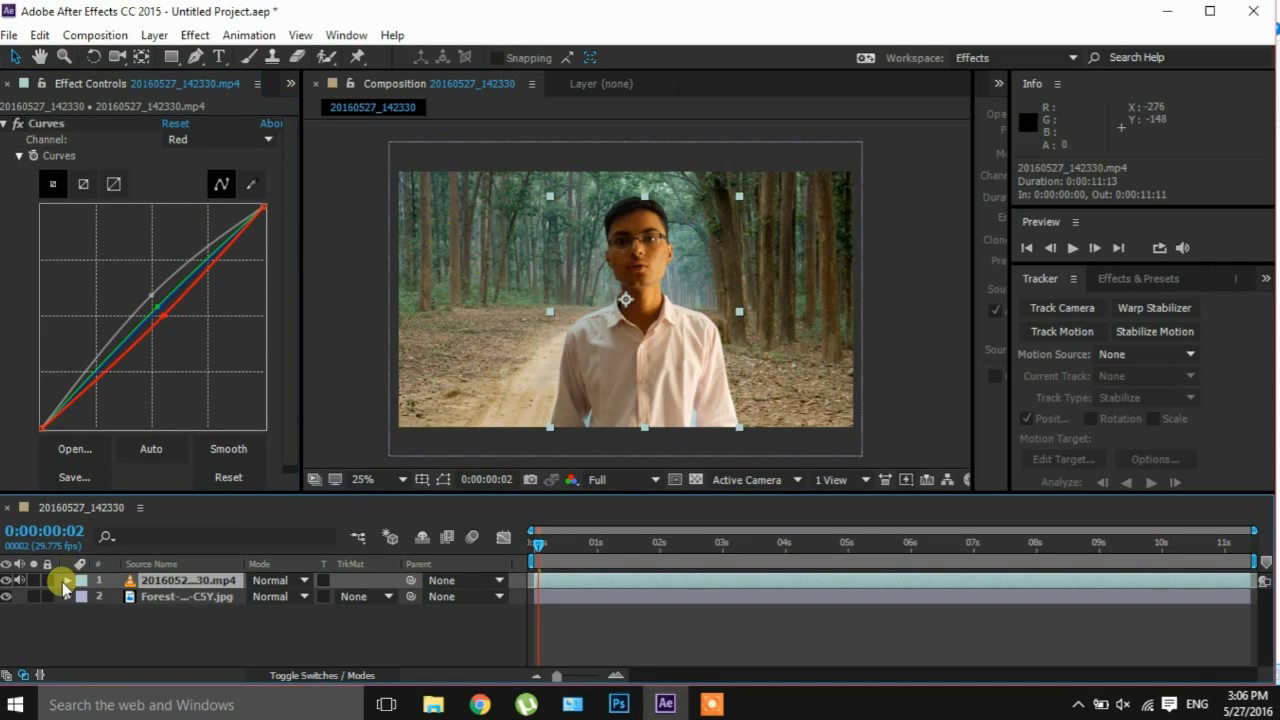
{"action": "left_click", "coordinate": [66, 580]}
{"action": "left_click", "coordinate": [110, 597]}
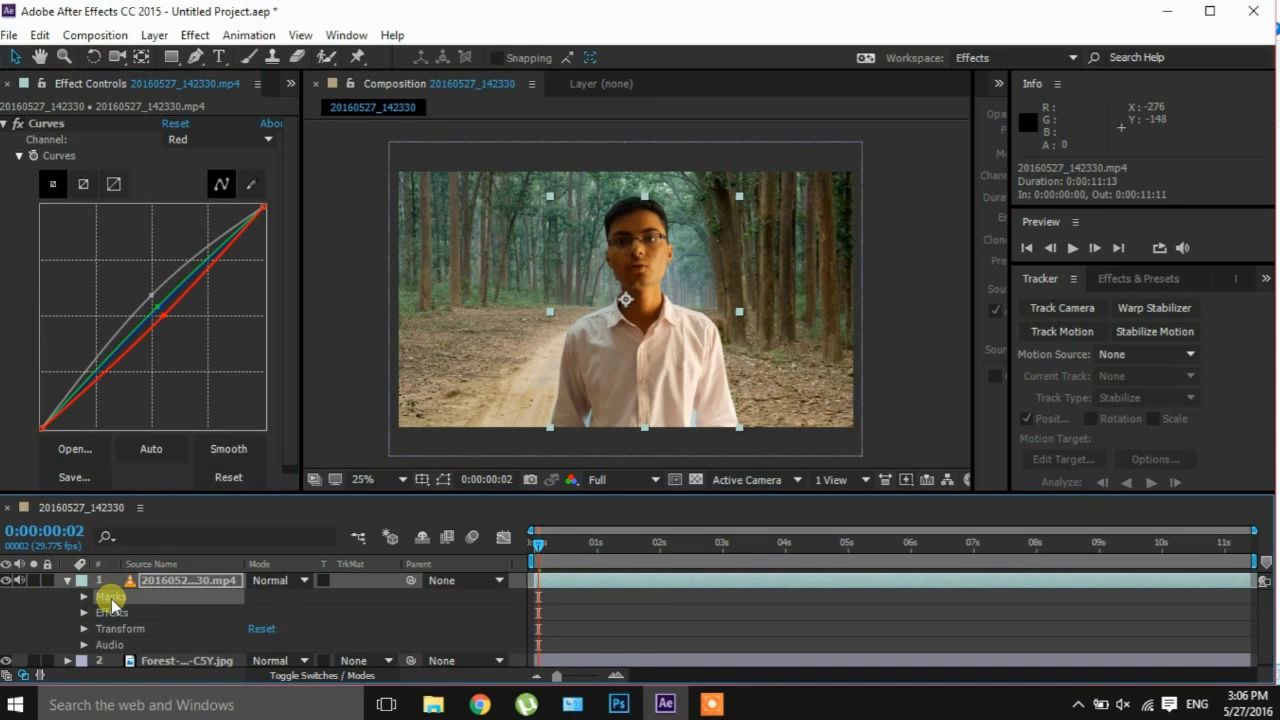
{"action": "left_click", "coordinate": [446, 482]}
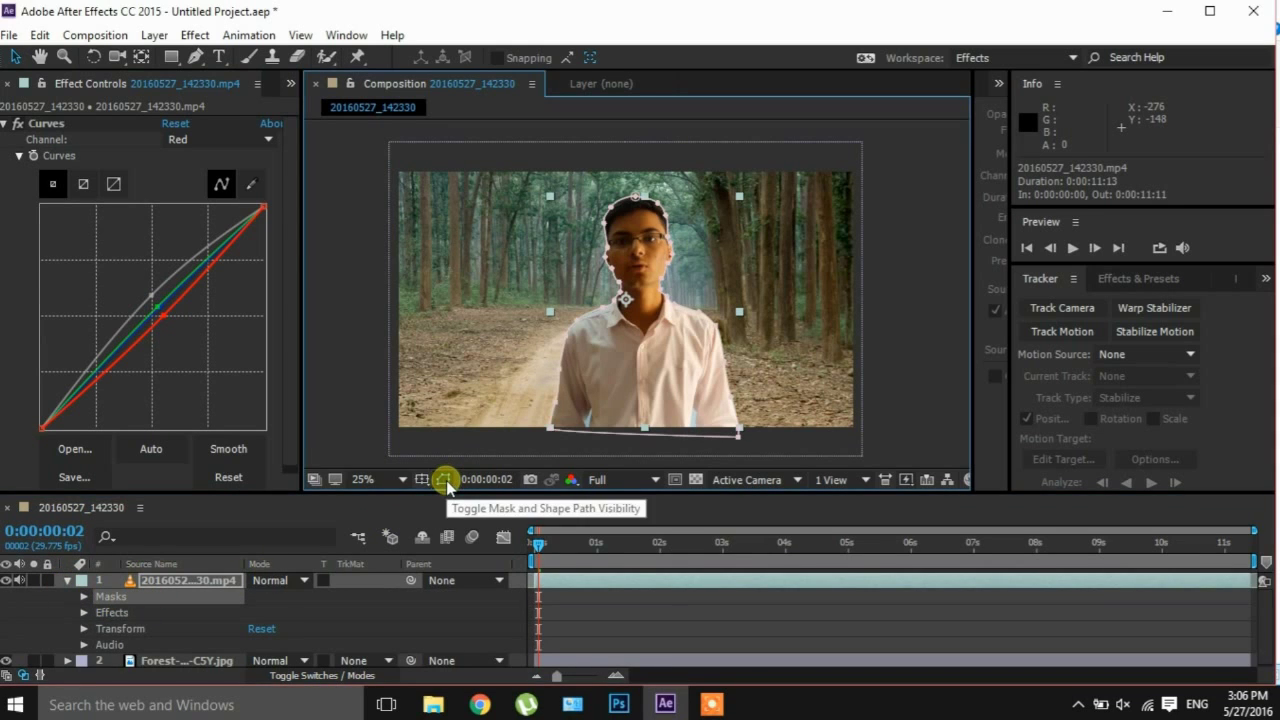
Twirl open Mask 1 to list its path, feather, opacity and expansion properties
{"action": "left_click", "coordinate": [84, 596]}
{"action": "left_click", "coordinate": [141, 598]}
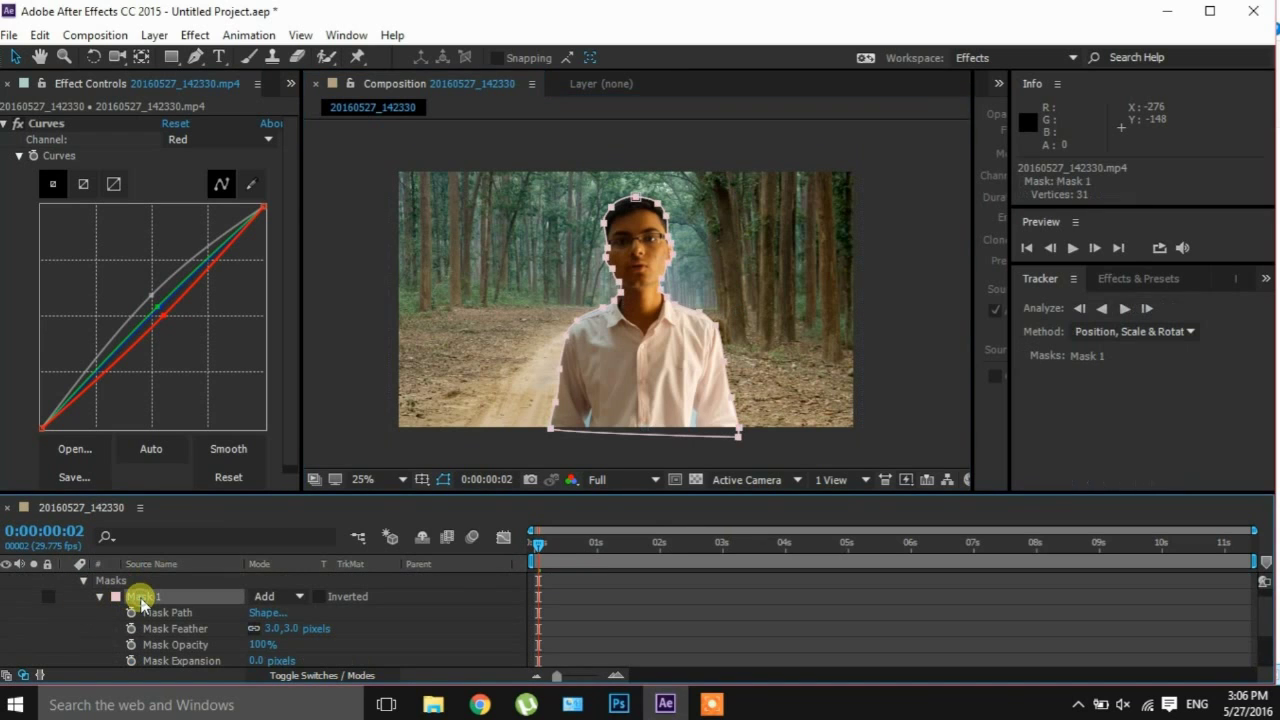
{"action": "left_click", "coordinate": [183, 661]}
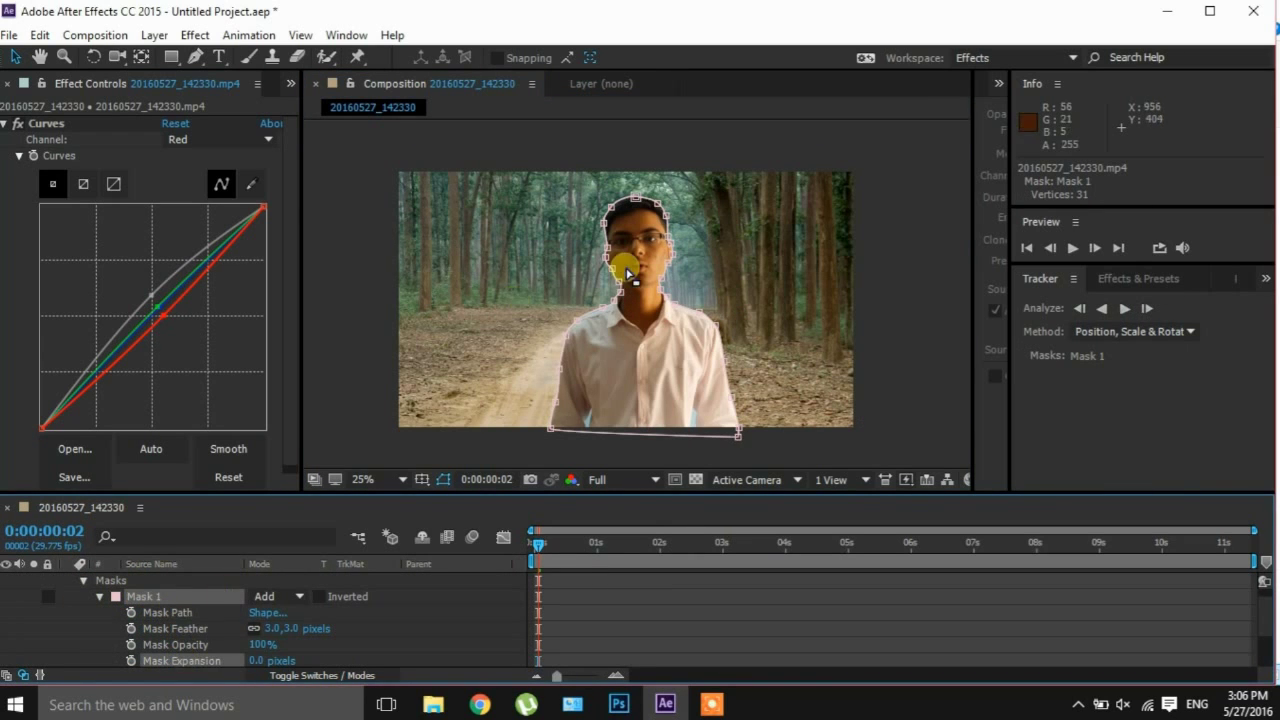
Step forward frame by frame, then scrub the playhead around frame 7 to check the mask
{"action": "left_click", "coordinate": [1095, 248]}
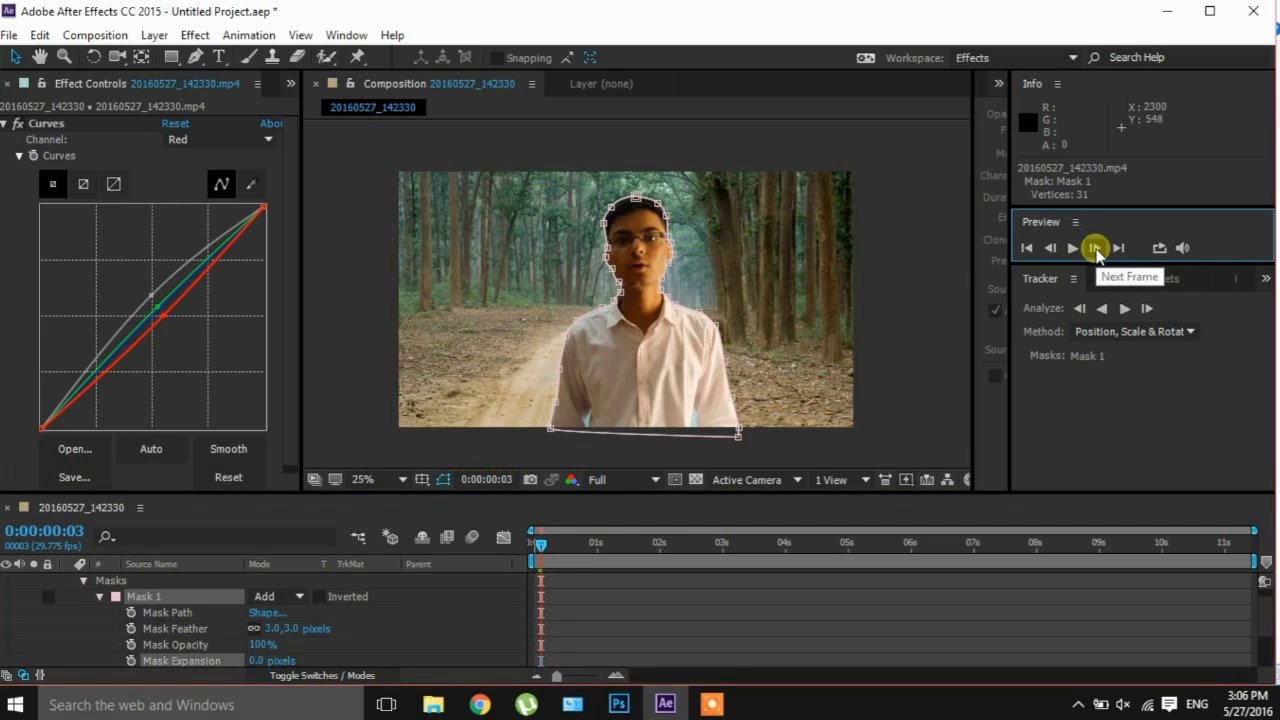
{"action": "left_click", "coordinate": [1095, 248]}
{"action": "left_click", "coordinate": [1095, 248]}
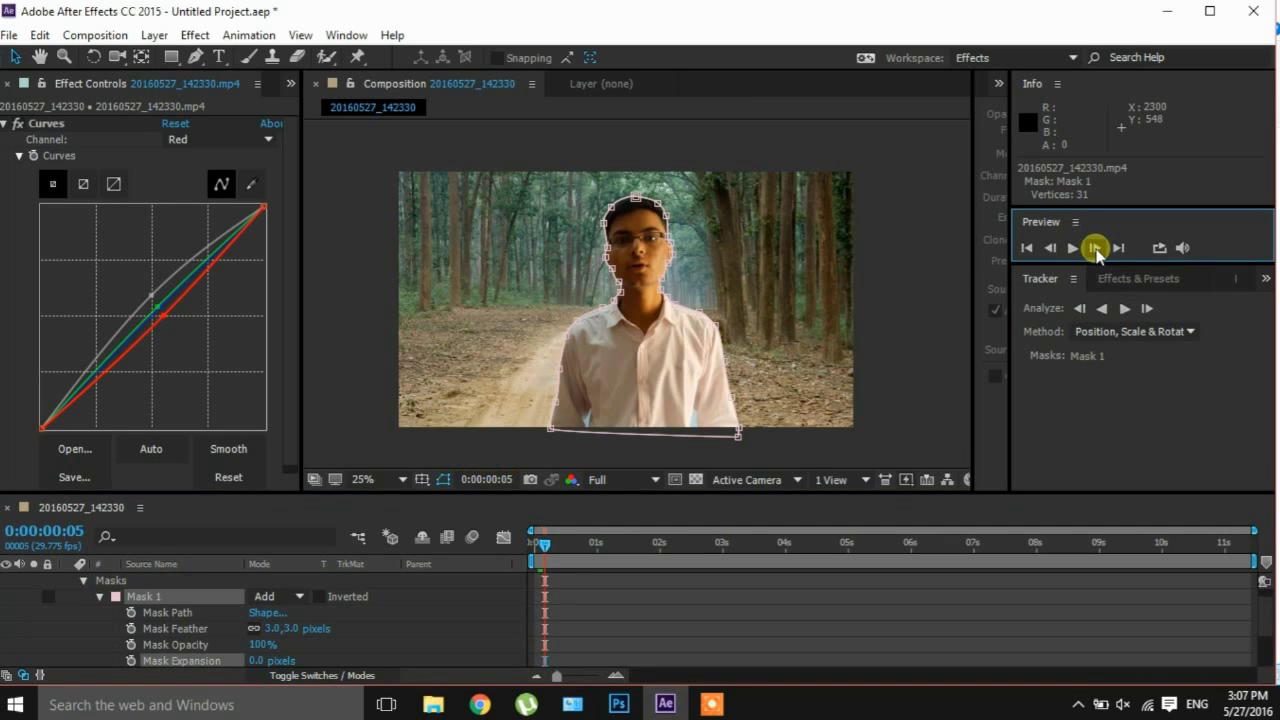
{"action": "left_click", "coordinate": [1095, 248]}
{"action": "double_click", "coordinate": [1095, 248]}
{"action": "double_click", "coordinate": [1095, 248]}
{"action": "double_click", "coordinate": [1095, 248]}
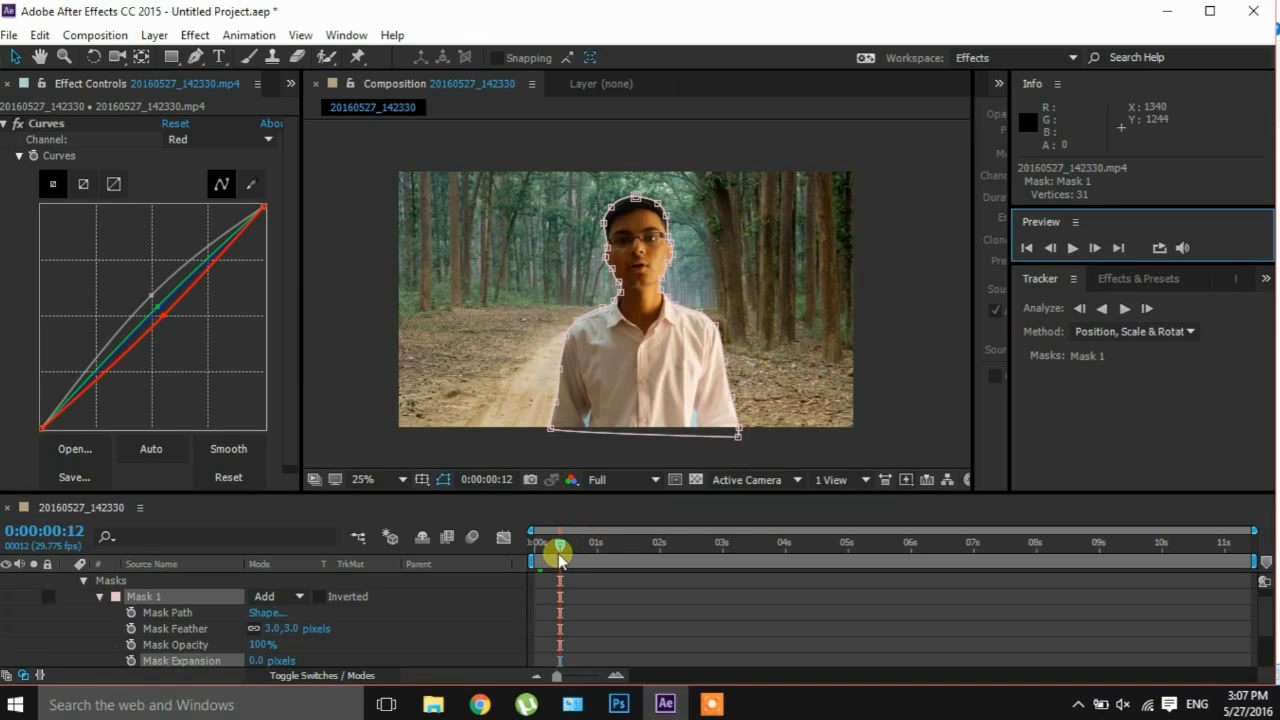
{"action": "left_click_drag", "start_coordinate": [560, 546], "coordinate": [550, 546]}
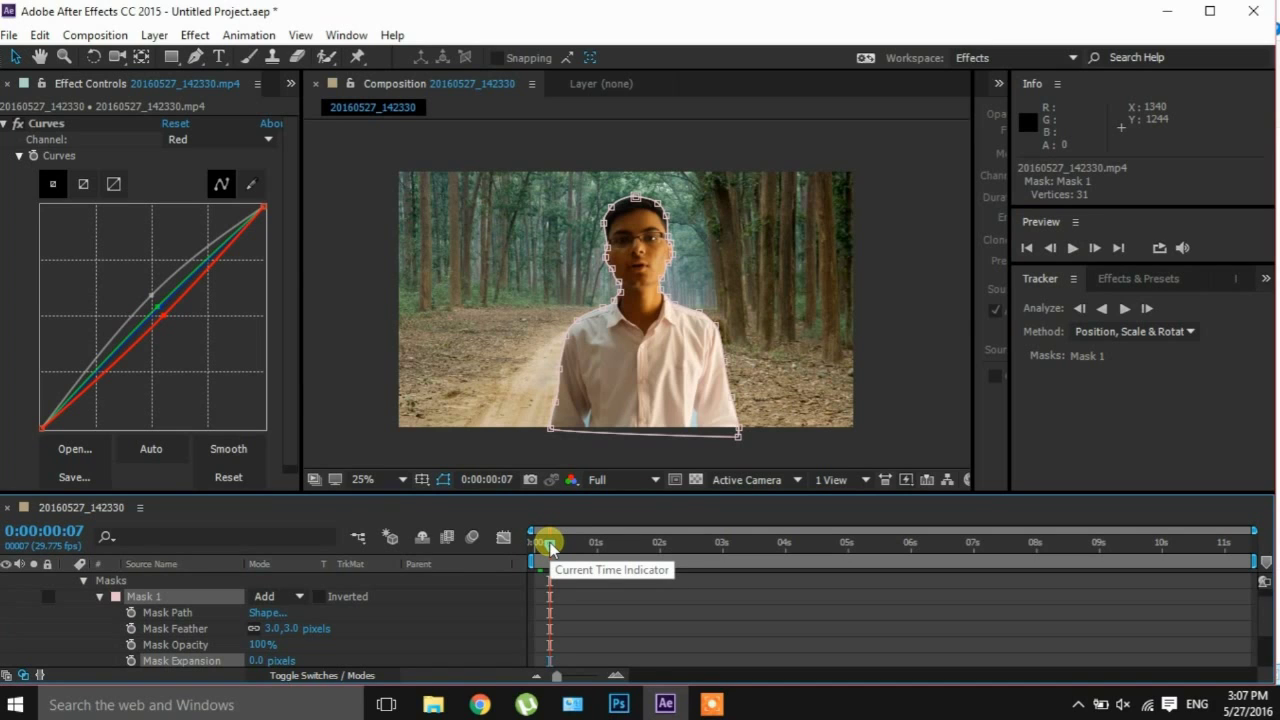
{"action": "mouse_move", "coordinate": [550, 545]}
{"action": "left_mouse_down"}
{"action": "mouse_move", "coordinate": [649, 546]}
{"action": "mouse_move", "coordinate": [535, 546]}
{"action": "left_mouse_up"}
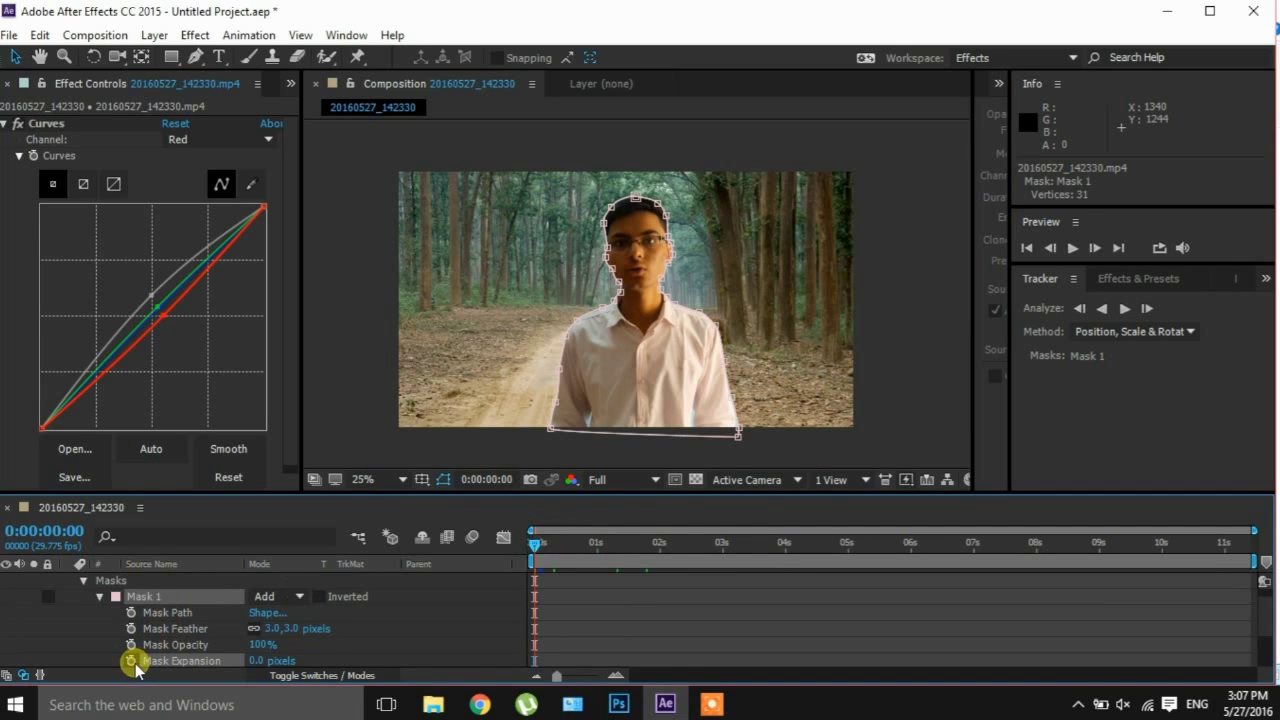
Start a Mask Path keyframe at the first frame and zoom in on the man's face
{"action": "left_click", "coordinate": [131, 613]}
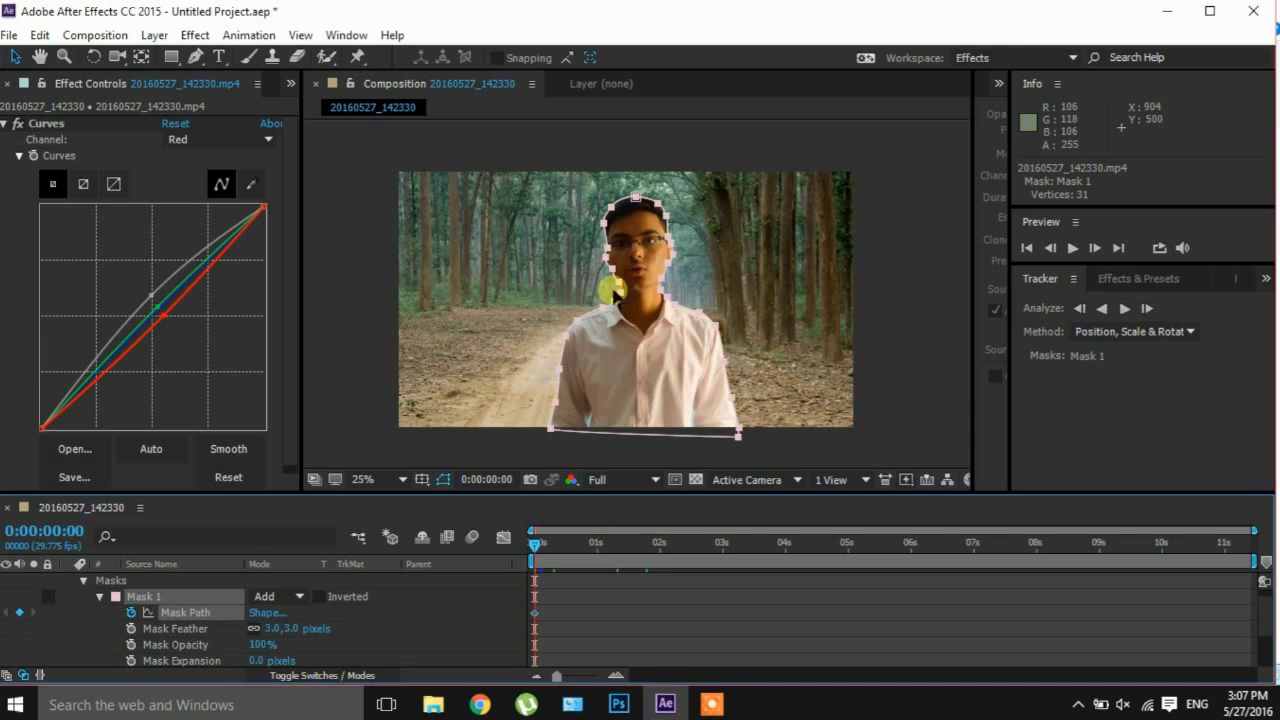
{"action": "left_click", "coordinate": [166, 665]}
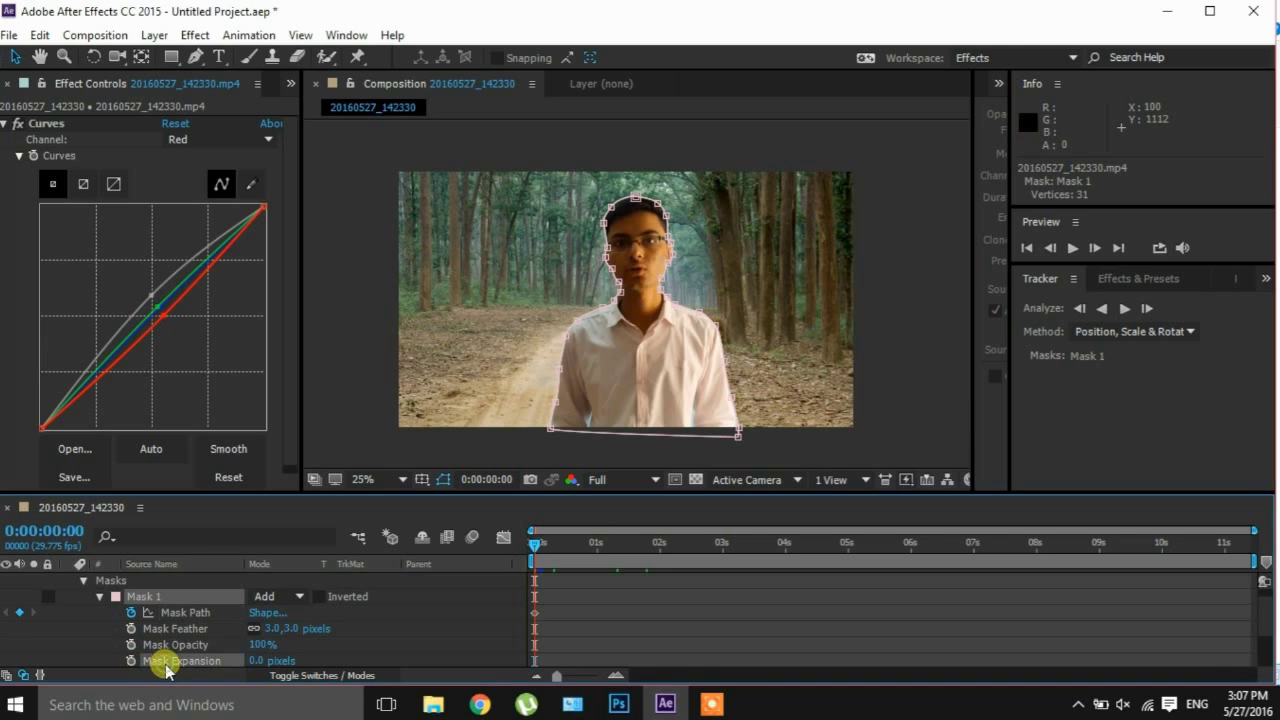
{"action": "left_click", "coordinate": [1093, 249]}
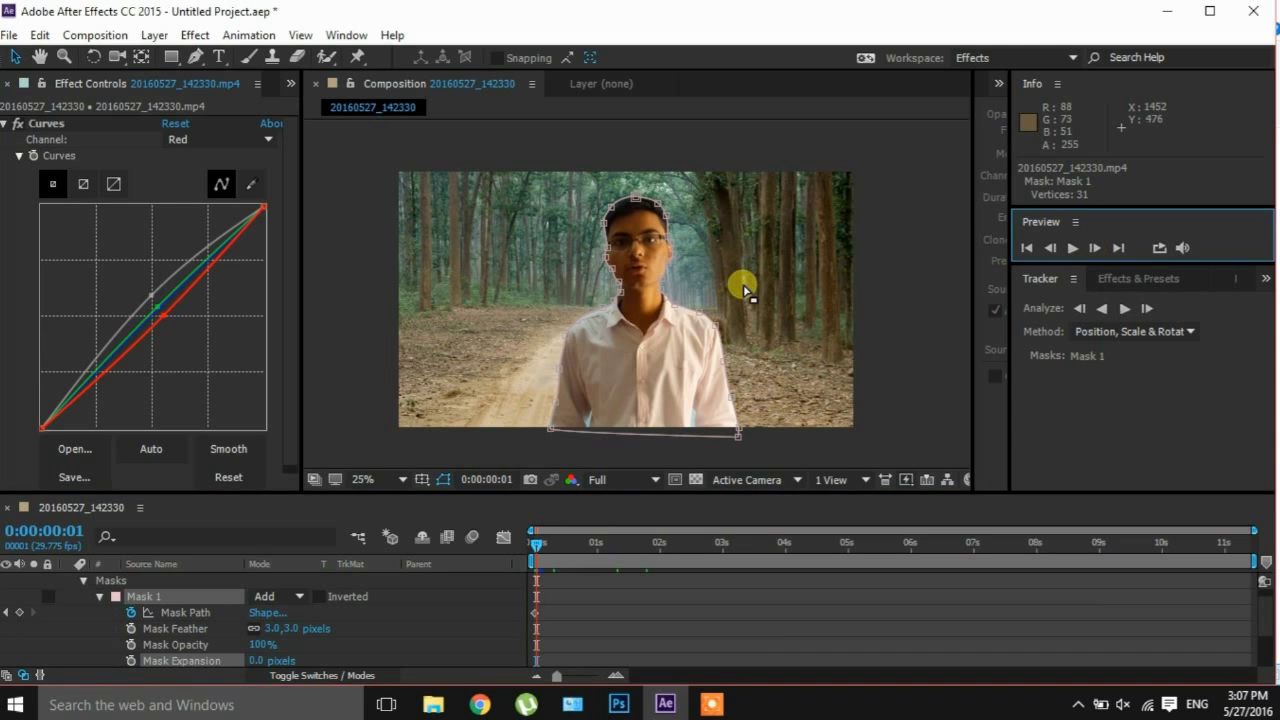
{"action": "key", "text": "period"}
{"action": "key", "text": "period"}
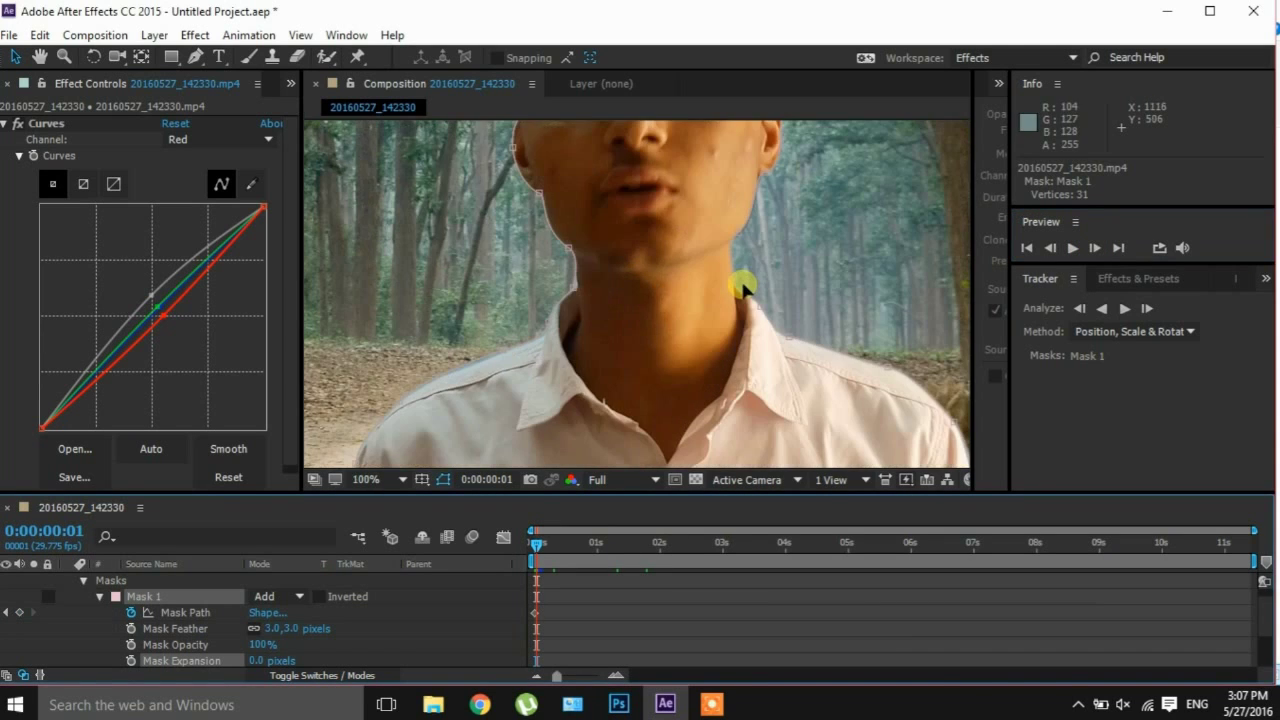
{"action": "mouse_move", "coordinate": [794, 180]}
{"action": "left_mouse_down"}
{"action": "mouse_move", "coordinate": [760, 440]}
{"action": "mouse_move", "coordinate": [760, 262]}
{"action": "mouse_move", "coordinate": [750, 292]}
{"action": "left_mouse_up"}
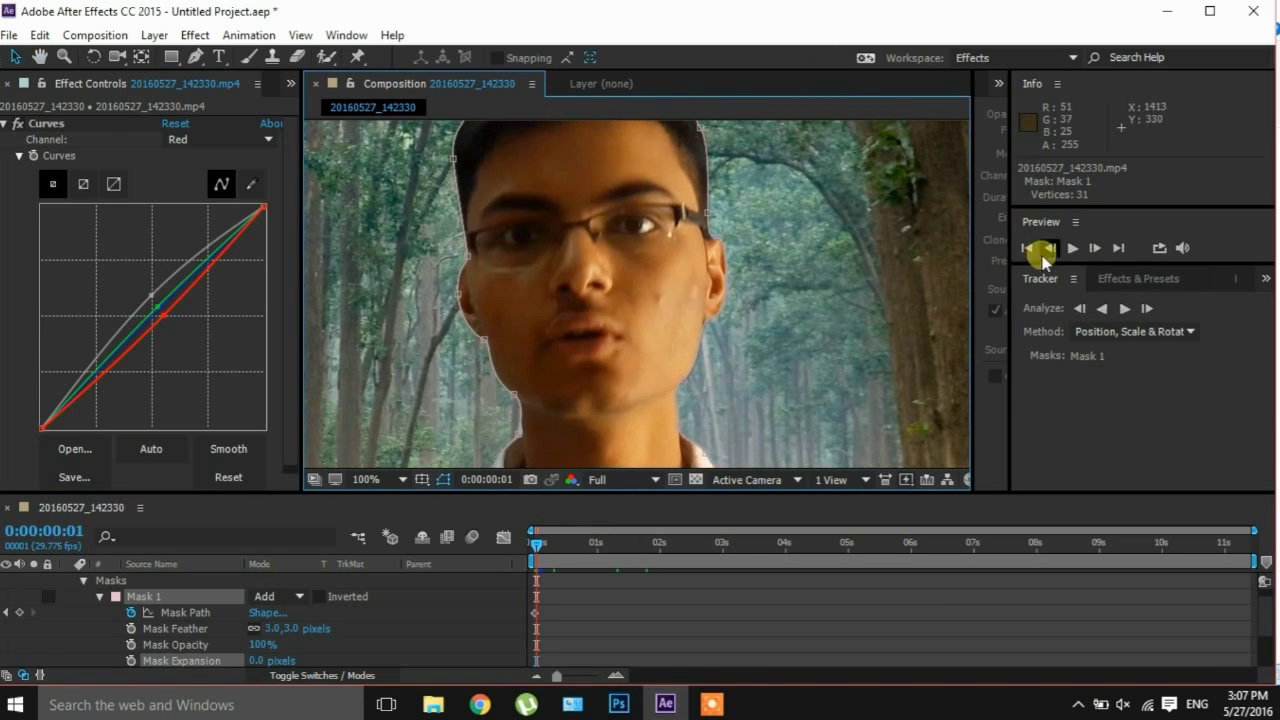
At frame 4, drag the mask vertices to fit the chin, jaw and ear
{"action": "left_click", "coordinate": [1095, 247]}
{"action": "left_click", "coordinate": [1095, 247]}
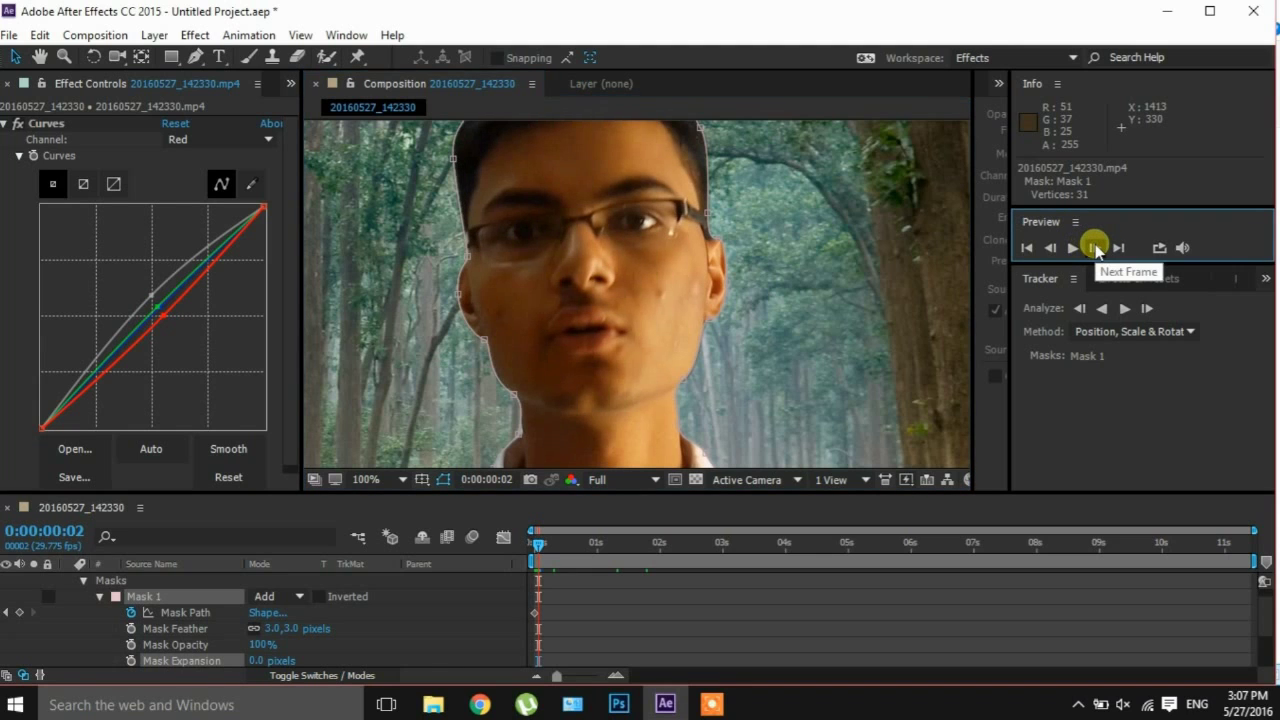
{"action": "left_click", "coordinate": [1095, 247]}
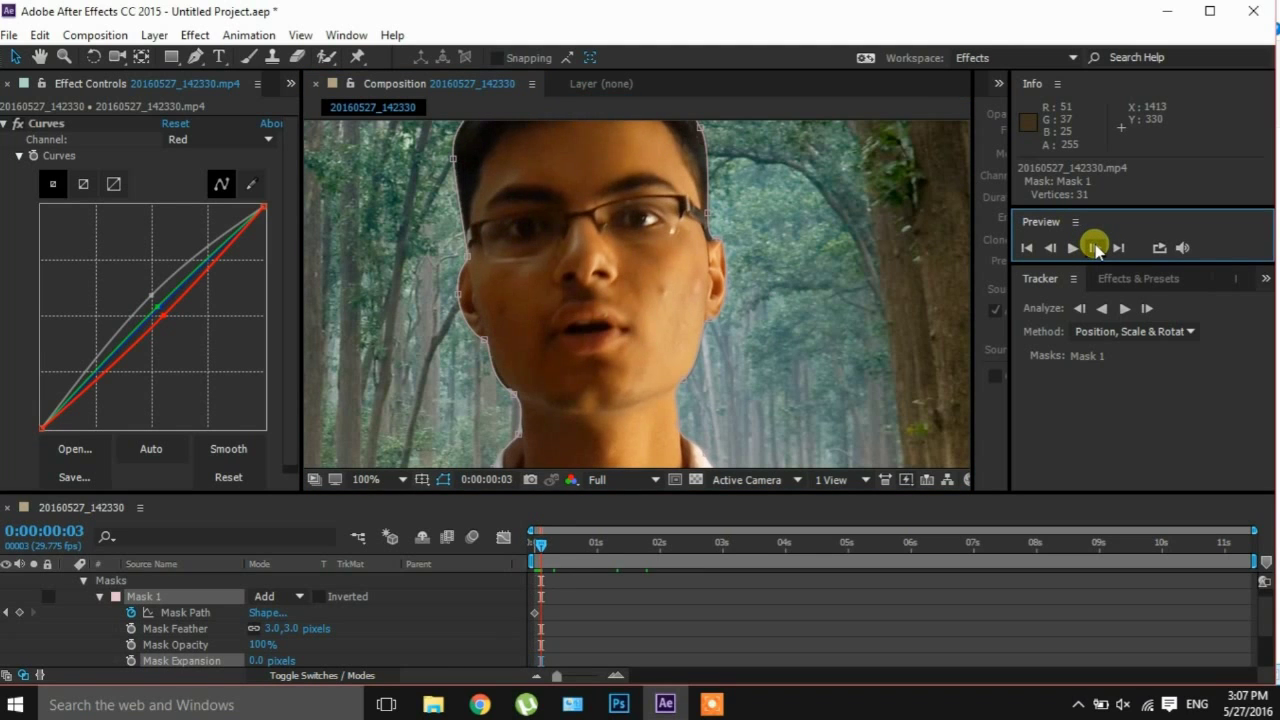
{"action": "left_click", "coordinate": [1095, 247]}
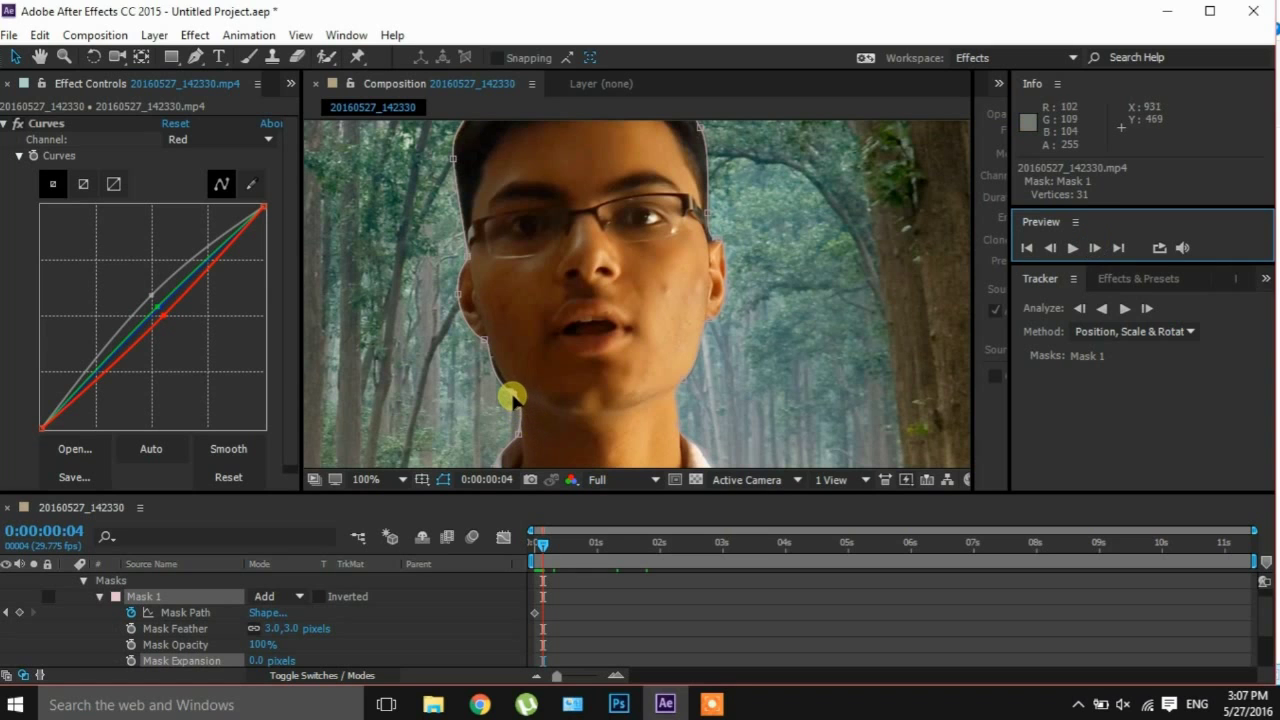
{"action": "left_click_drag", "start_coordinate": [511, 397], "coordinate": [514, 392]}
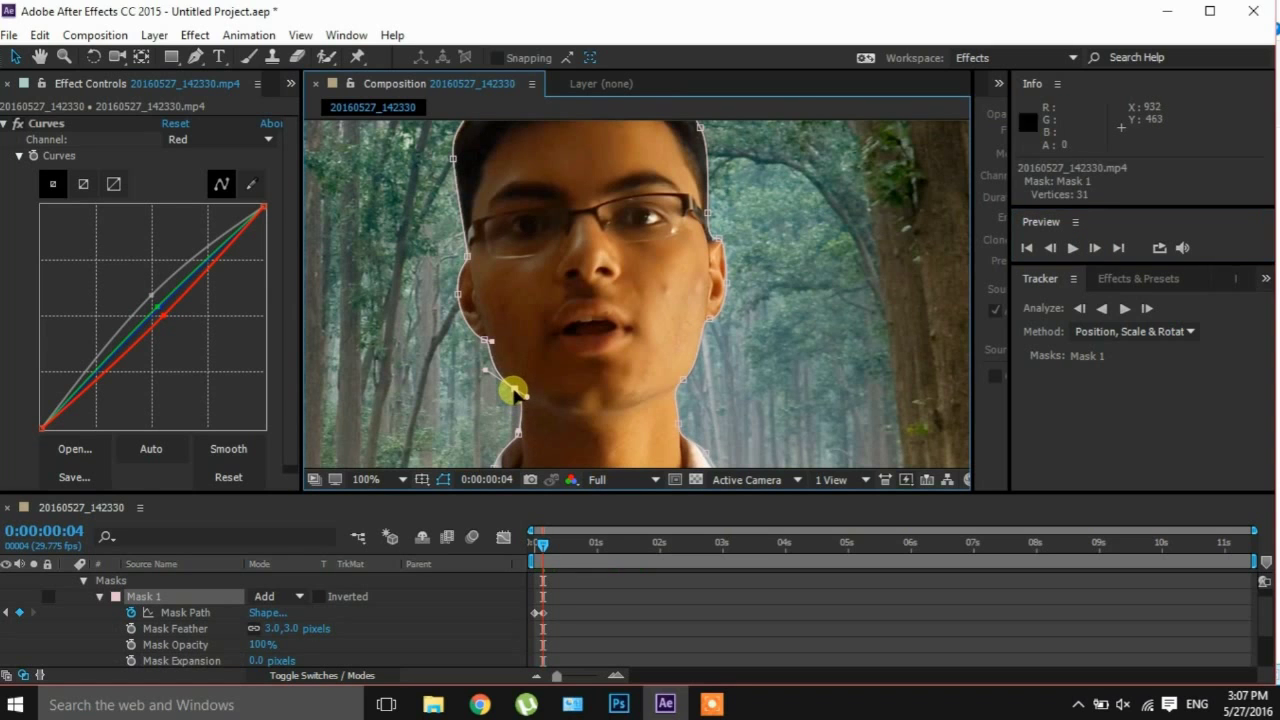
{"action": "left_click_drag", "start_coordinate": [460, 292], "coordinate": [452, 258]}
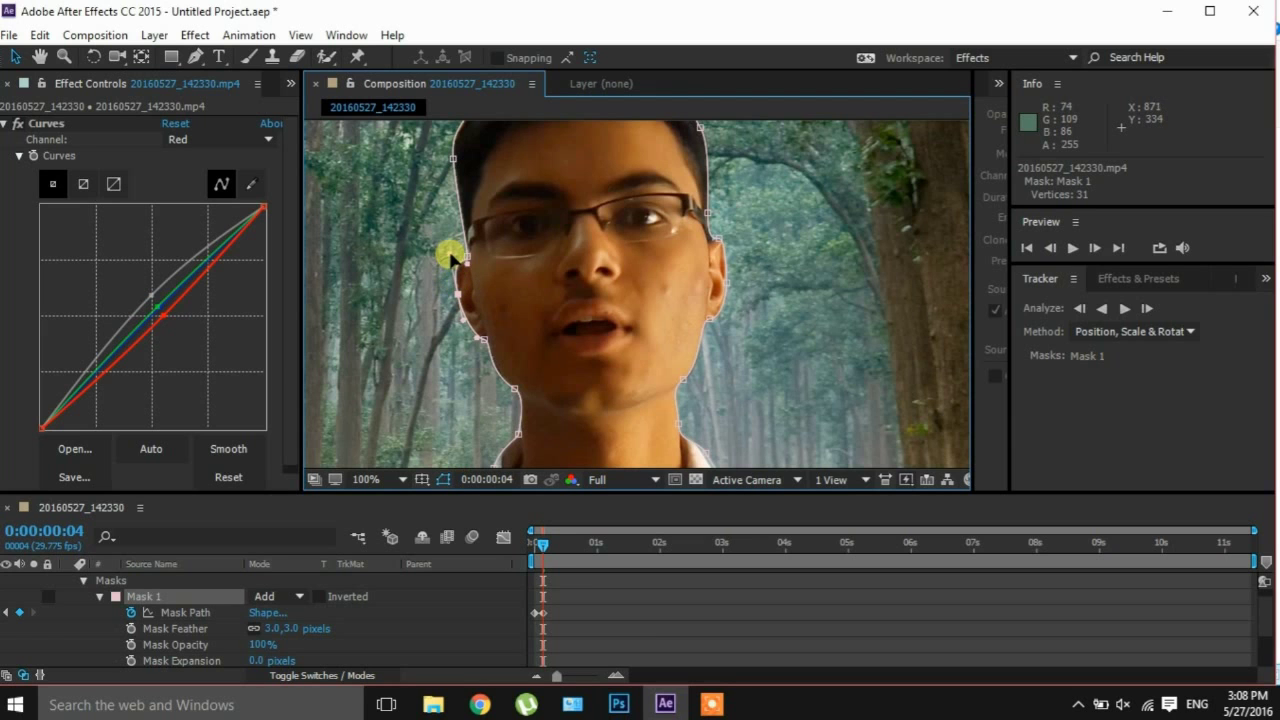
{"action": "mouse_move", "coordinate": [777, 286]}
{"action": "left_mouse_down"}
{"action": "mouse_move", "coordinate": [771, 406]}
{"action": "mouse_move", "coordinate": [797, 350]}
{"action": "mouse_move", "coordinate": [806, 146]}
{"action": "mouse_move", "coordinate": [777, 243]}
{"action": "left_mouse_up"}
At frame 7, refit the mask vertices around the ear and the mask's left edge
{"action": "left_click", "coordinate": [1093, 249]}
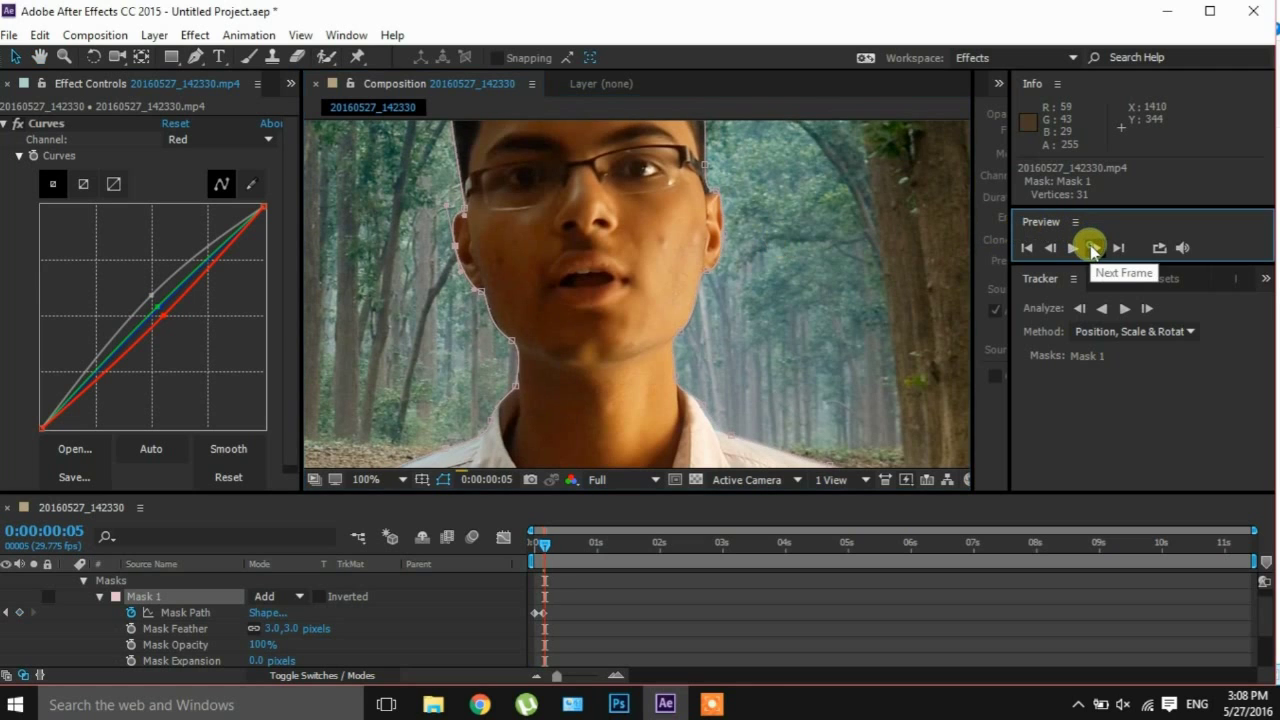
{"action": "left_click", "coordinate": [1093, 249]}
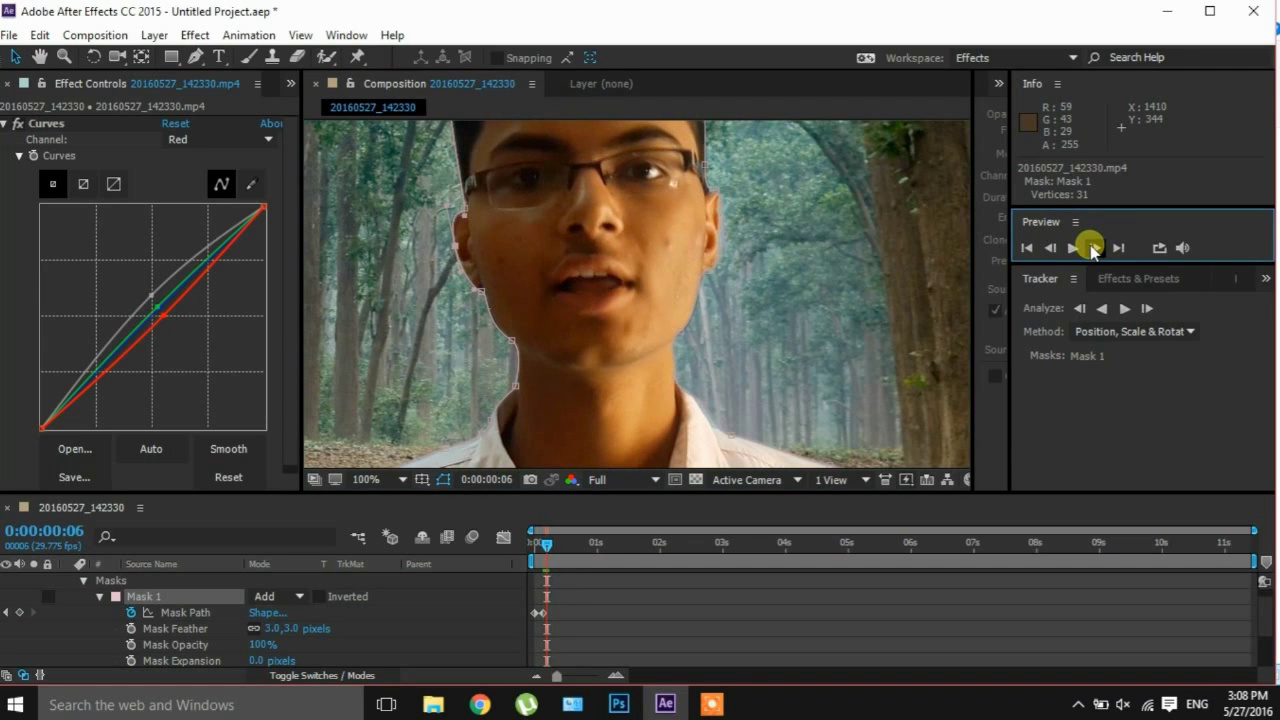
{"action": "left_click", "coordinate": [1093, 249]}
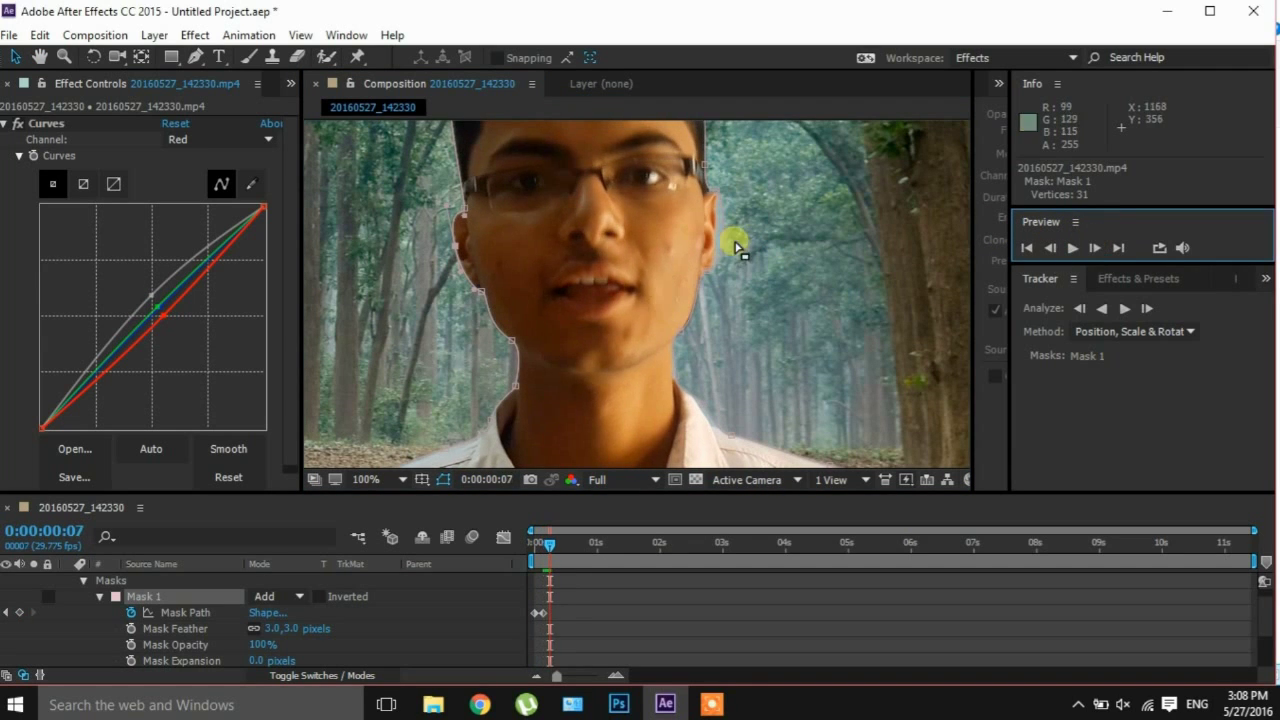
{"action": "left_click_drag", "start_coordinate": [723, 228], "coordinate": [708, 238]}
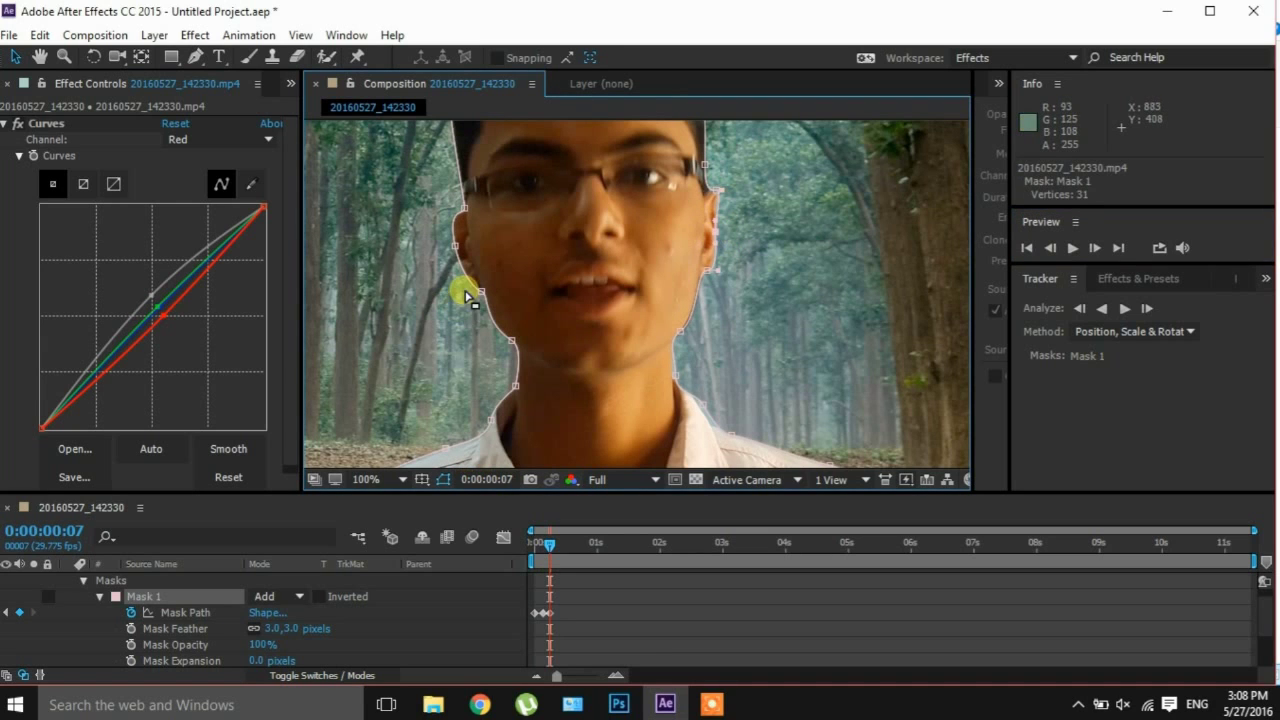
{"action": "mouse_move", "coordinate": [455, 248]}
{"action": "left_mouse_down"}
{"action": "mouse_move", "coordinate": [440, 262]}
{"action": "mouse_move", "coordinate": [445, 248]}
{"action": "left_mouse_up"}
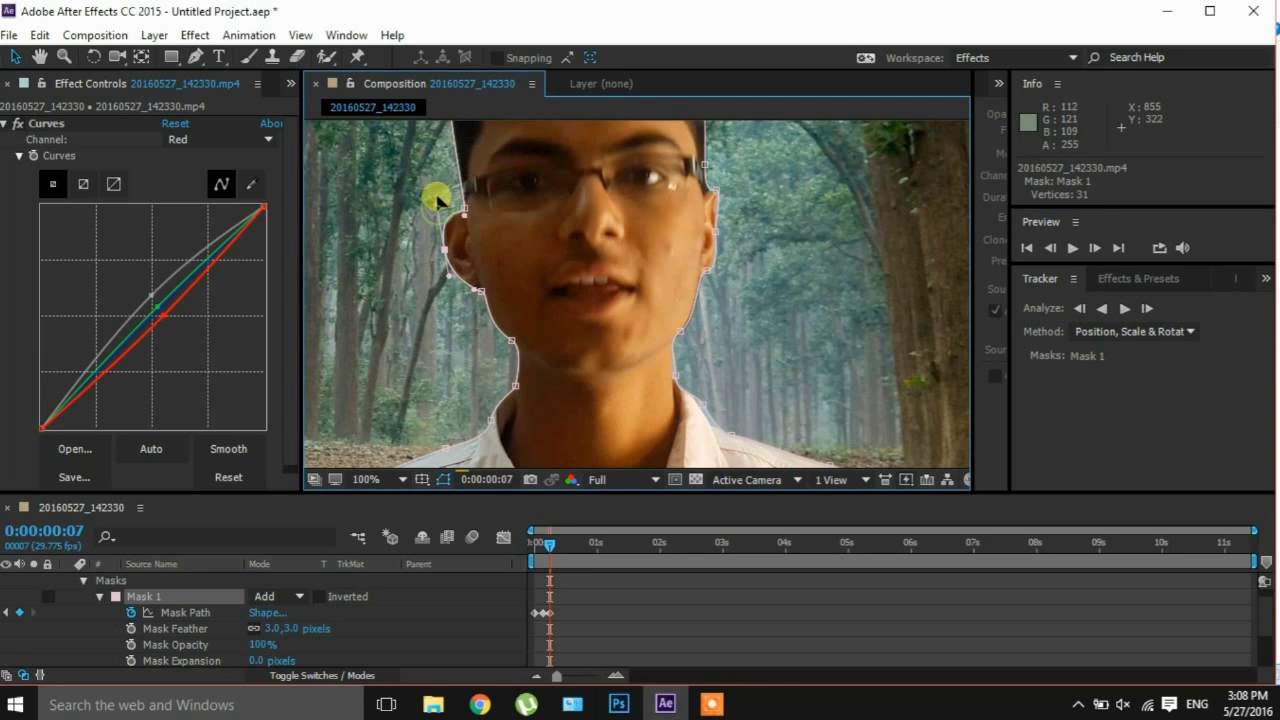
{"action": "left_click", "coordinate": [455, 203]}
{"action": "left_click_drag", "start_coordinate": [525, 285], "coordinate": [523, 209]}
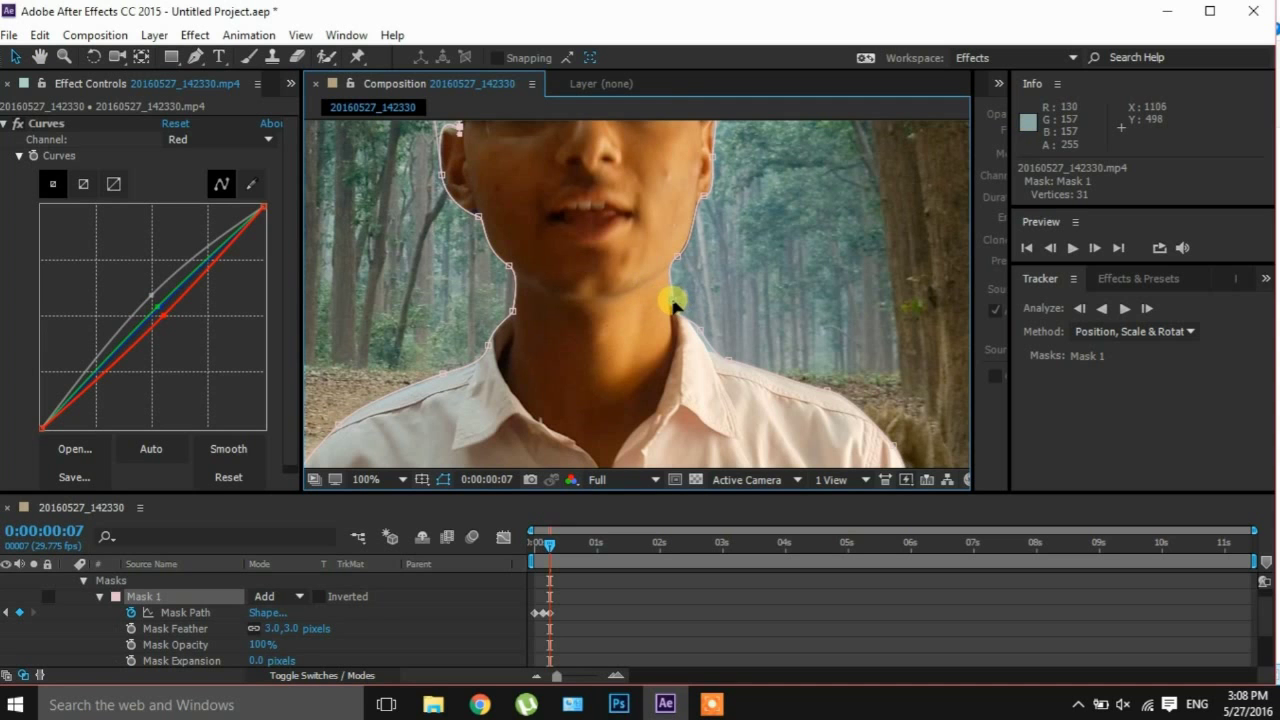
{"action": "mouse_move", "coordinate": [600, 346]}
{"action": "left_mouse_down"}
{"action": "mouse_move", "coordinate": [581, 252]}
{"action": "mouse_move", "coordinate": [623, 451]}
{"action": "left_mouse_up"}
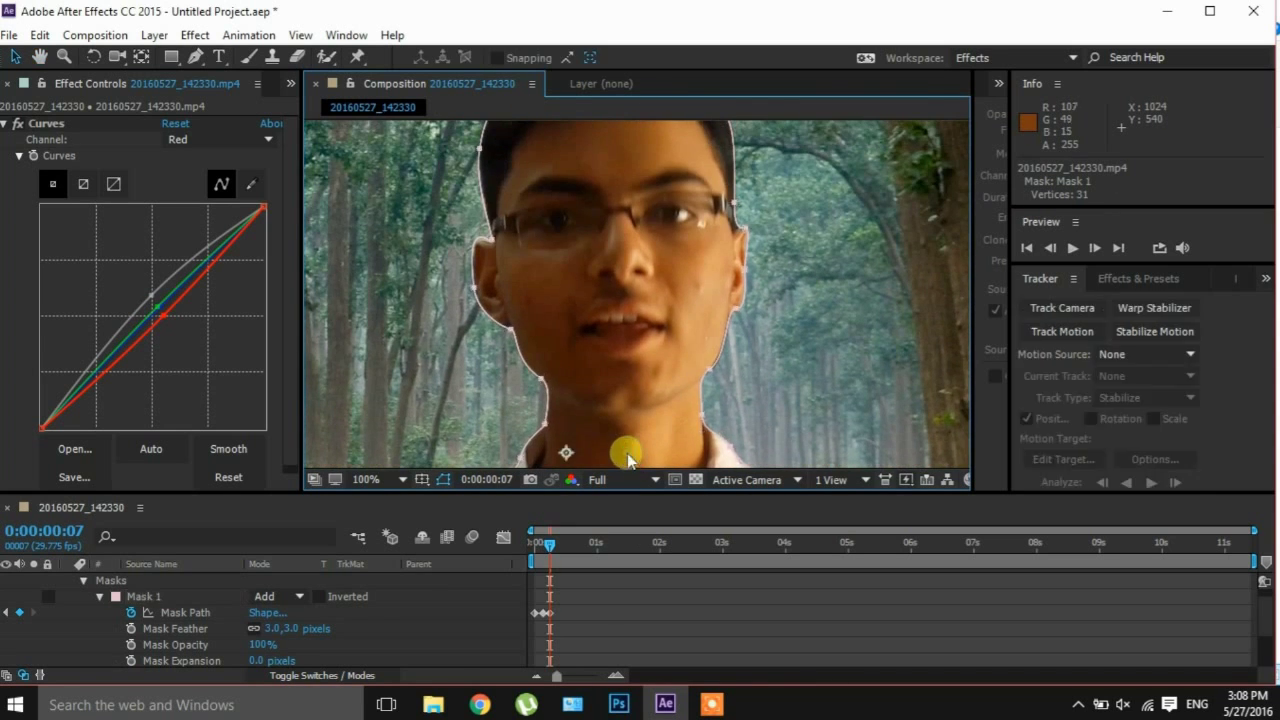
Zoom back out and move the time indicator to 0:00:00:23
{"action": "key", "text": "comma"}
{"action": "left_click", "coordinate": [1093, 252]}
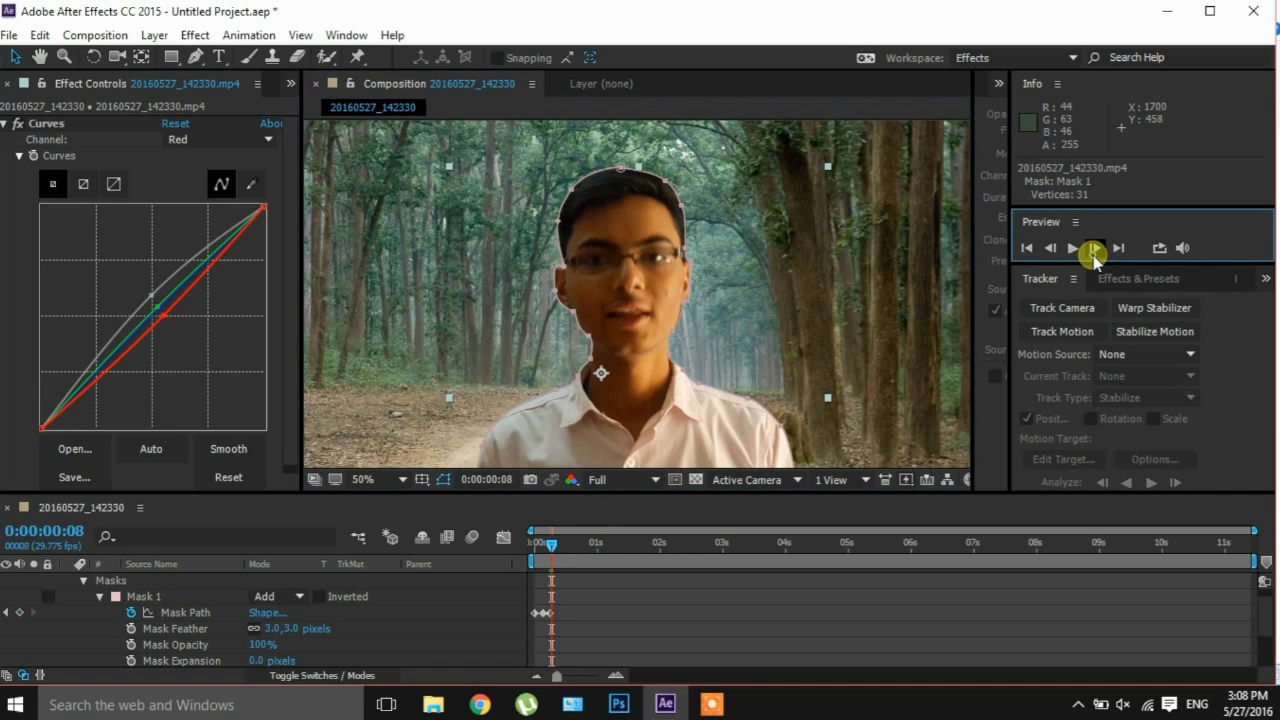
{"action": "left_click", "coordinate": [1093, 252]}
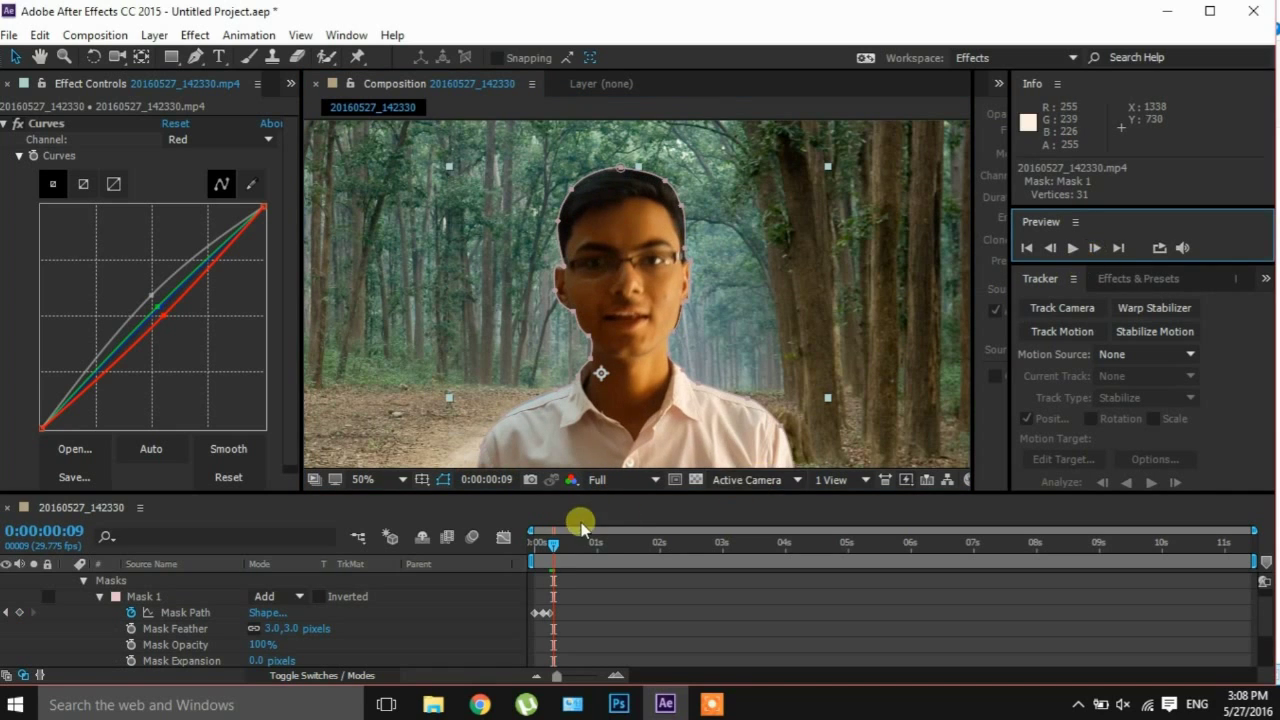
{"action": "left_click_drag", "start_coordinate": [555, 545], "coordinate": [582, 543]}
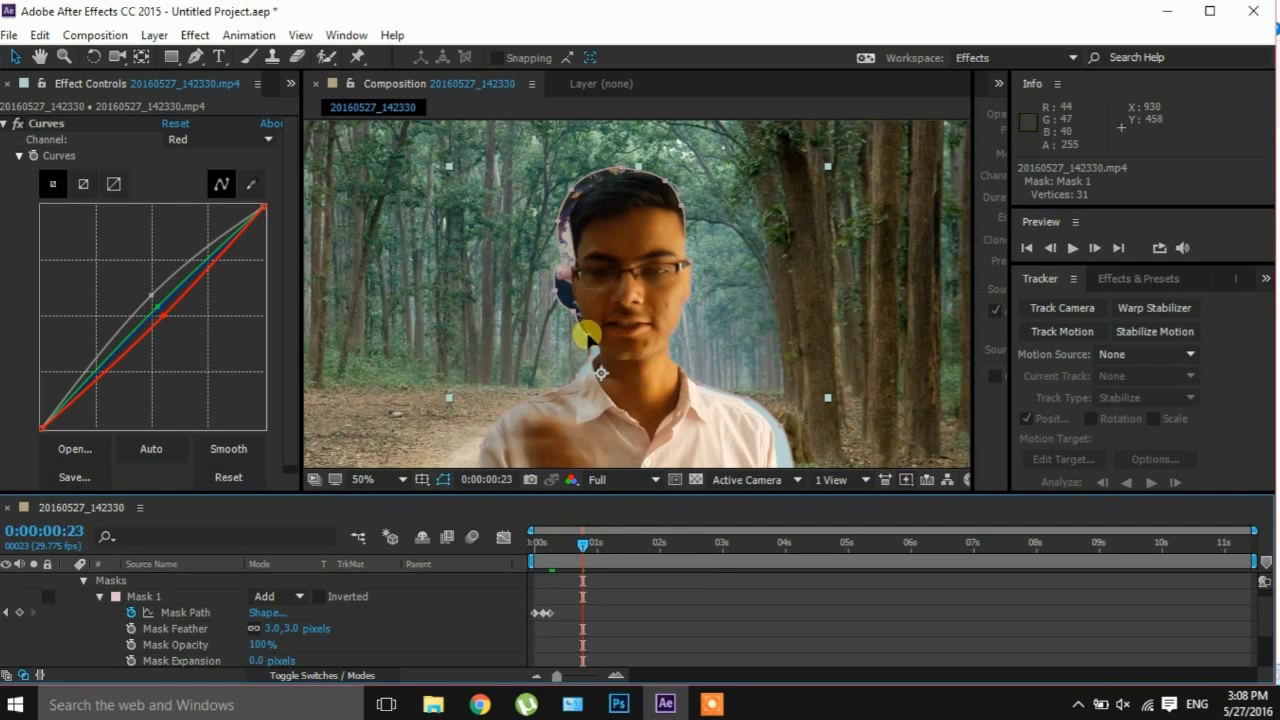
{"action": "left_click_drag", "start_coordinate": [587, 340], "coordinate": [578, 382]}
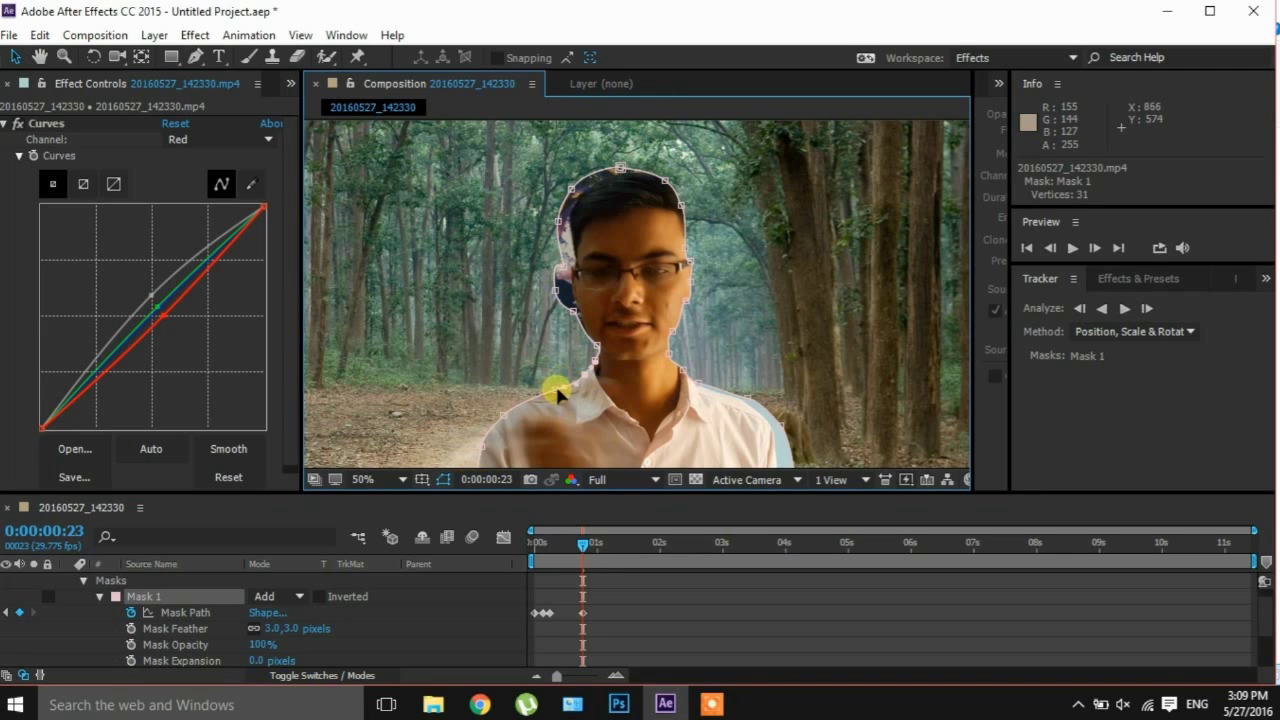
At 0:00:00:23, refit the mask vertices around the left shoulder, ear and top of the head
{"action": "left_click", "coordinate": [496, 405]}
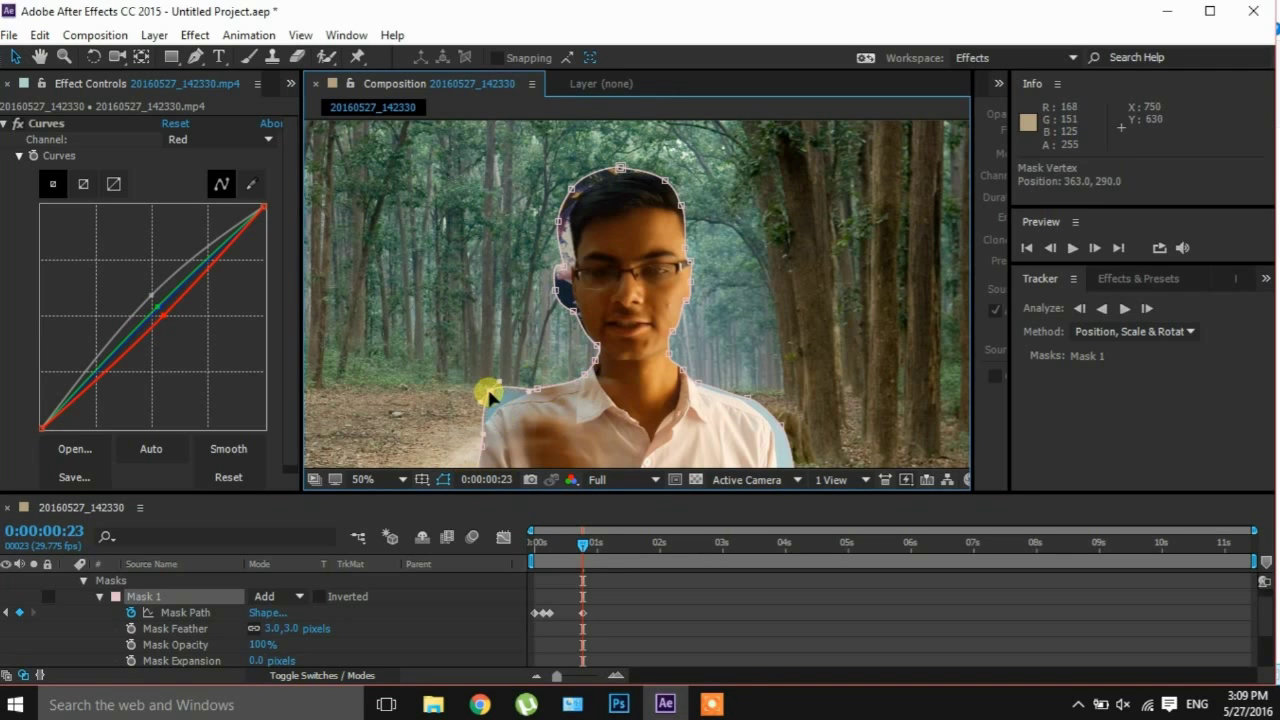
{"action": "left_click_drag", "start_coordinate": [498, 401], "coordinate": [467, 429]}
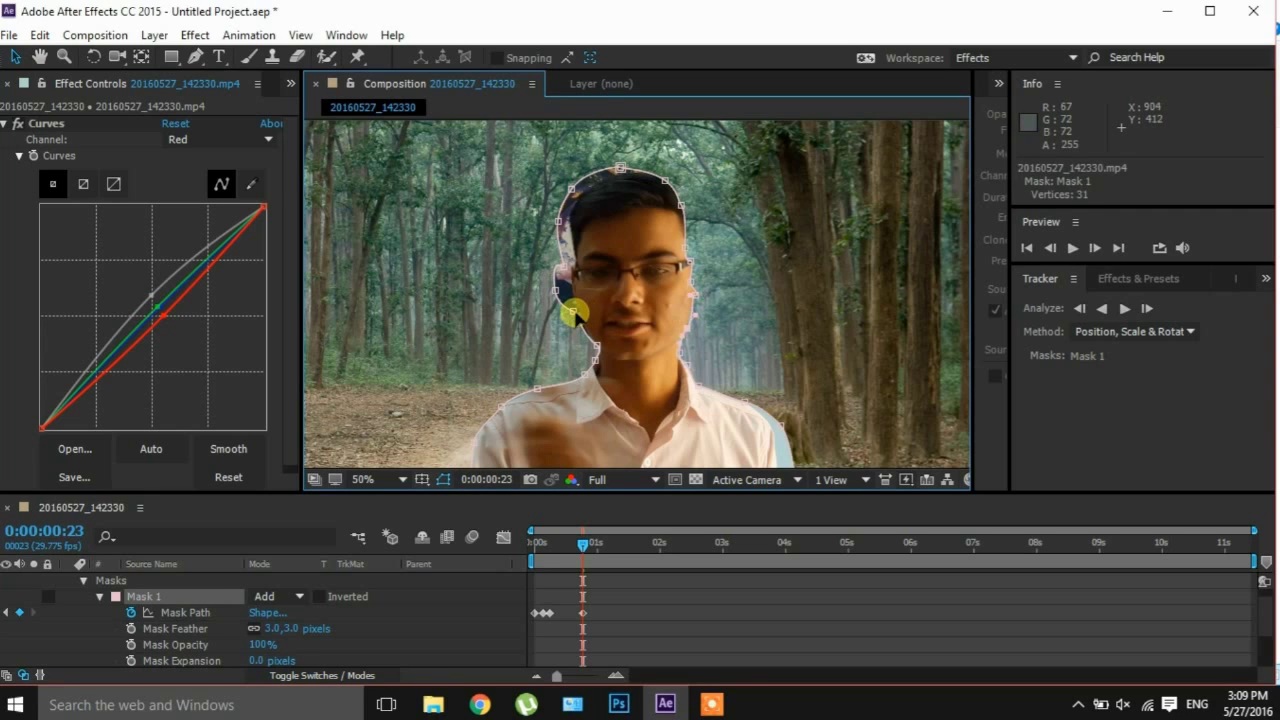
{"action": "left_click_drag", "start_coordinate": [571, 286], "coordinate": [570, 218]}
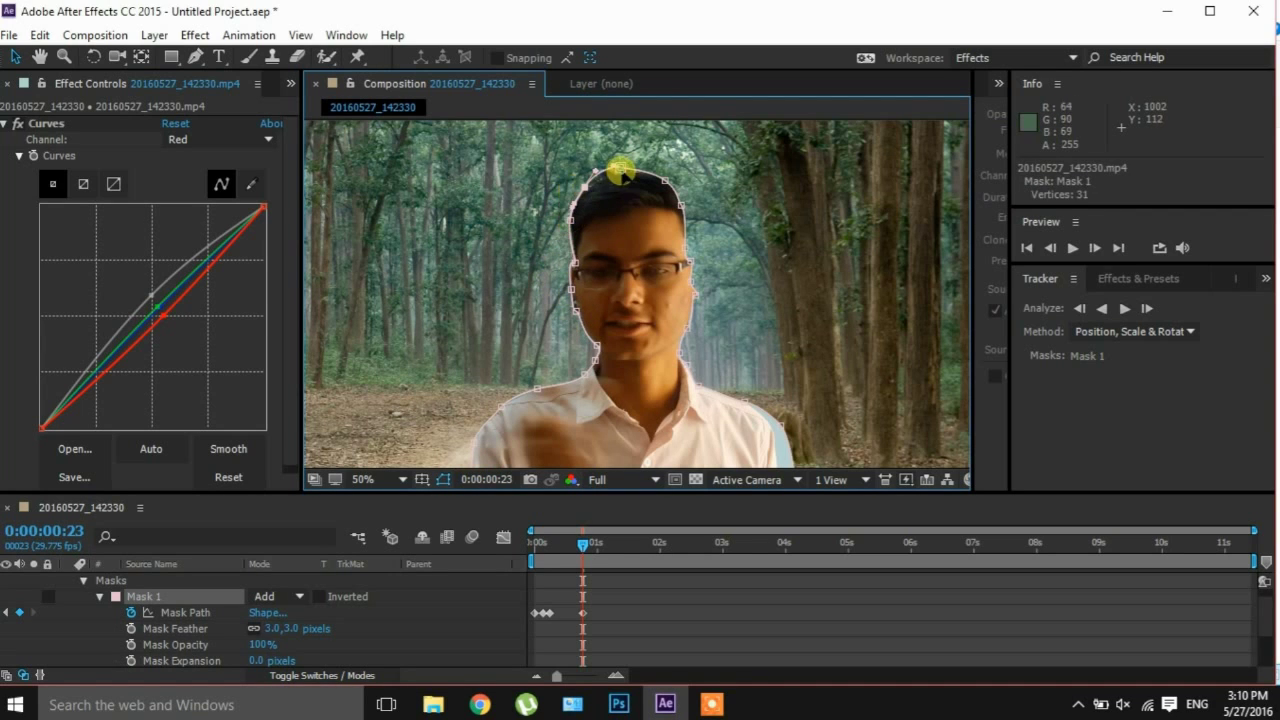
{"action": "left_click_drag", "start_coordinate": [621, 171], "coordinate": [690, 200]}
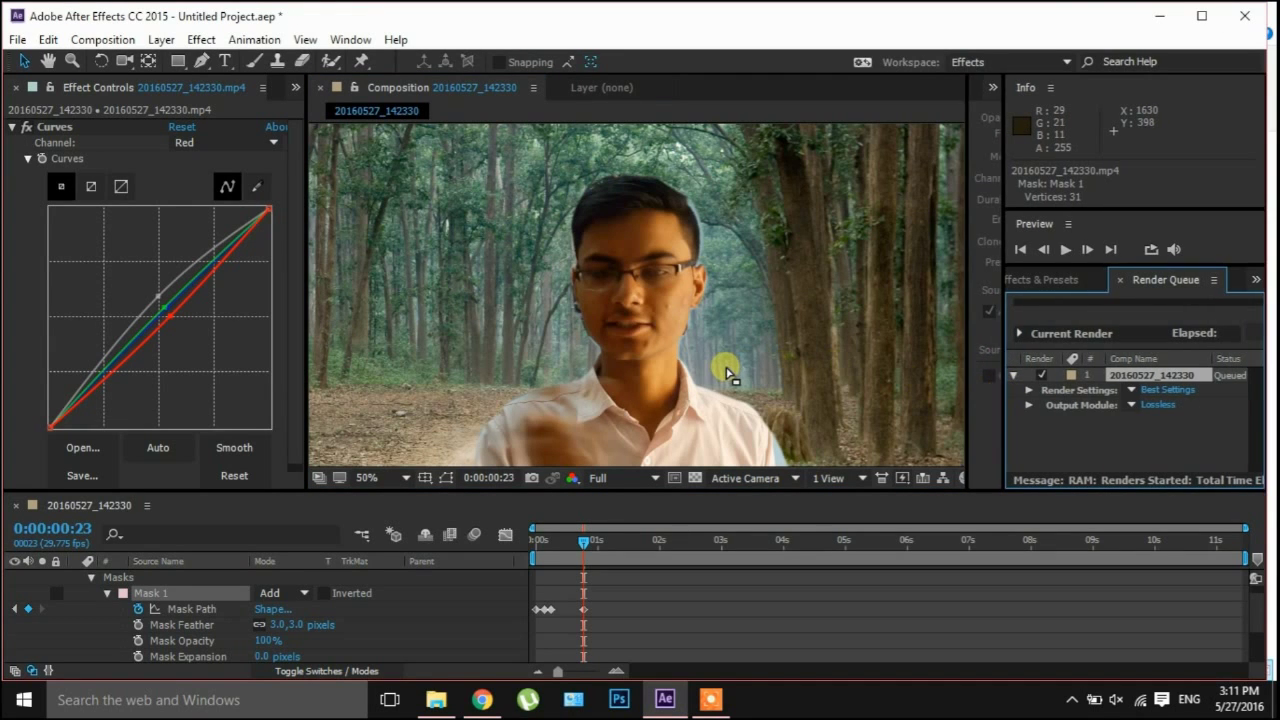
Enlarge the Render Queue panel to view the queued 20160527_142330 composition
{"action": "left_click_drag", "start_coordinate": [727, 372], "coordinate": [729, 371]}
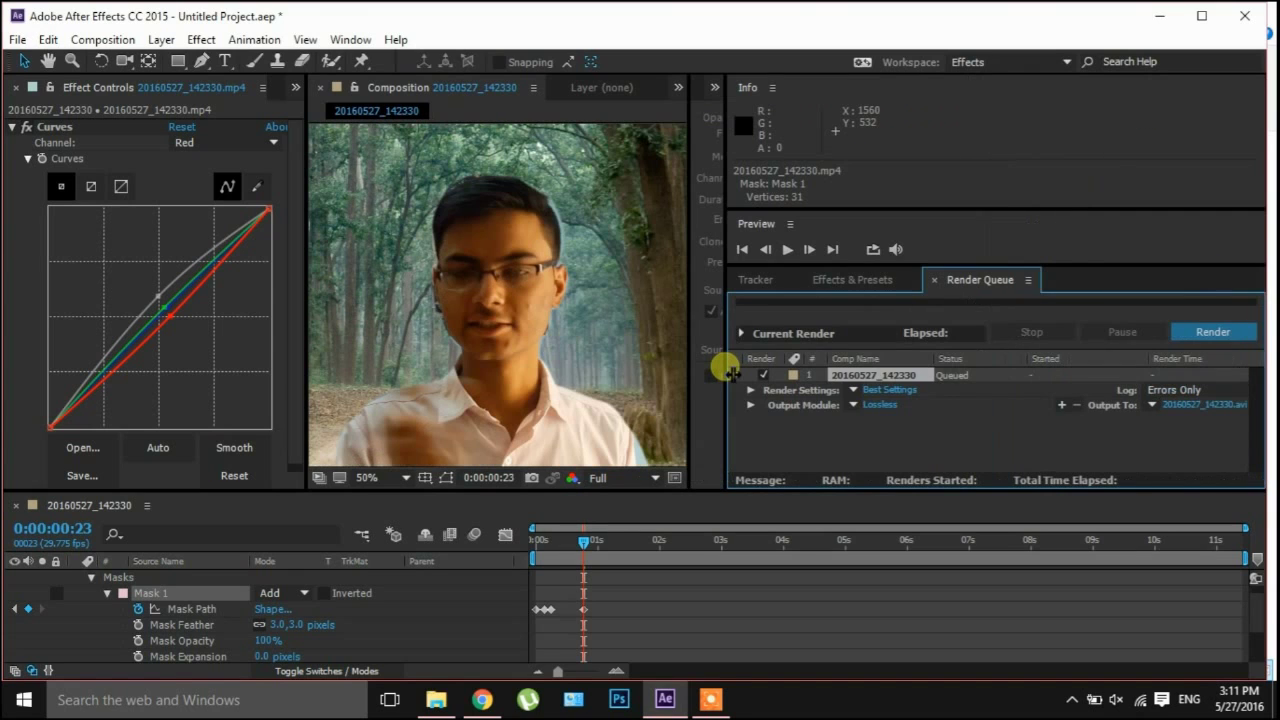